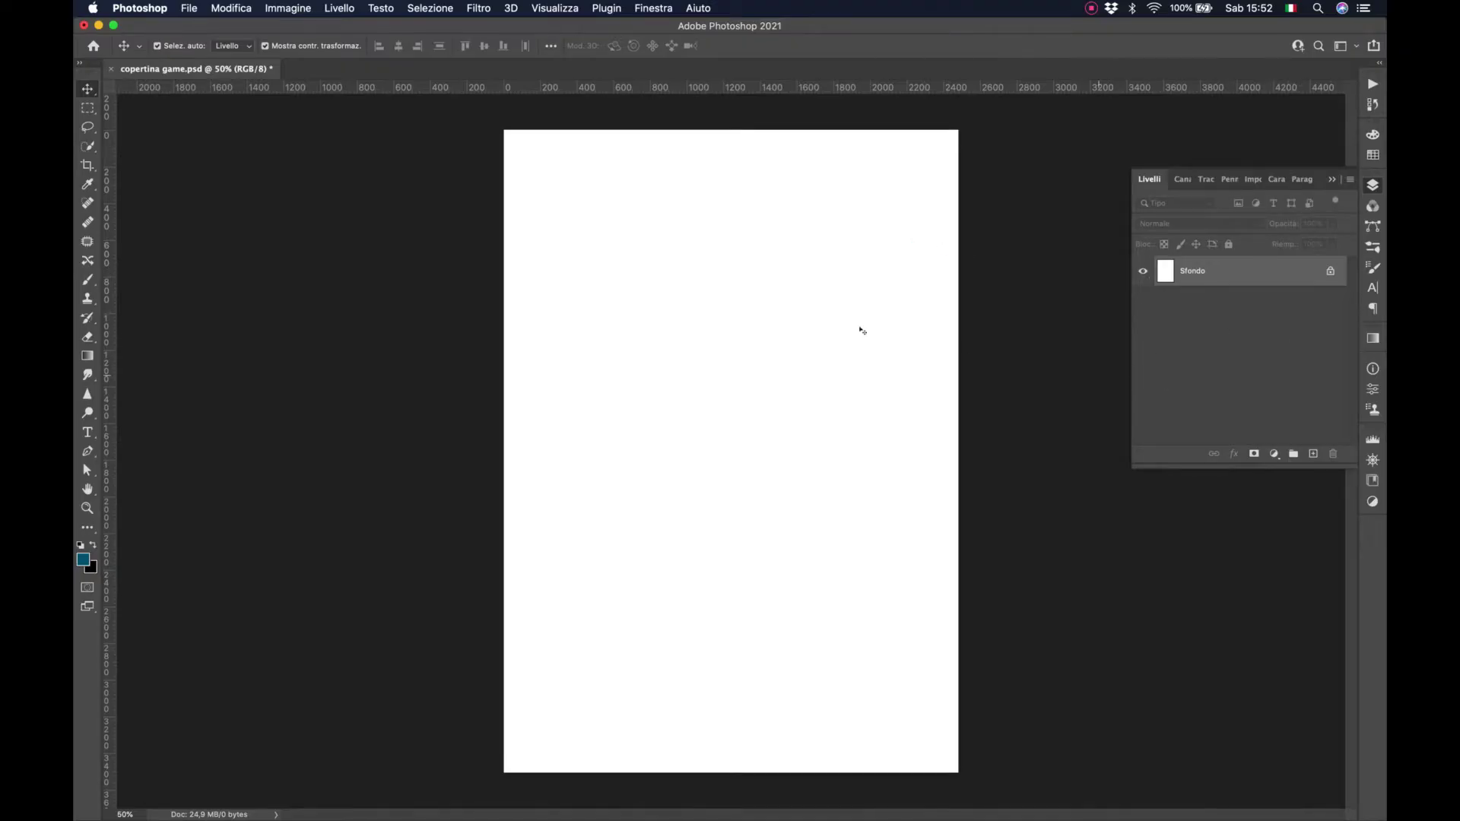
- Embed videogame.png into copertina game.psd as a smart object layer named videogame
left_click(341, 252)
left_click(190, 10)
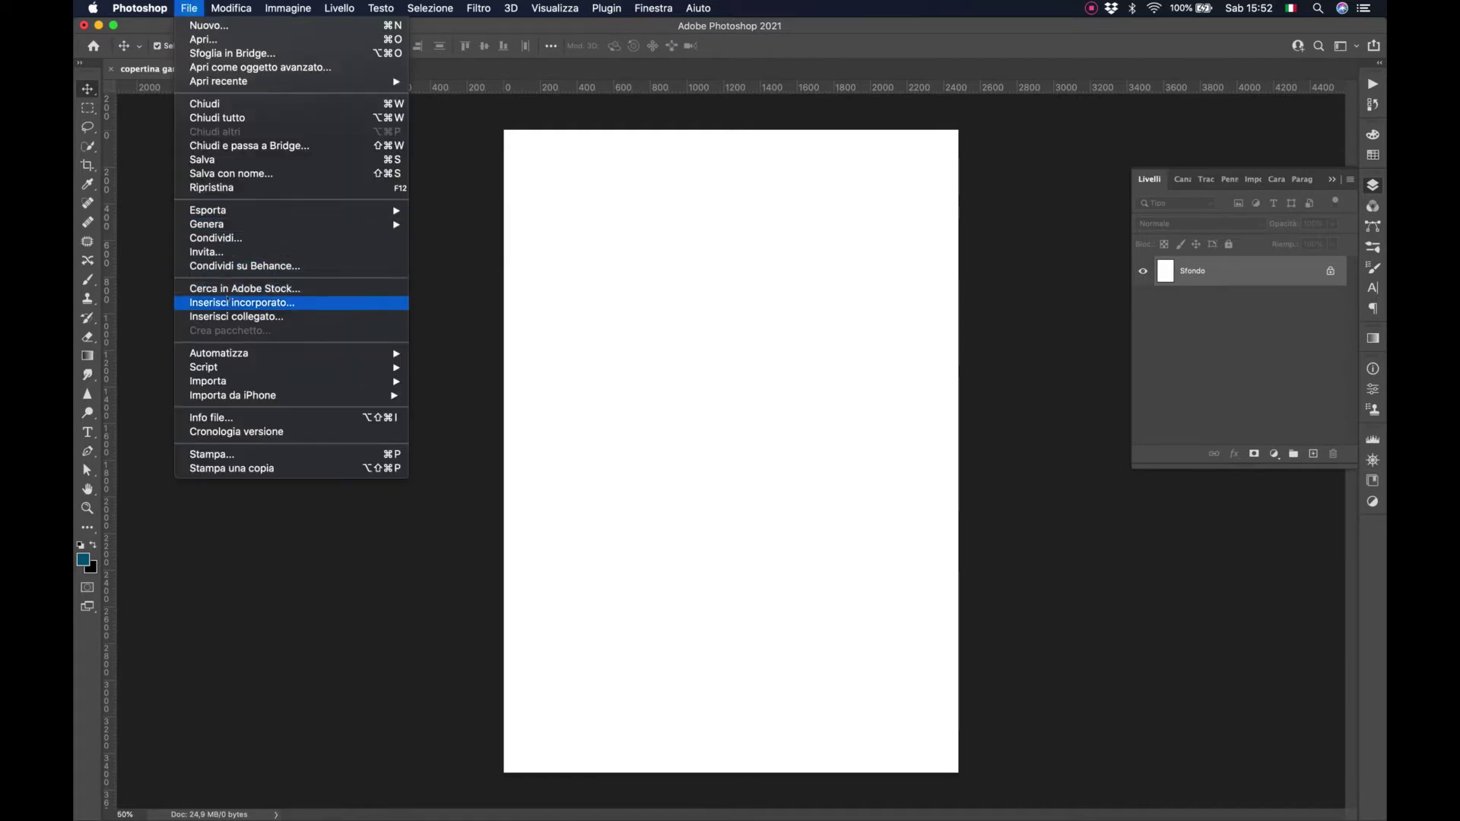
left_click(228, 302)
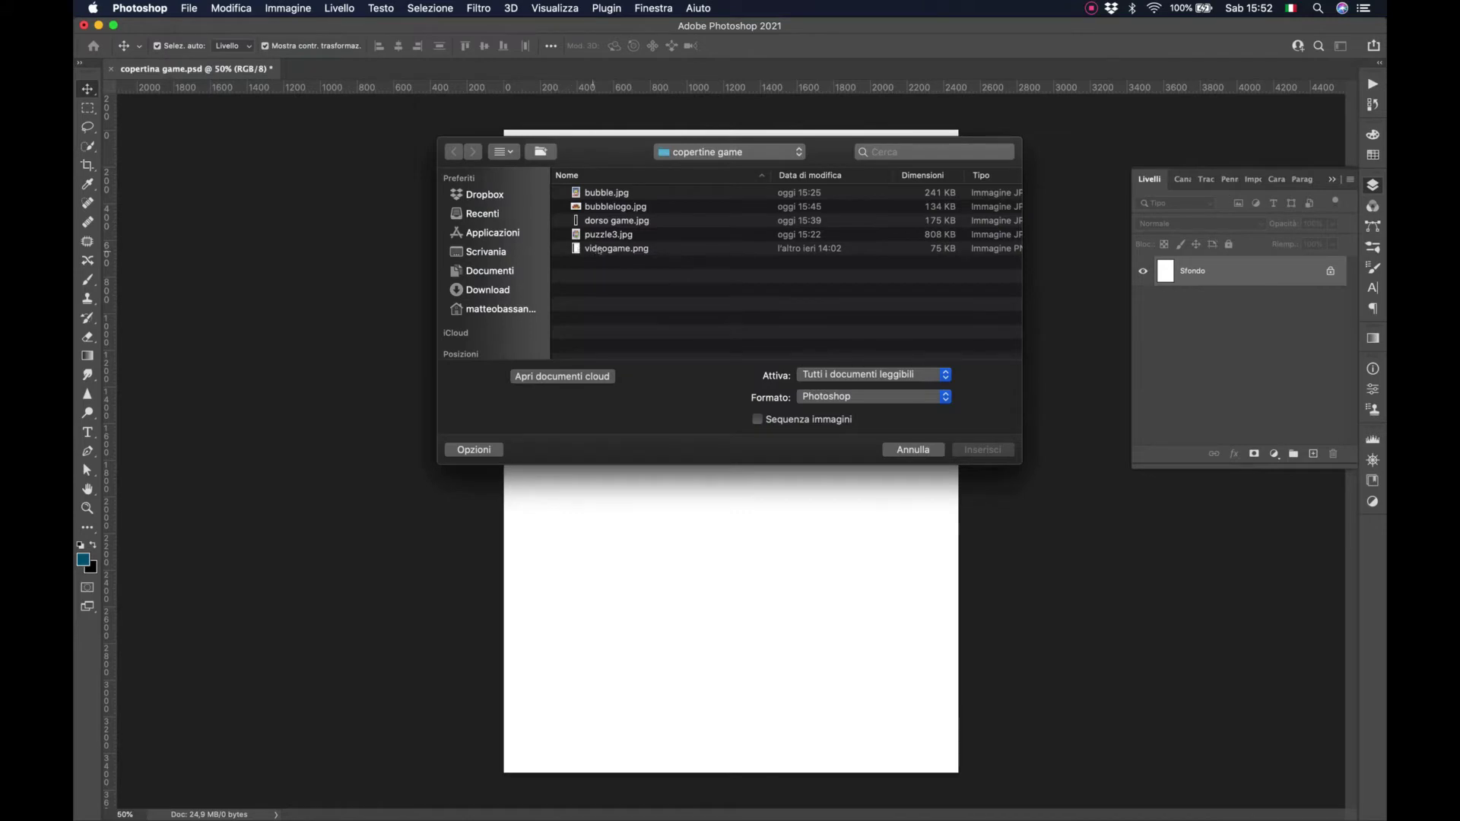
left_click(600, 250)
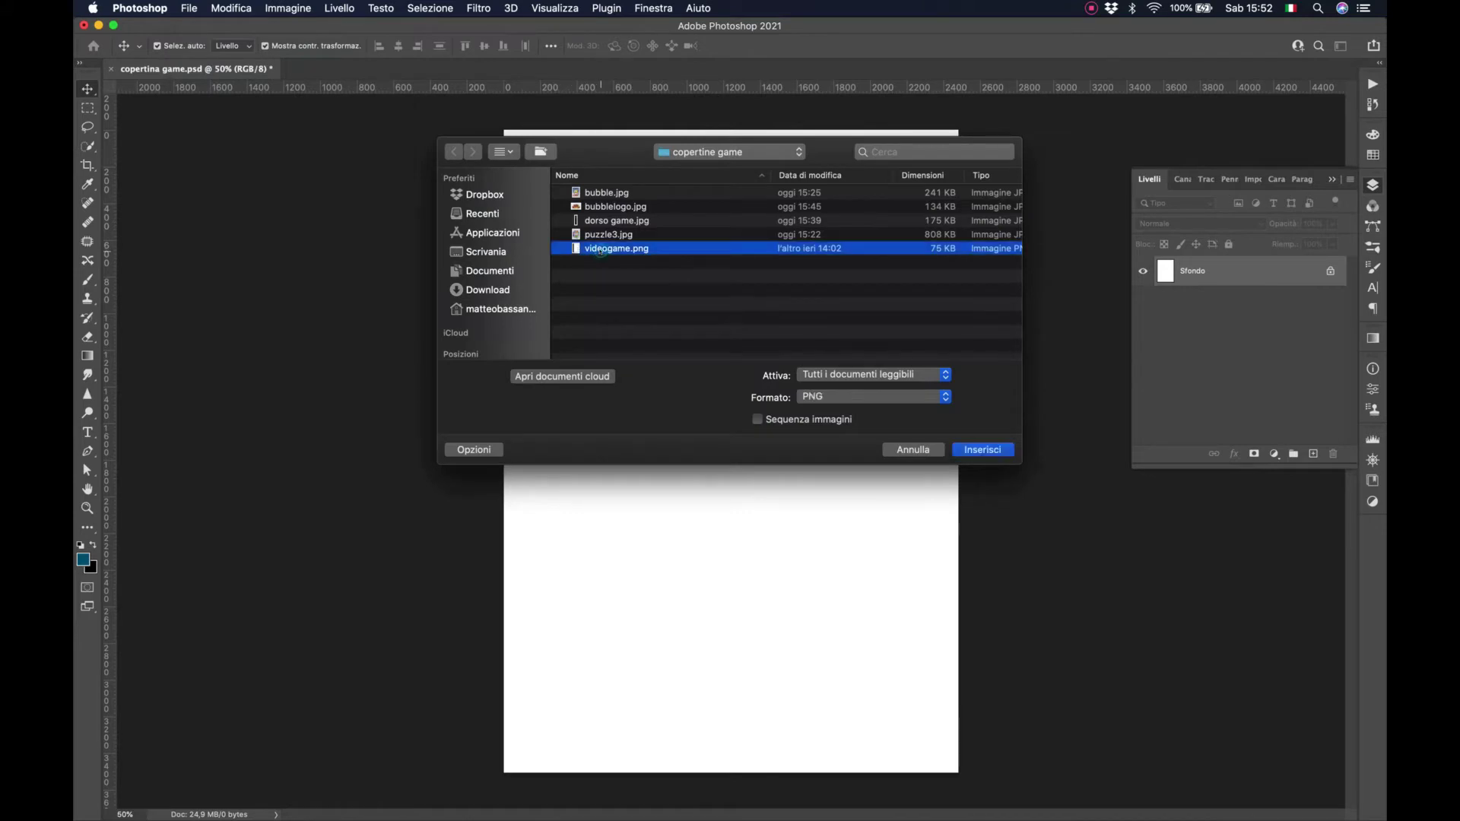
left_click(986, 449)
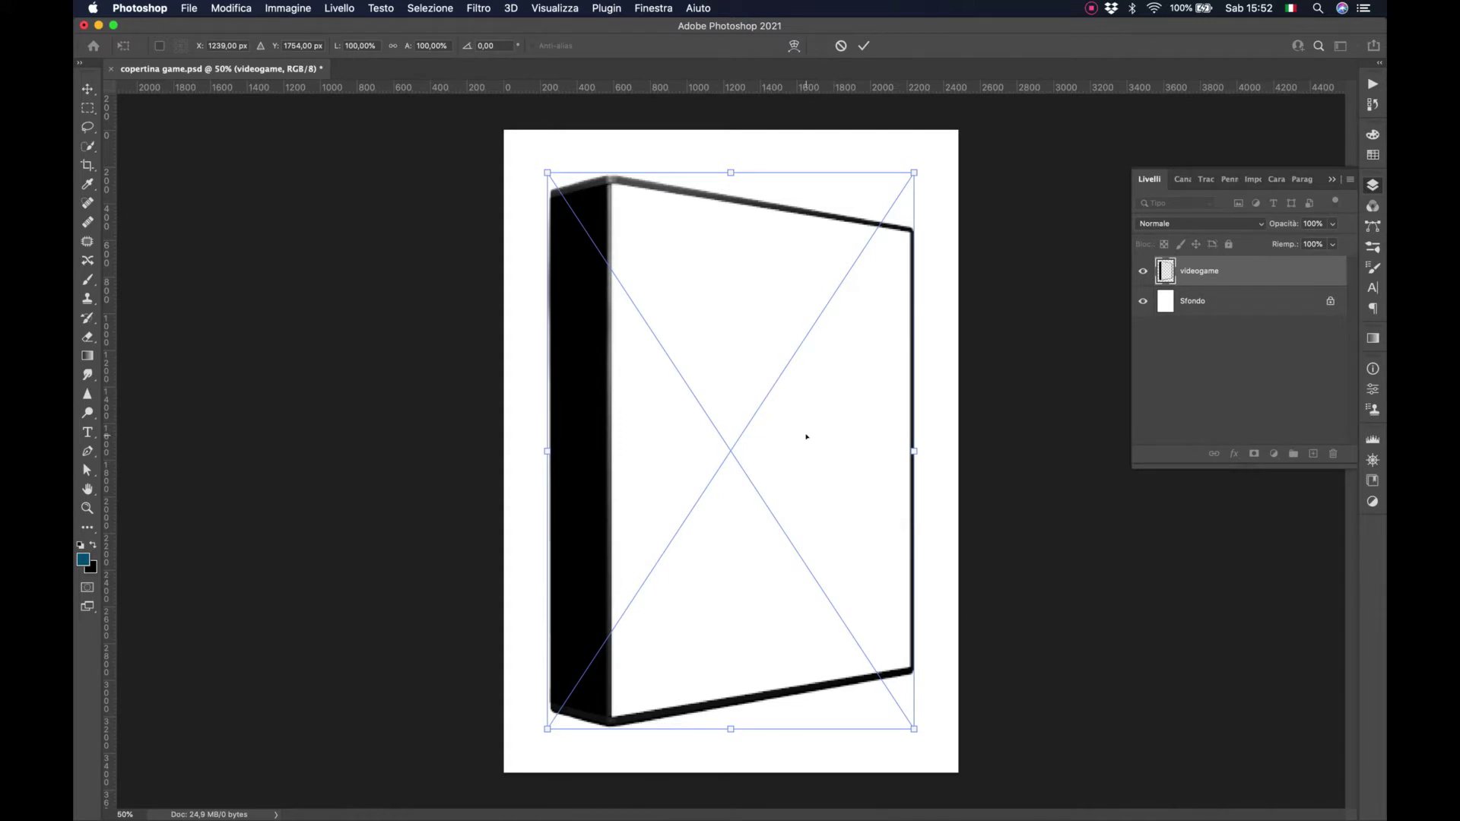
key("Return")
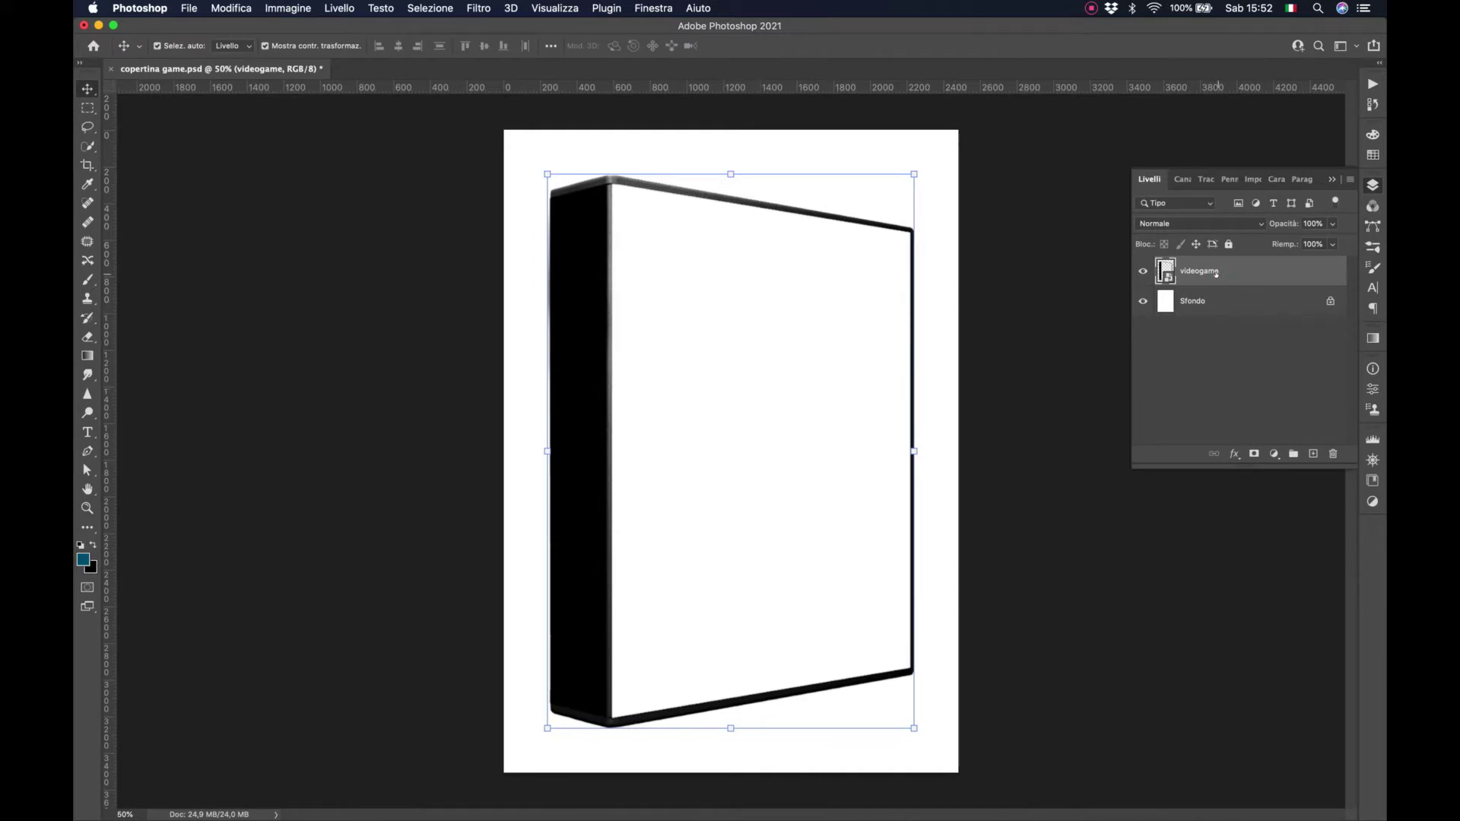
- Set the Pen tool to shape mode and zoom to 200% on the box's top corner
left_click(242, 250)
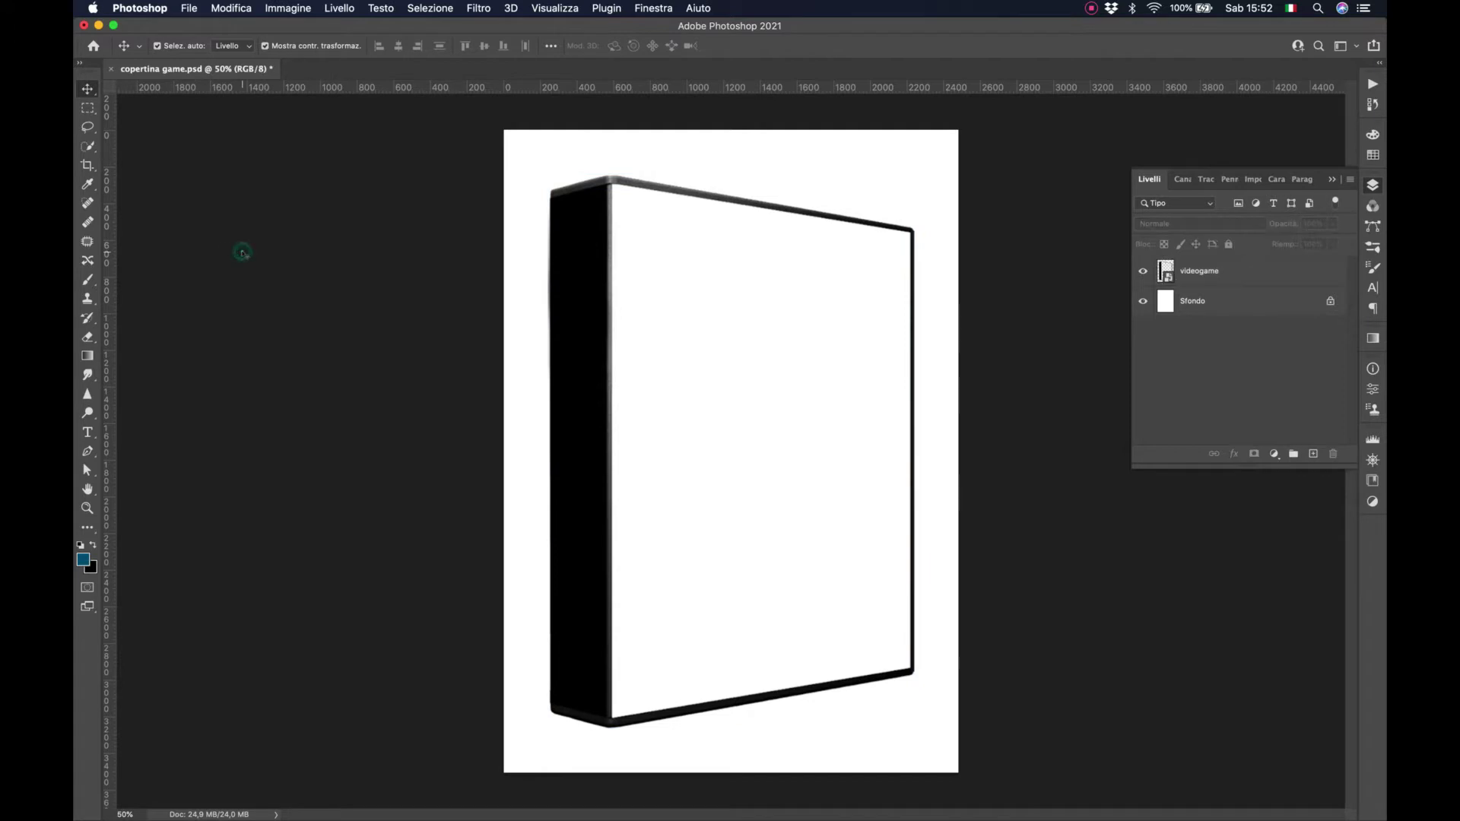
key("p")
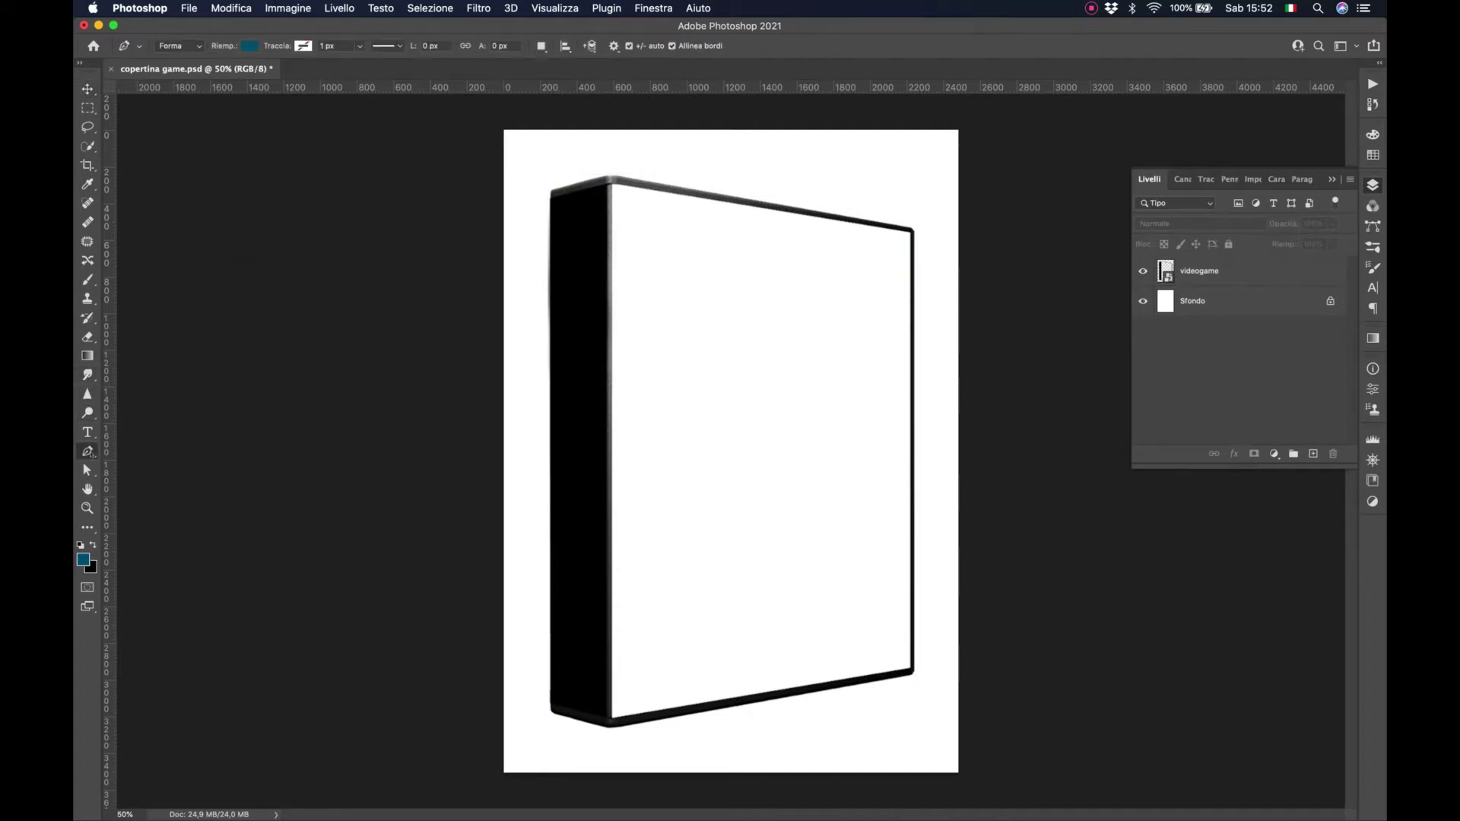
left_click(197, 46)
left_click(195, 47)
key("z")
left_click(687, 323)
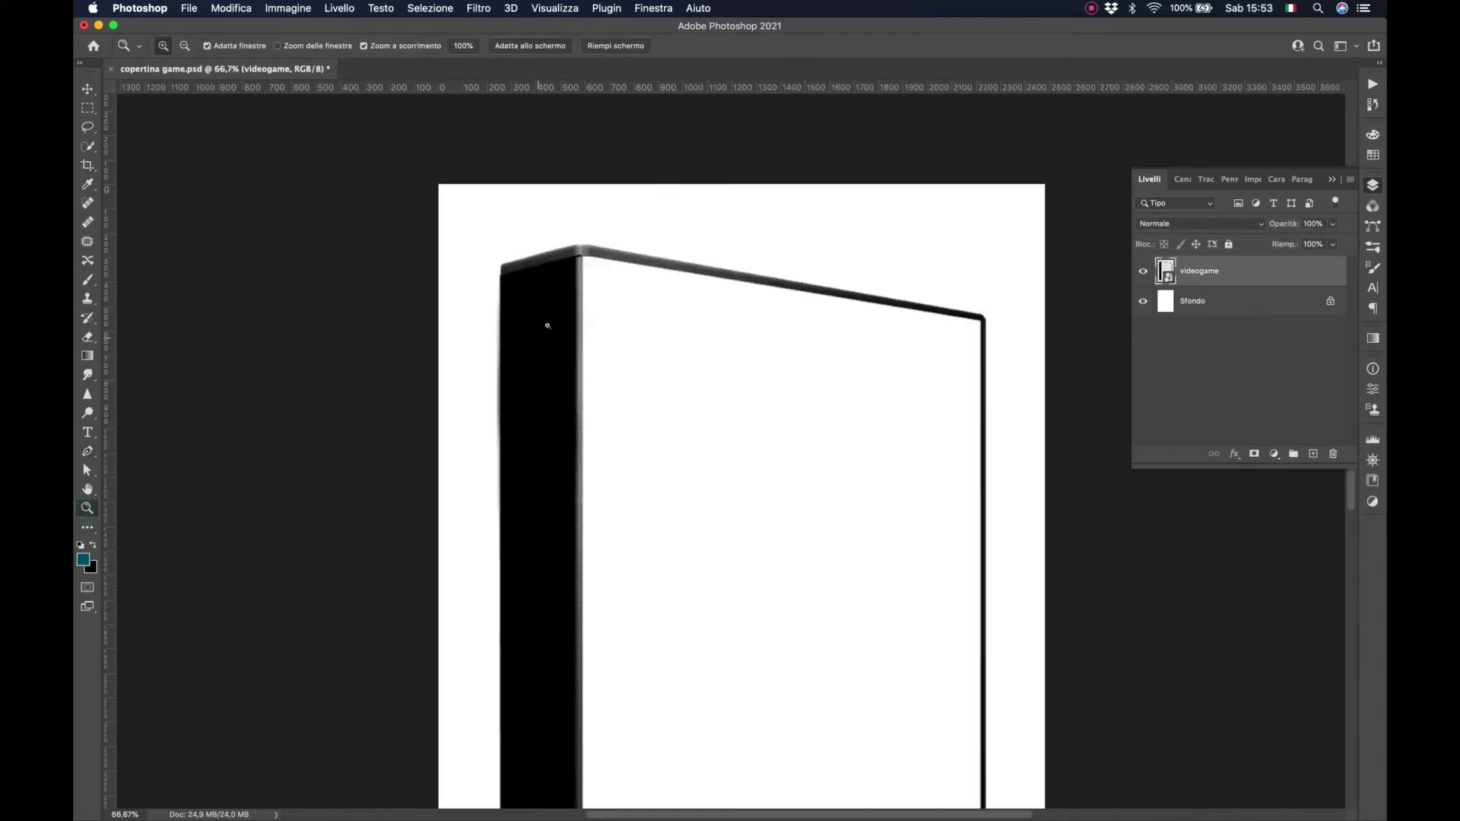
left_click(623, 286)
left_click(582, 265)
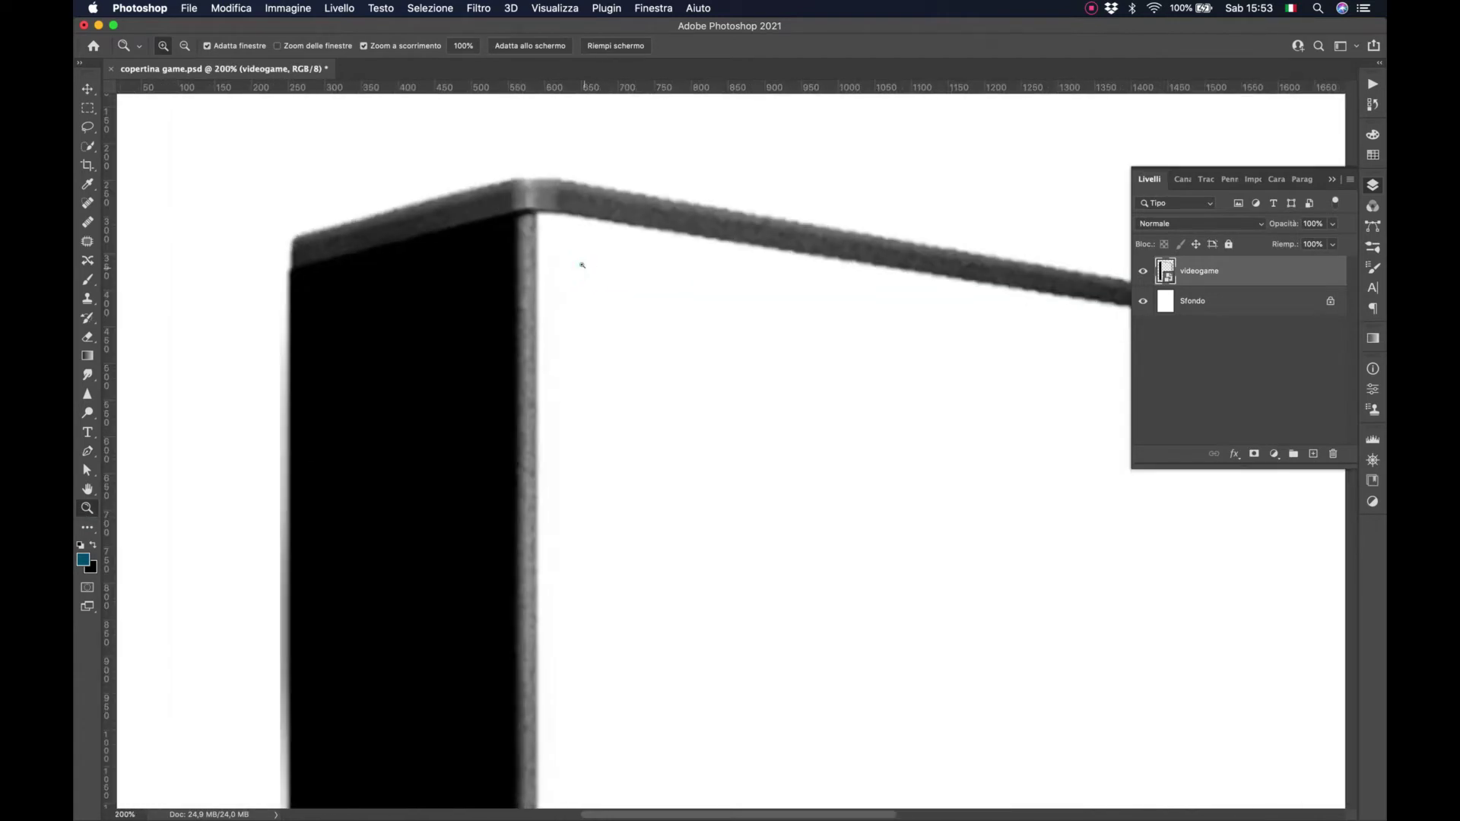
left_click(582, 266)
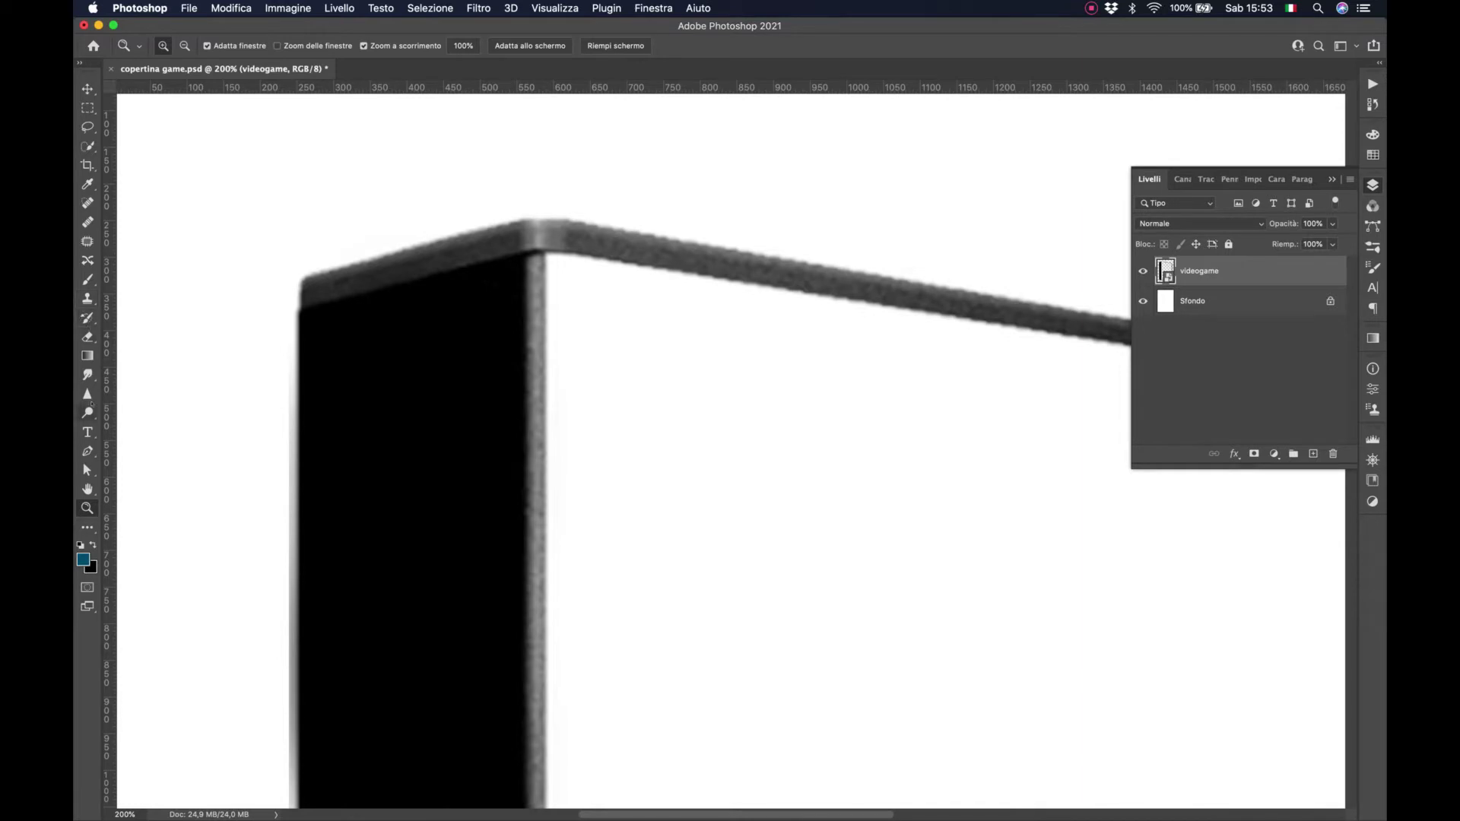
- Trace the box's front-face corners with the Pen and close the path into teal Forma 1
left_click(87, 452)
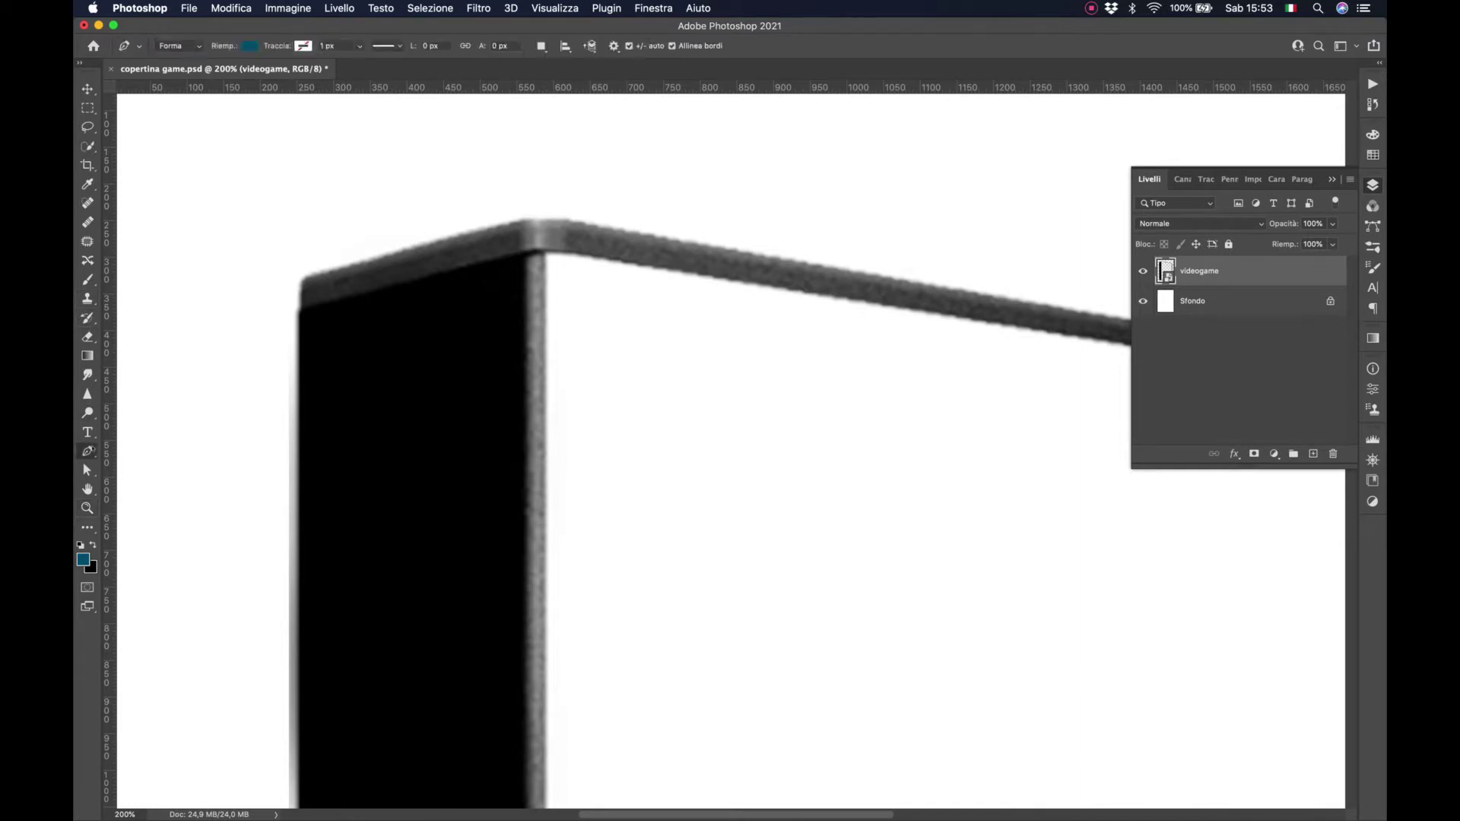
left_click(545, 252)
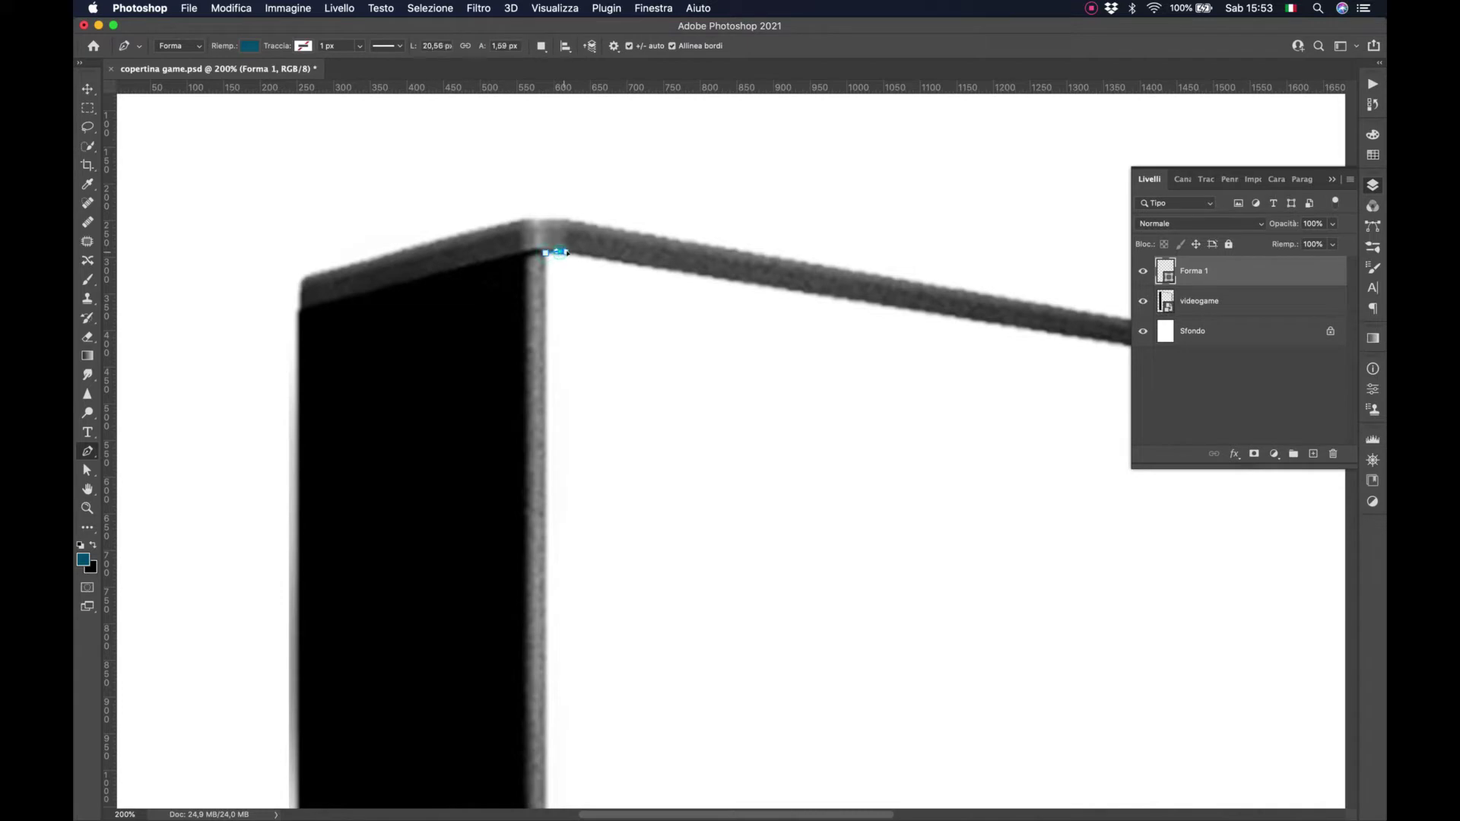
left_click(660, 269)
scroll(636, 318, "right", 10)
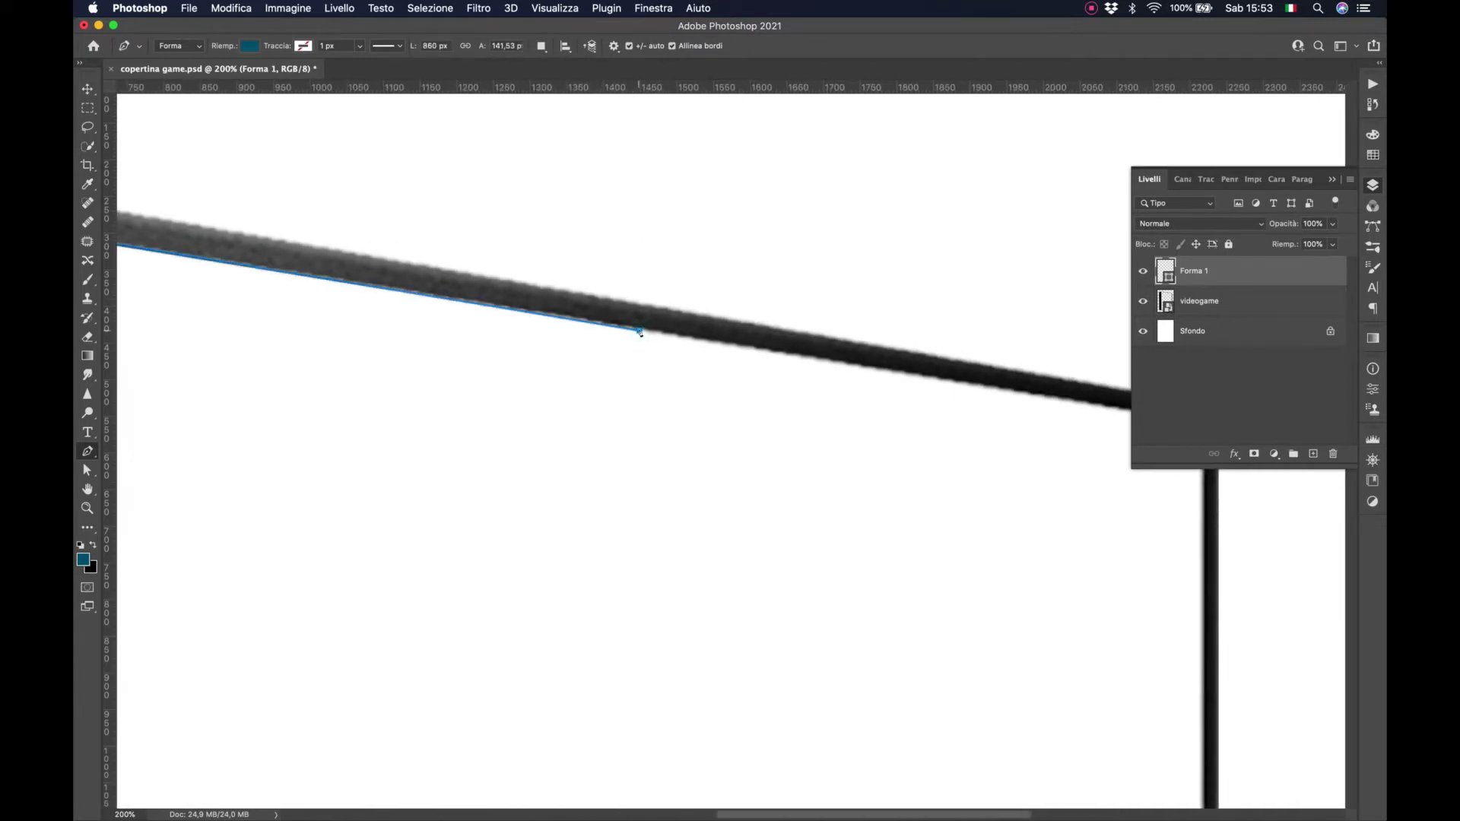
scroll(636, 318, "right", 7)
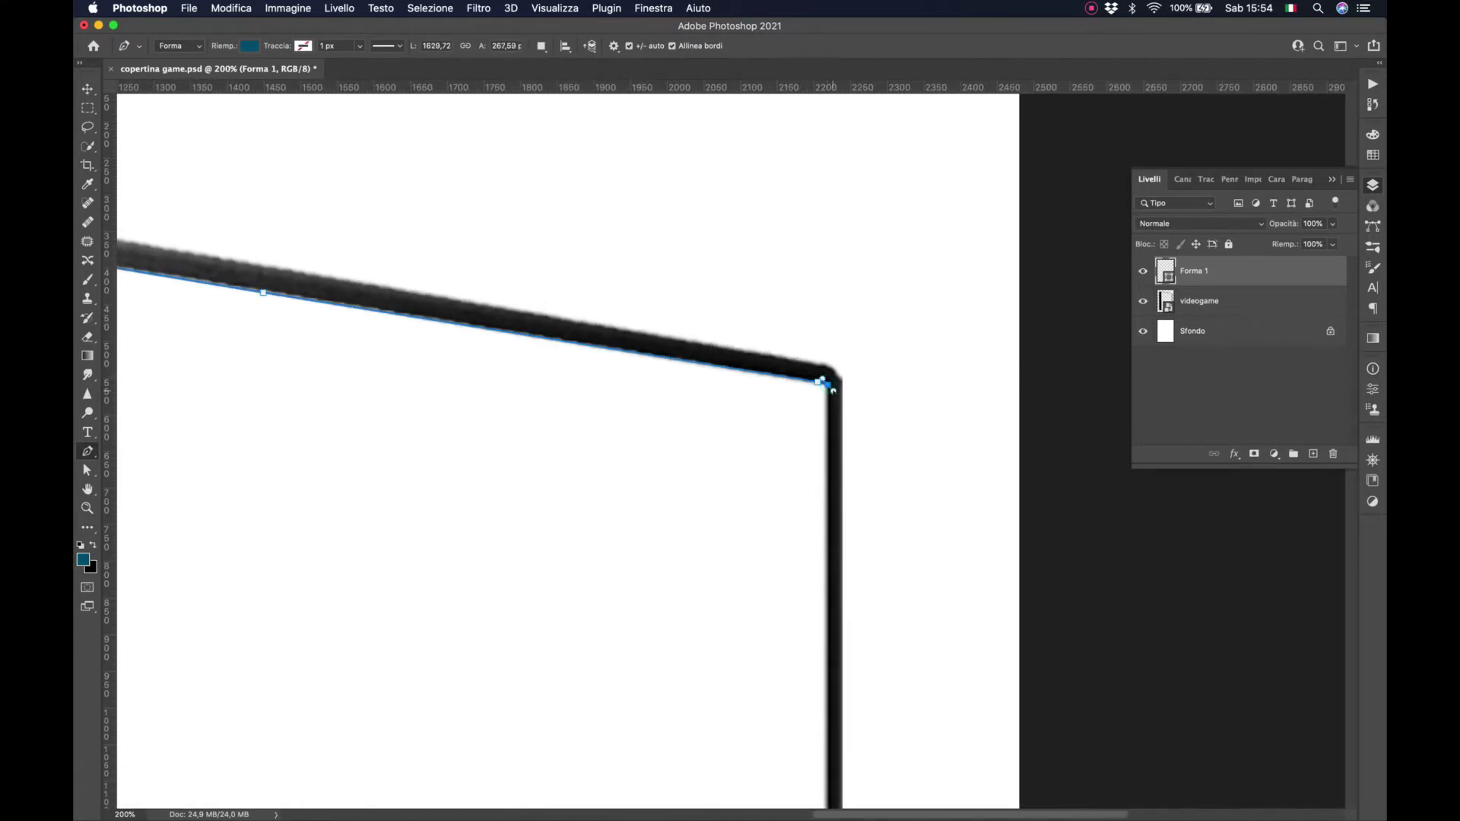
left_click(825, 382)
scroll(827, 381, "down", 5)
scroll(829, 457, "down", 5)
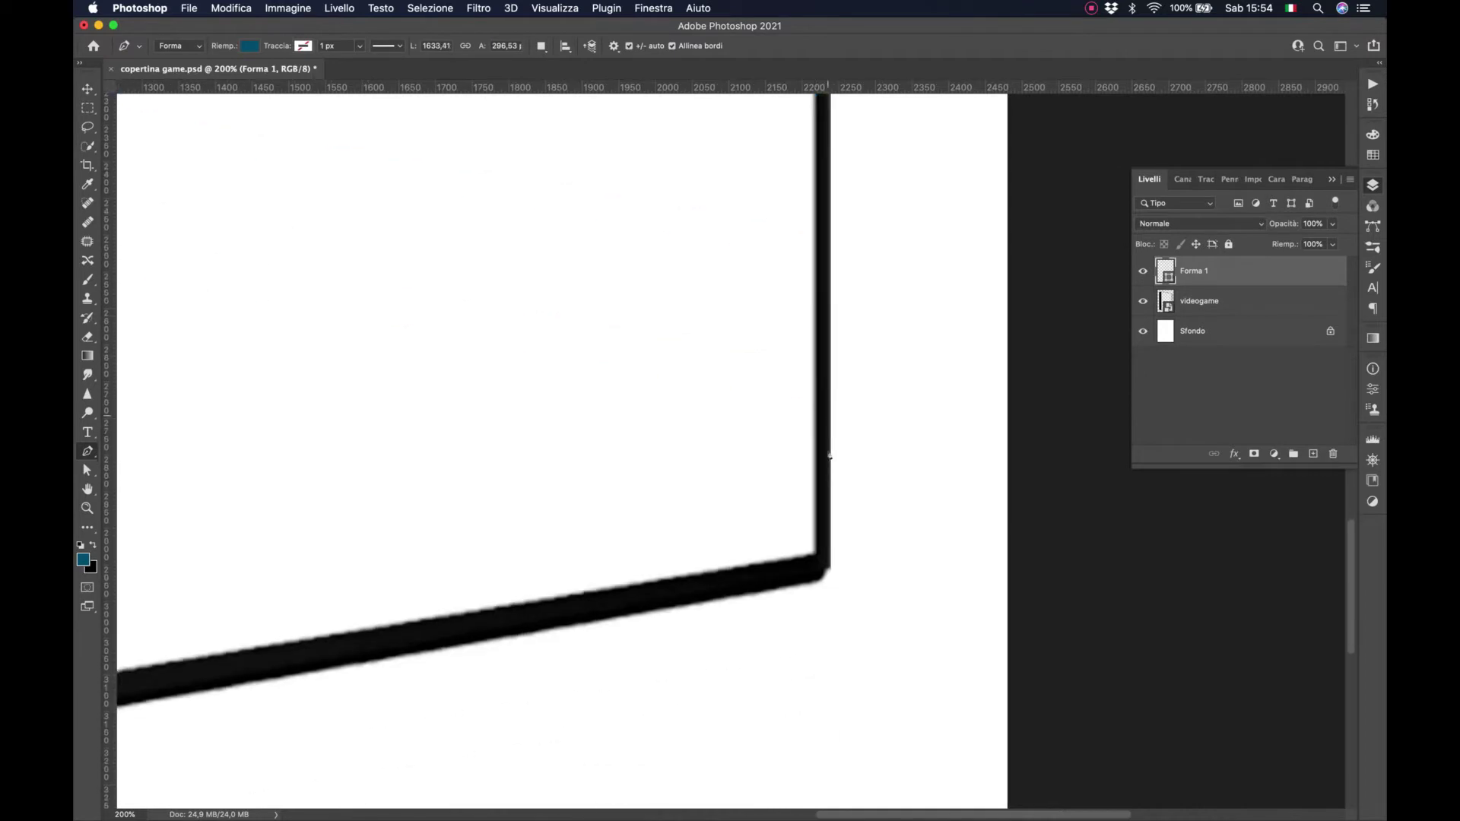
left_click(816, 554)
scroll(816, 559, "left", 20)
left_click(845, 716)
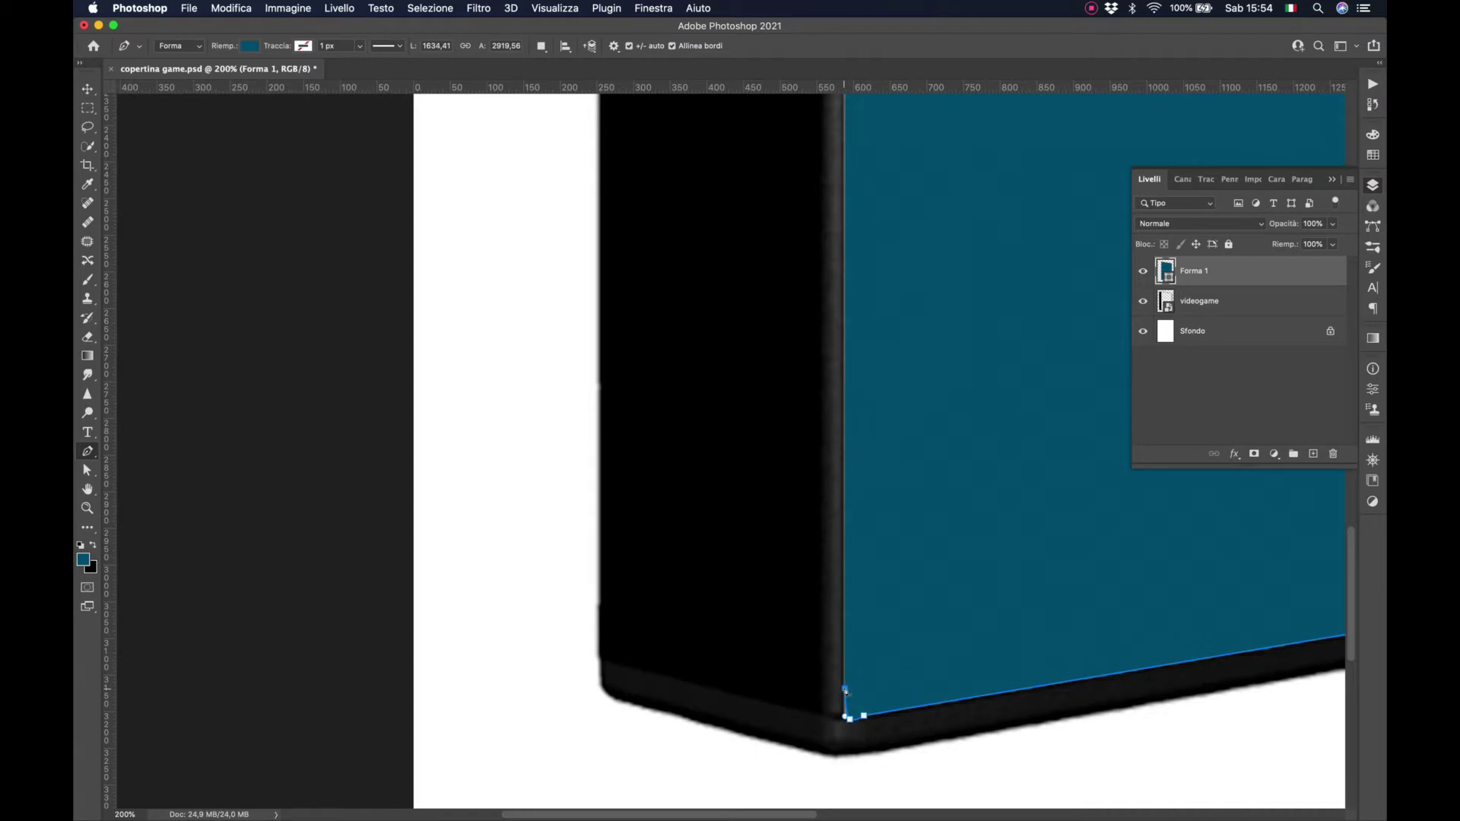
scroll(846, 692, "up", 10)
left_click(865, 600)
- Nudge Forma 1's top-right and bottom-right anchors onto the box's front edges
key("a")
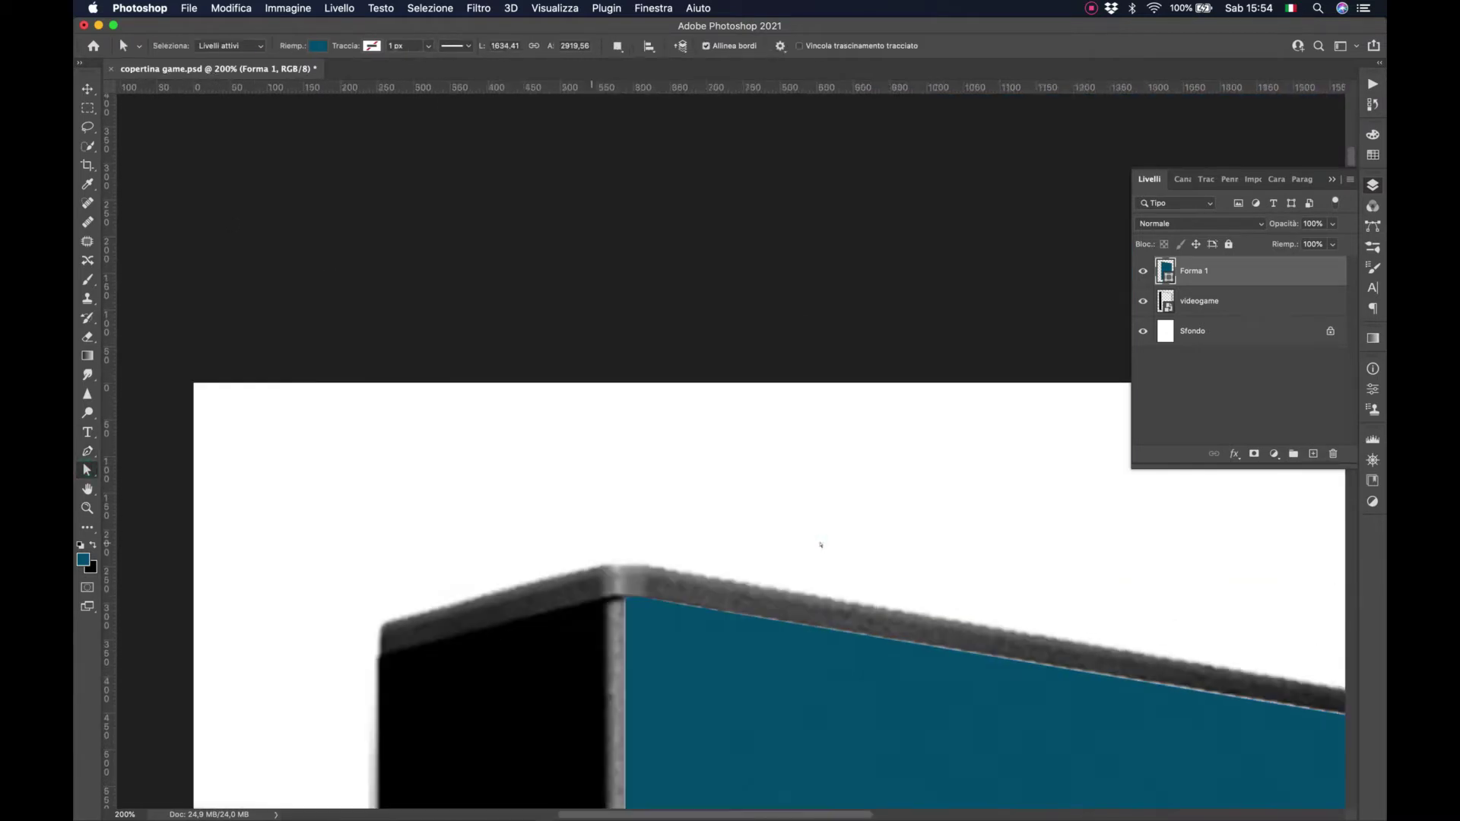
scroll(818, 544, "right", 15)
left_click(973, 410)
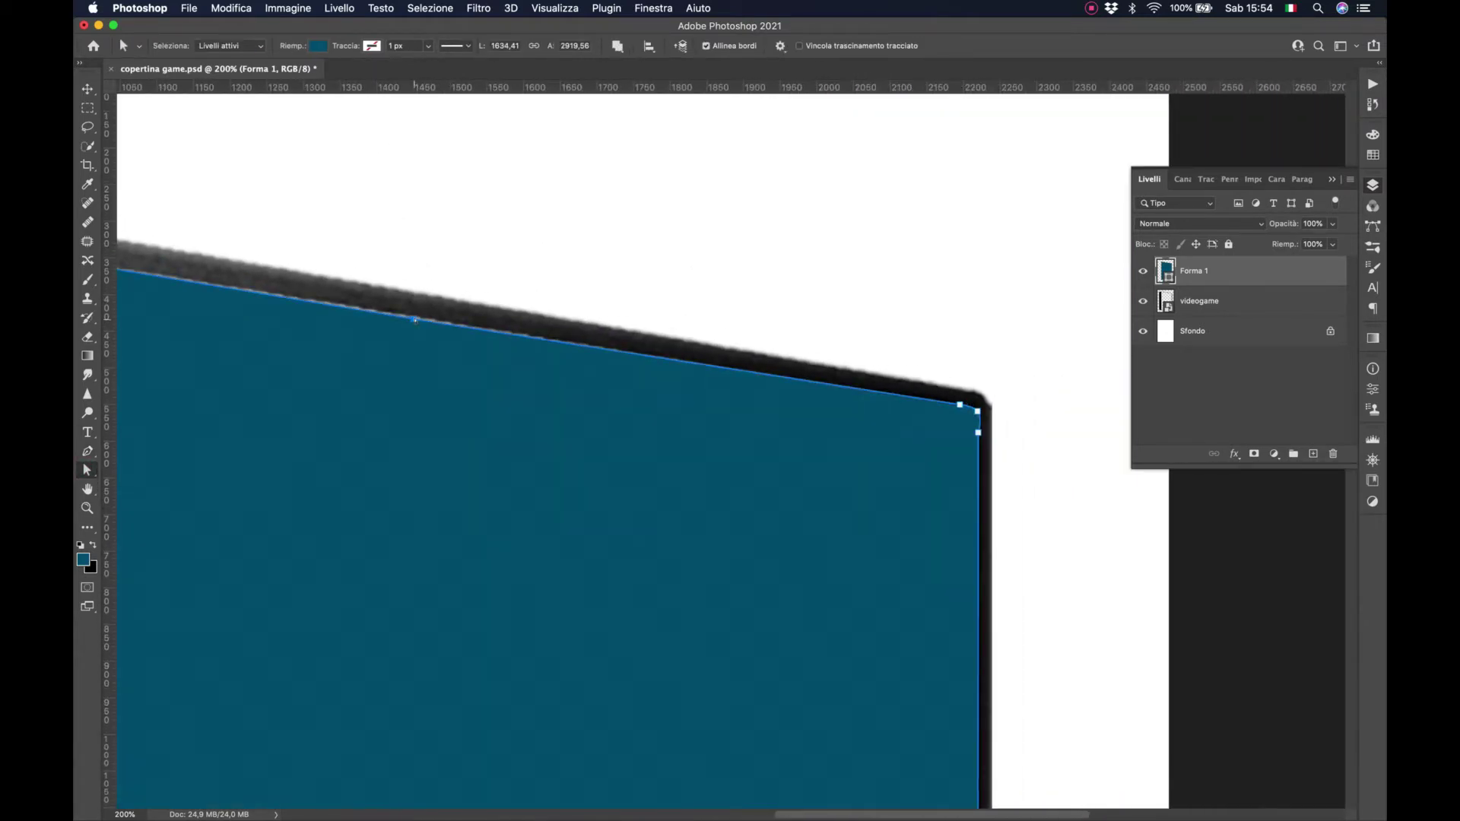
scroll(494, 229, "left", 15)
scroll(494, 229, "right", 15)
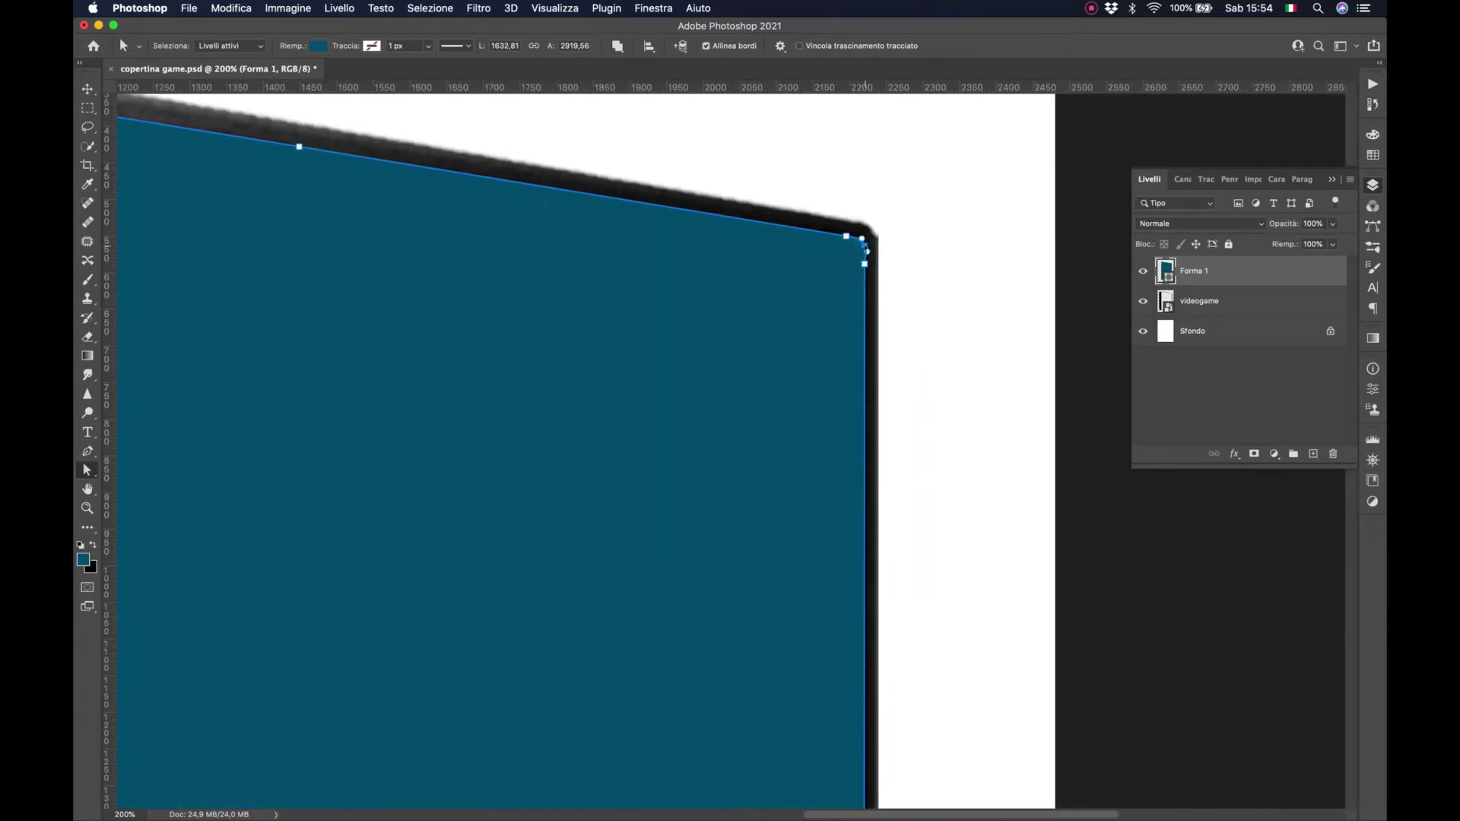
left_click_drag(864, 242, 866, 245)
left_click(919, 261)
scroll(919, 261, "down", 10)
scroll(879, 445, "down", 10)
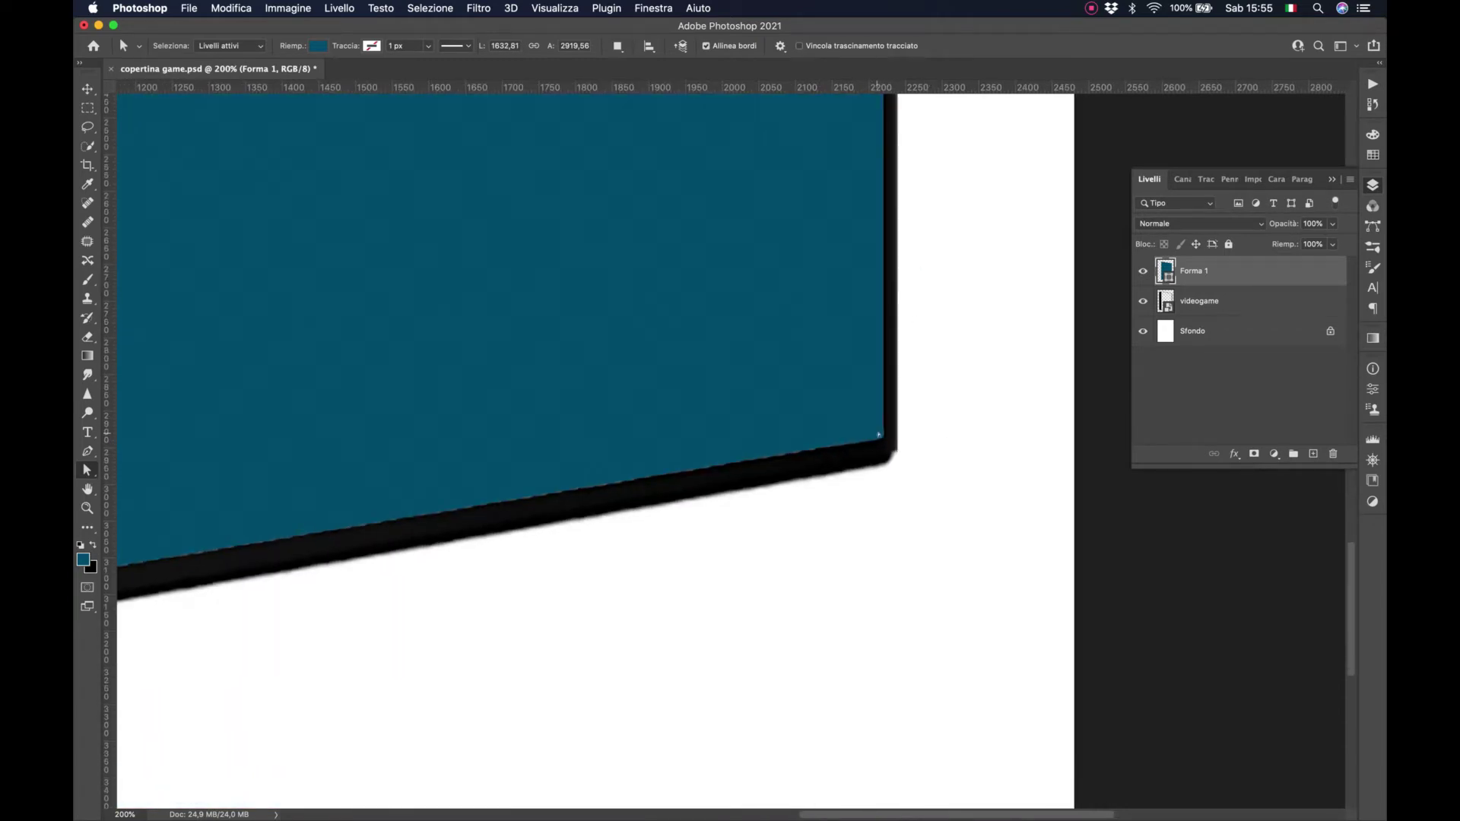
left_click_drag(879, 435, 883, 436)
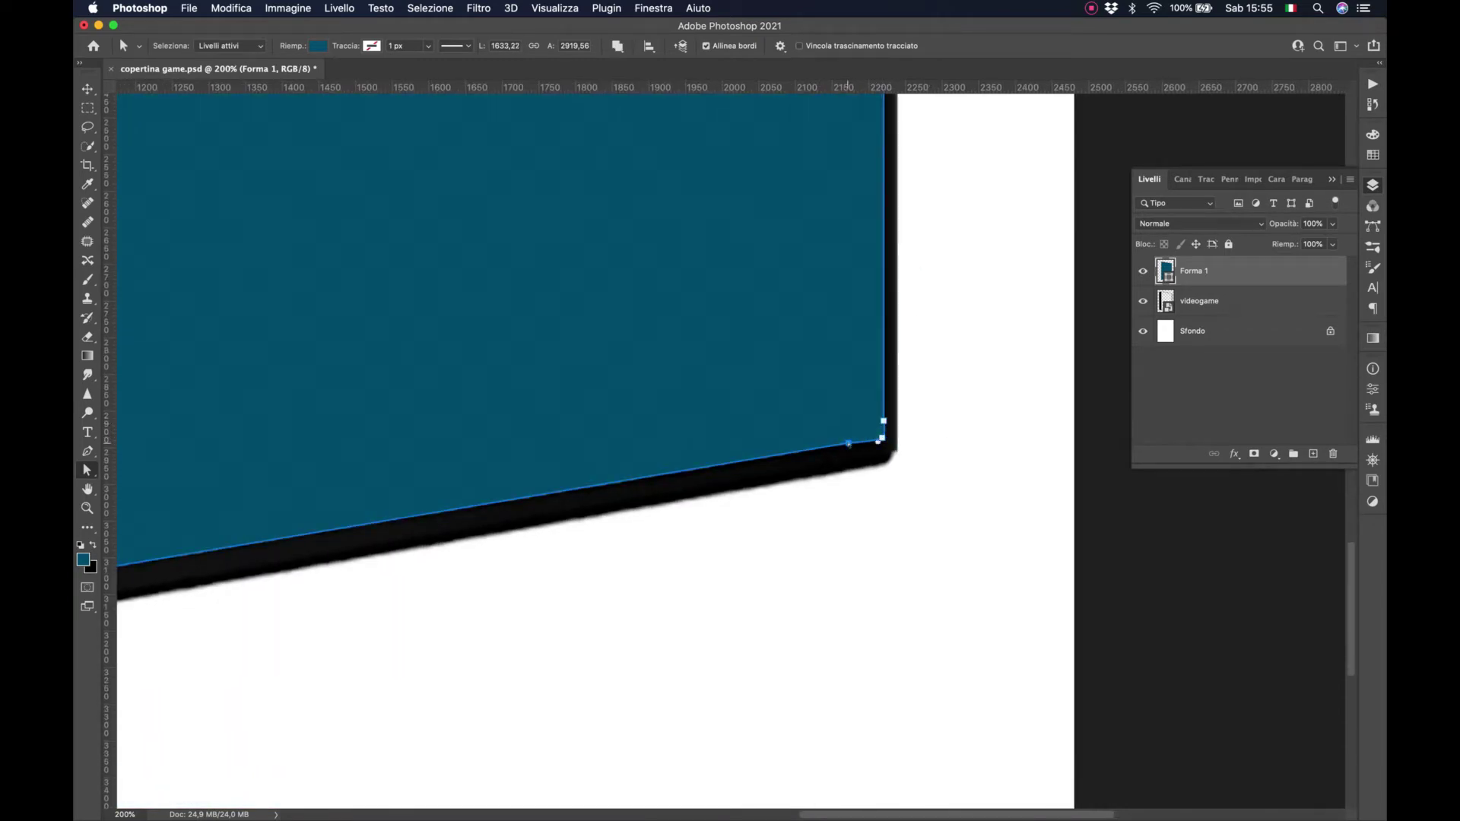
- Adjust the bottom-left and left-edge anchors, check the top-left points, and fit the box on screen
scroll(853, 505, "left", 15)
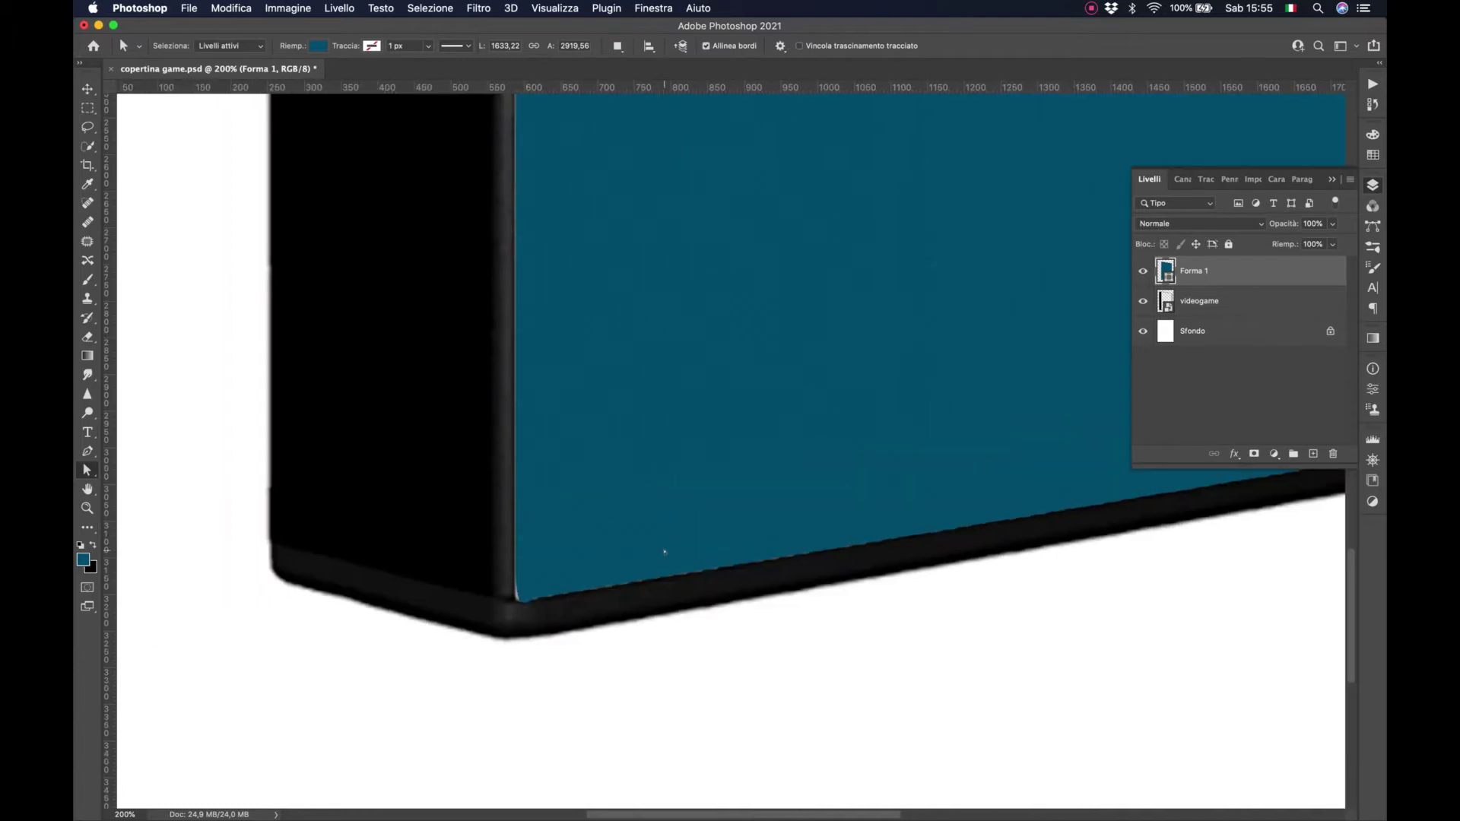
left_click(652, 580)
left_click_drag(517, 601, 512, 561)
left_click(556, 684)
left_click(546, 688)
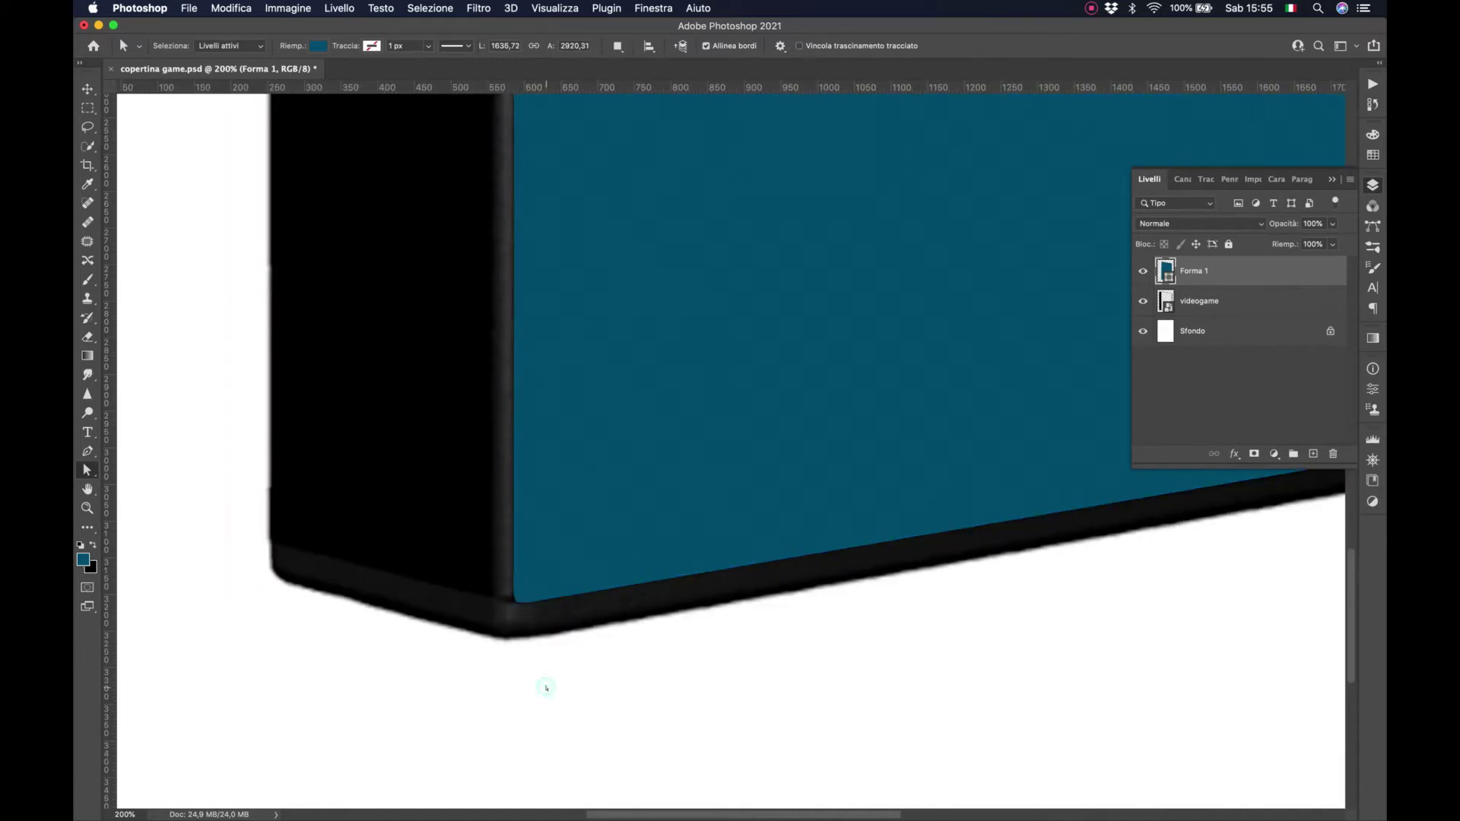
scroll(546, 688, "up", 5)
scroll(546, 688, "up", 5)
left_click(584, 244)
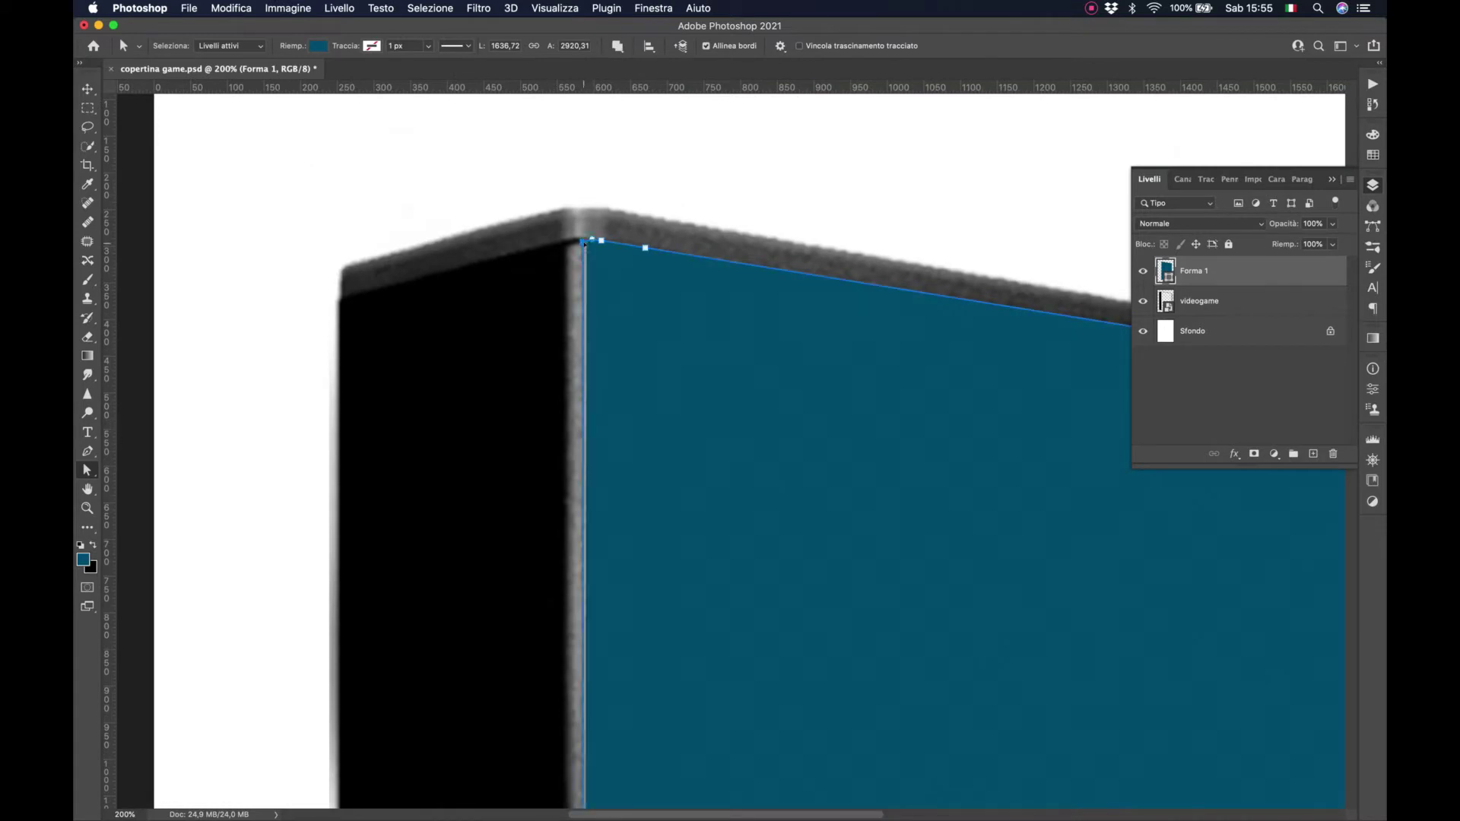
scroll(593, 352, "right", 5)
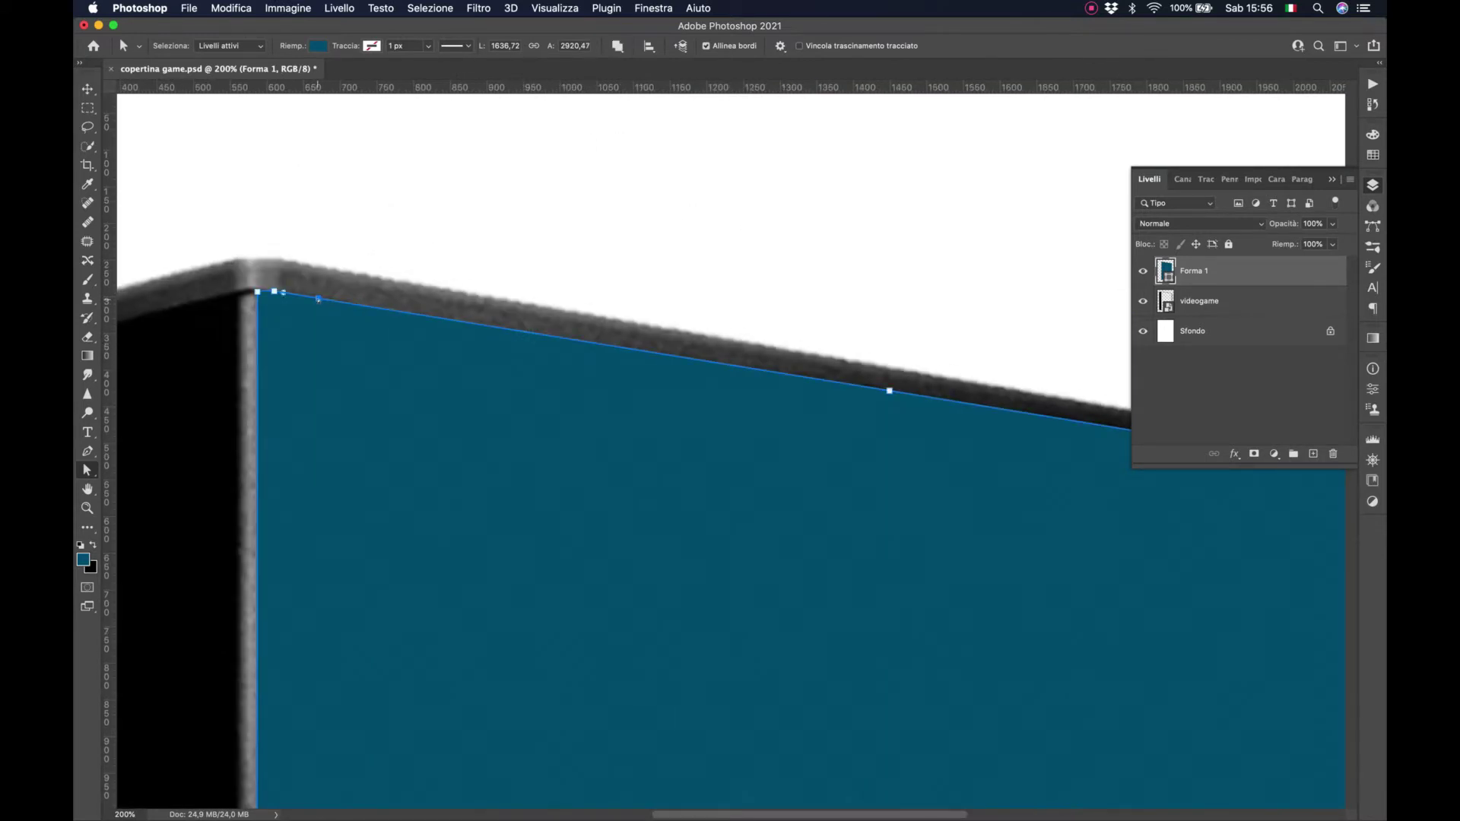
double_click(88, 489)
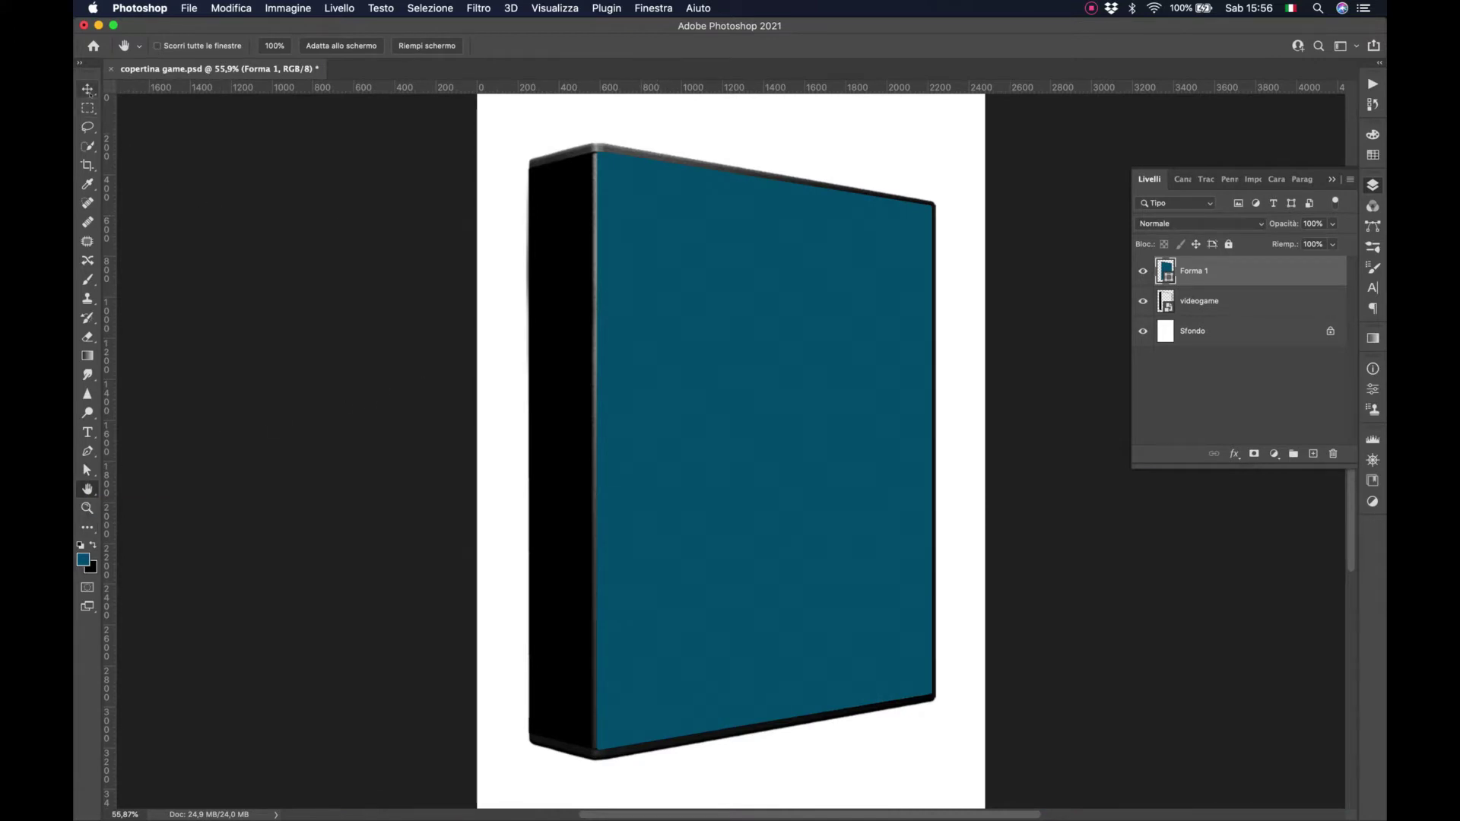
- Set Forma 1's opacity to 0% and add an empty Livello 1 layer above videogame
left_click(88, 89)
left_click(400, 205)
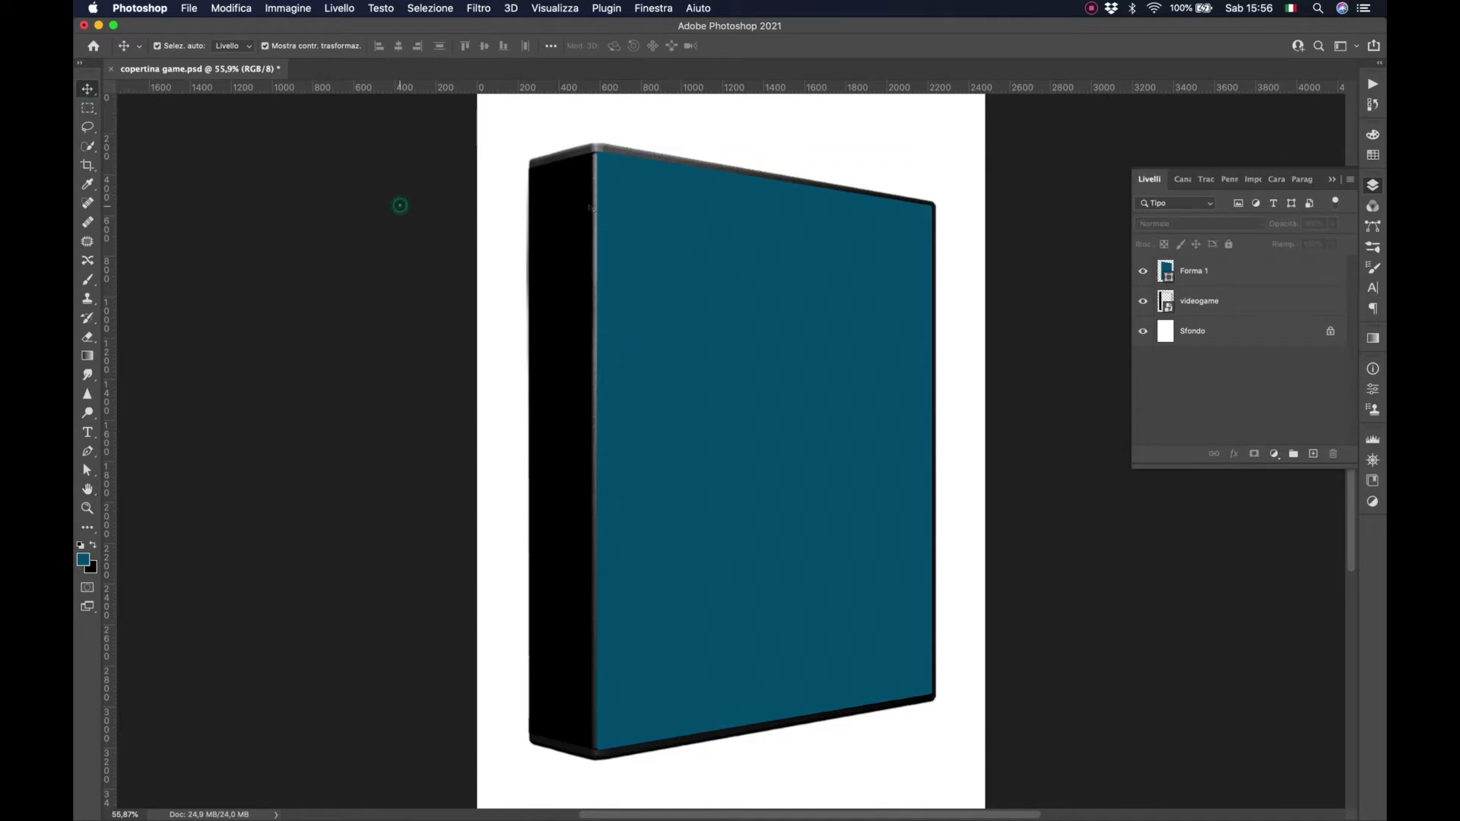
left_click(1220, 271)
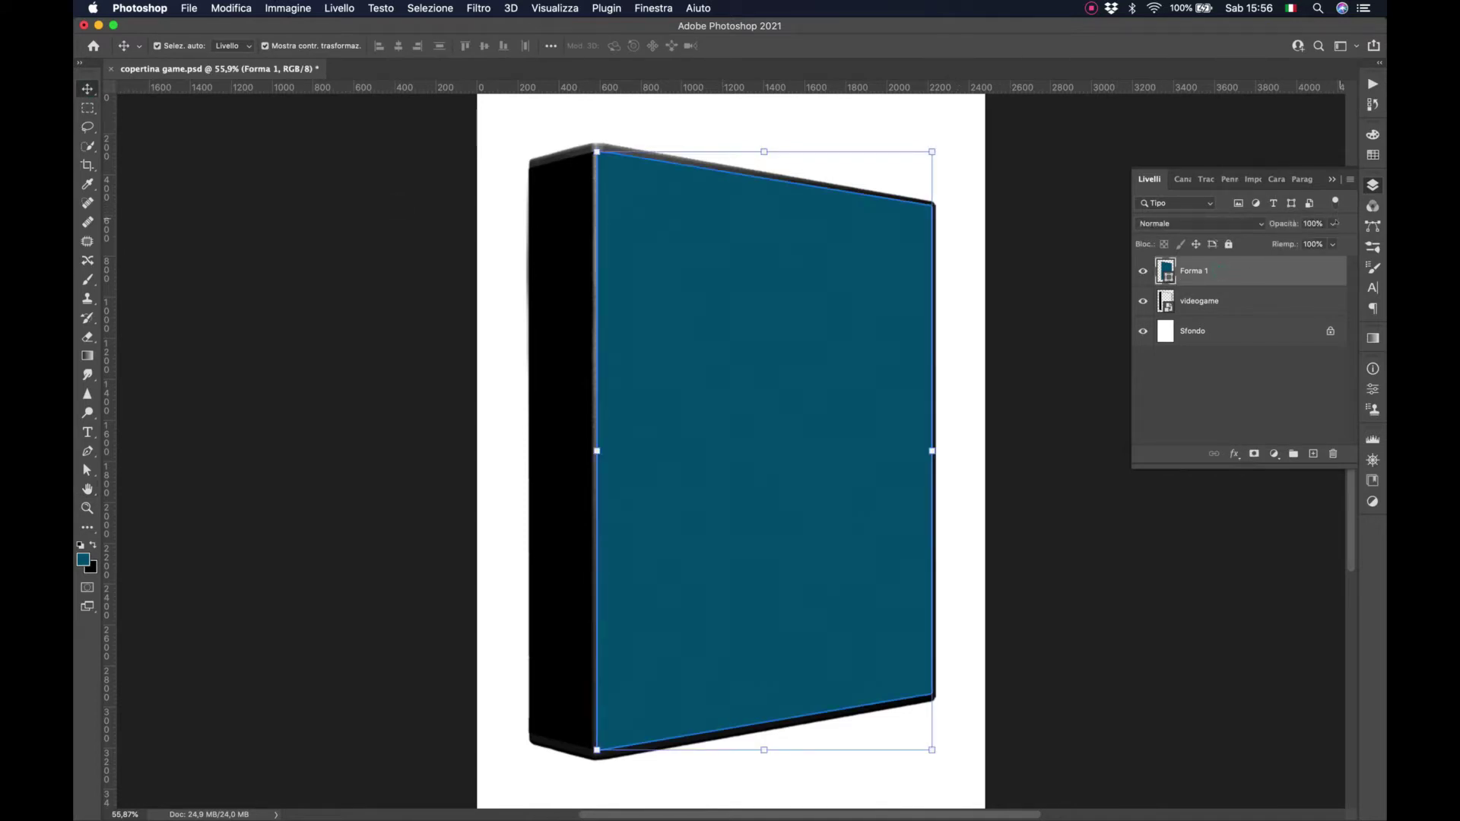
left_click(1335, 223)
left_click_drag(1338, 241, 1259, 241)
left_click(1220, 300)
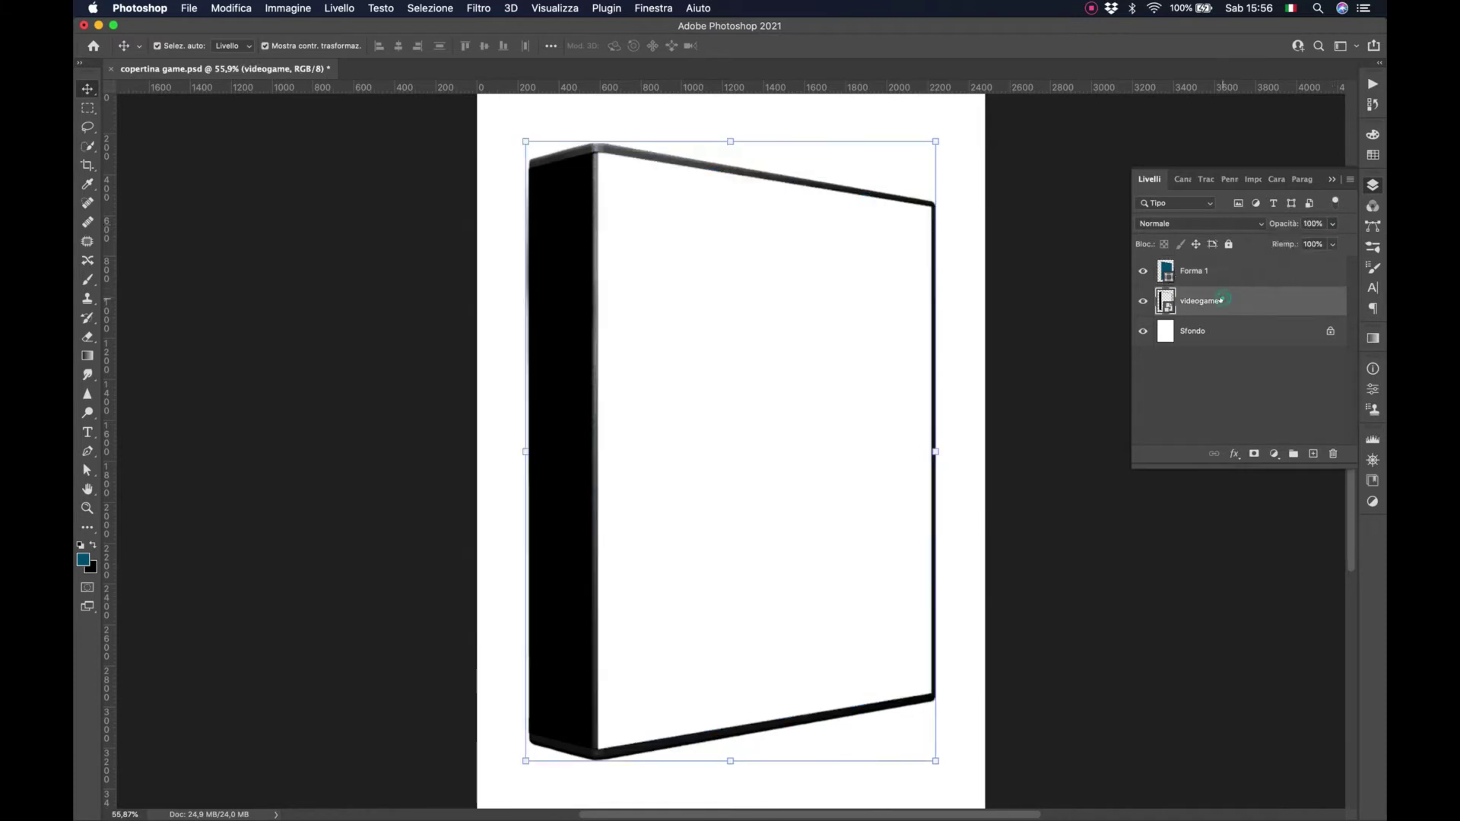
left_click(1313, 454)
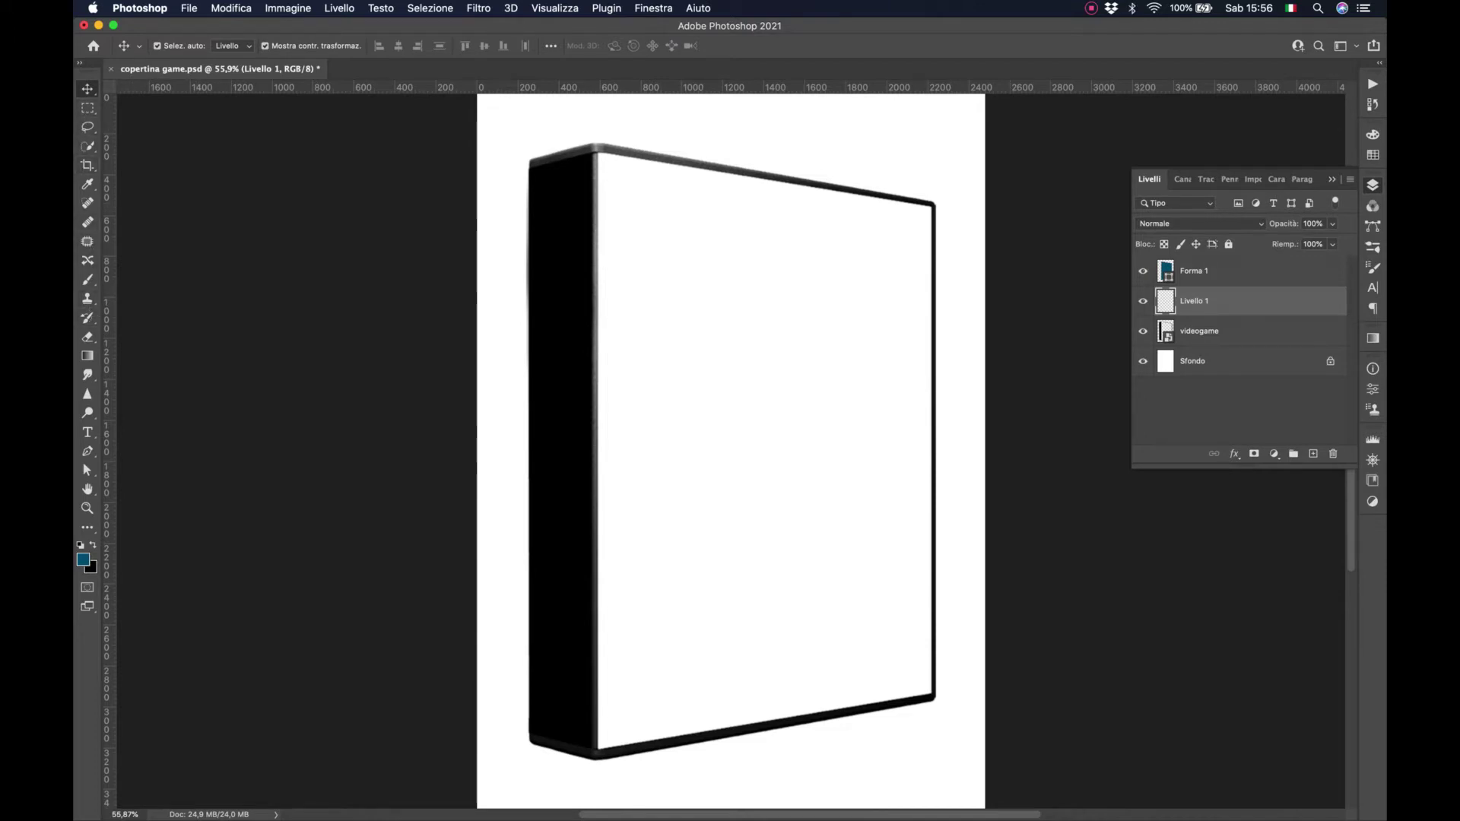
- Draw a teal 1858 × 3018 px rectangle, Rettangolo 1, over the box front
left_click(87, 527)
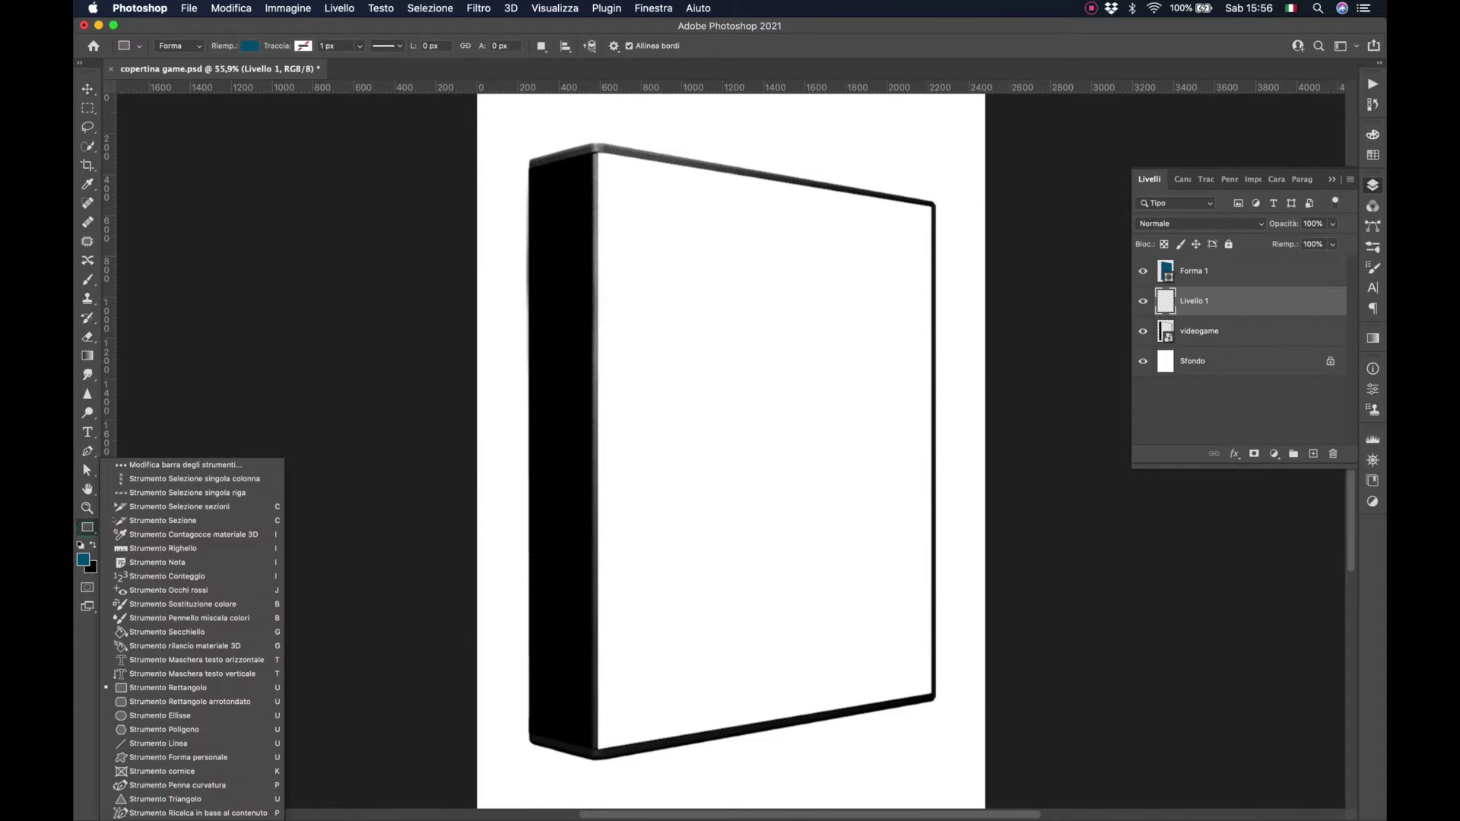
left_click(152, 688)
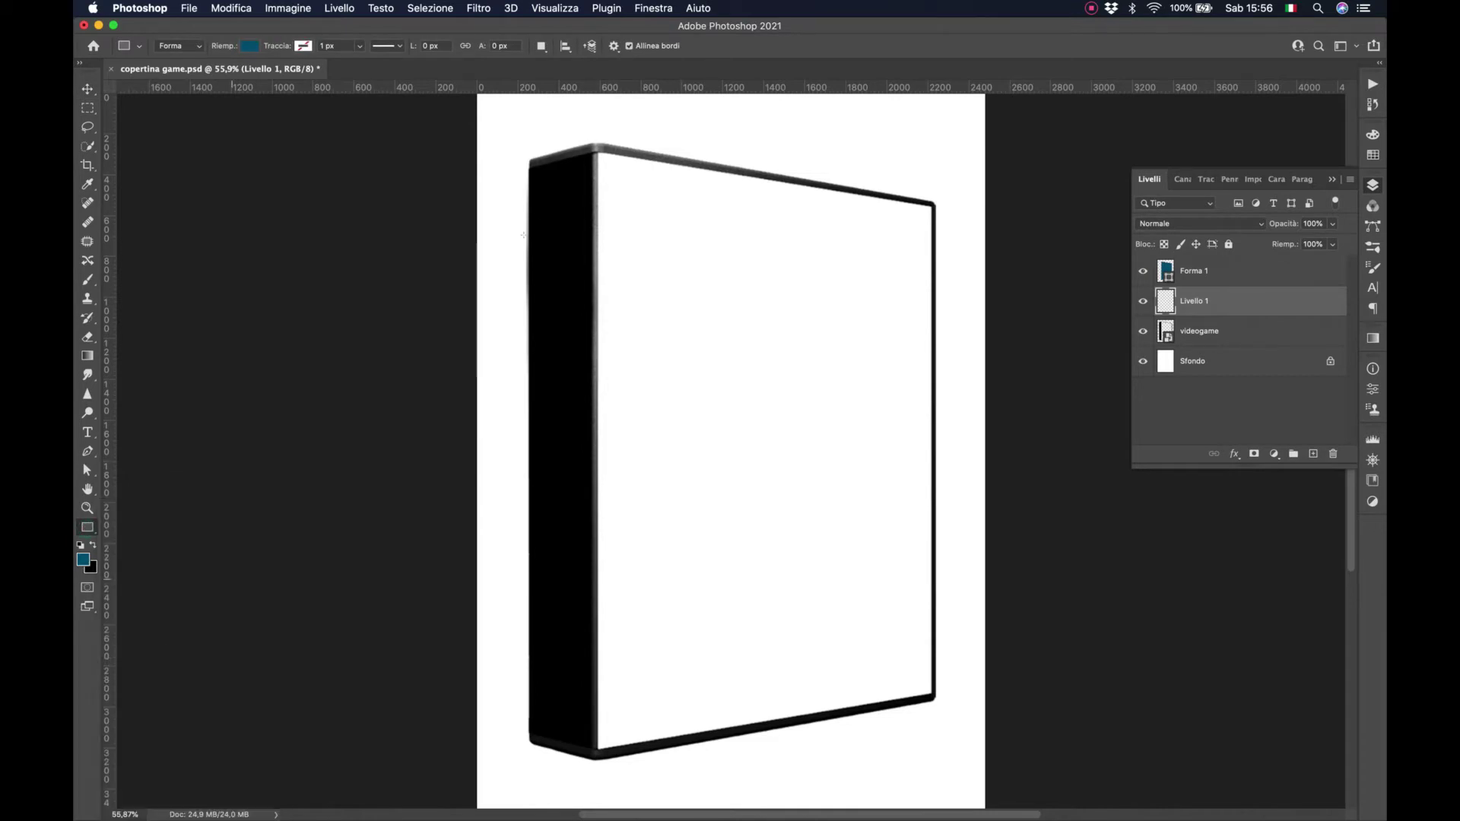
mouse_move(583, 137)
left_mouse_down()
mouse_move(944, 752)
mouse_move(961, 752)
left_mouse_up()
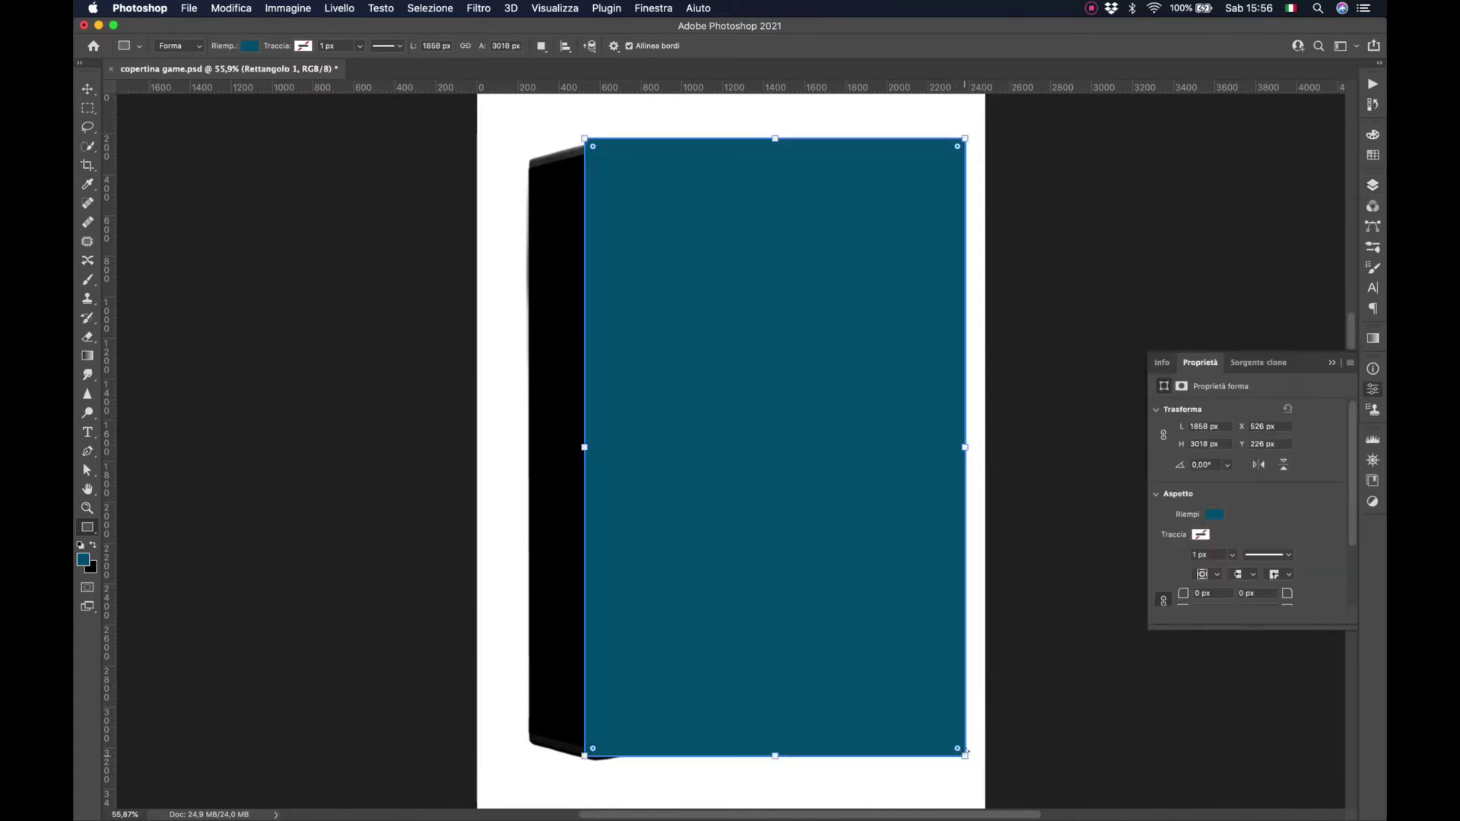
left_click(1372, 185)
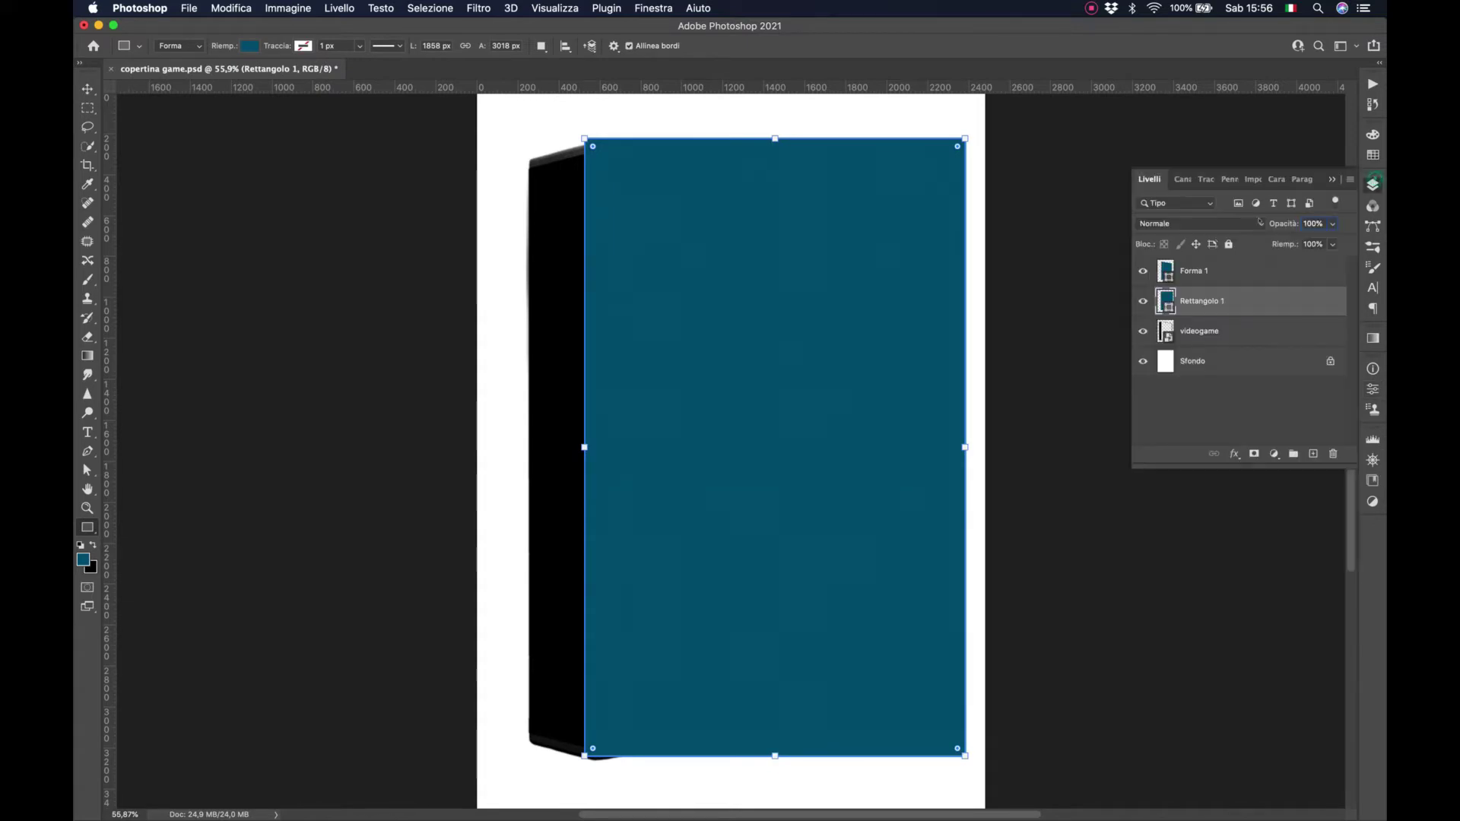
- Convert Rettangolo 1 to a smart object and distort its corners onto the slanted box front
right_click(1192, 308)
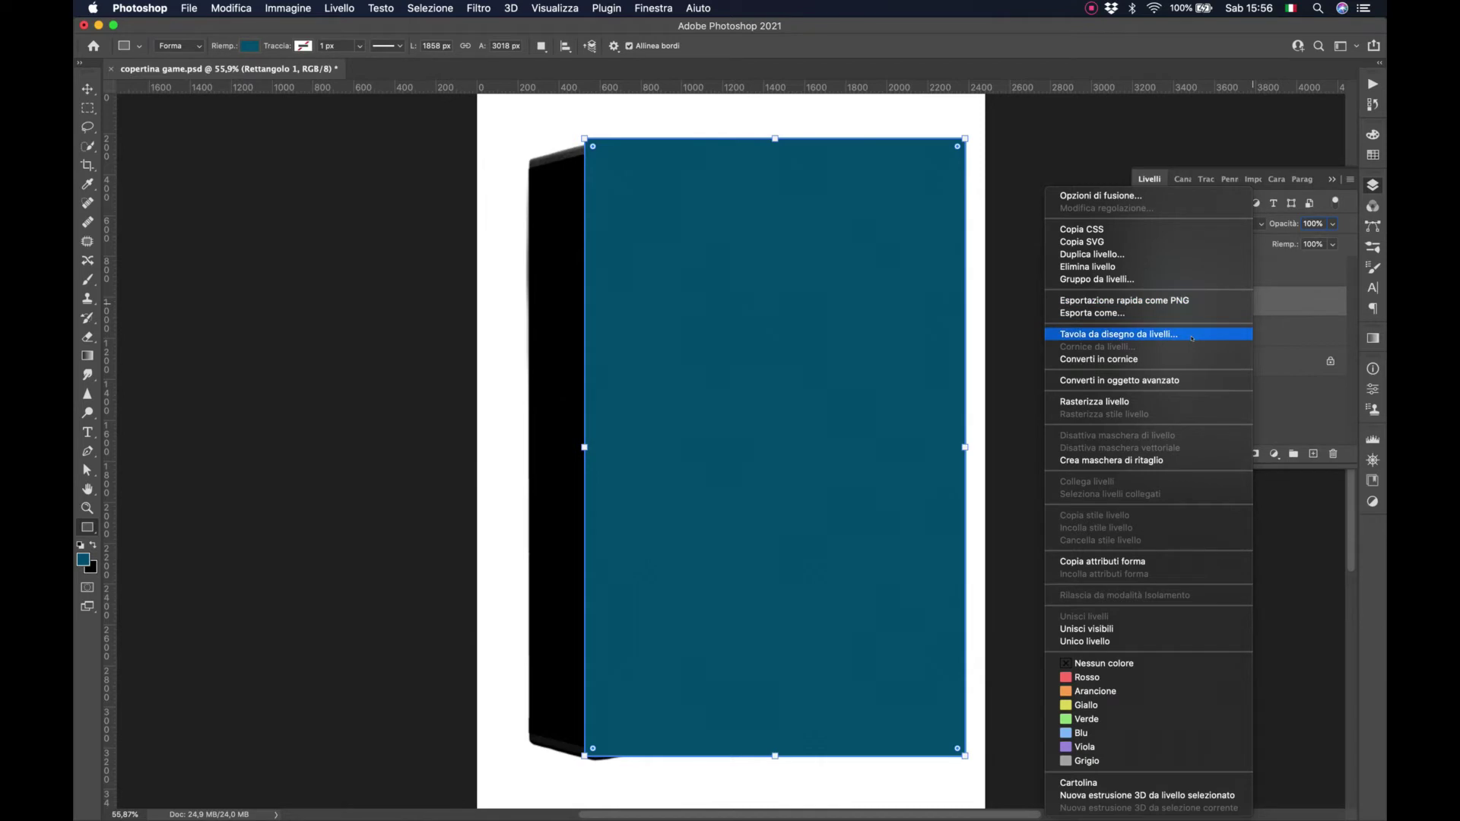
left_click(1163, 381)
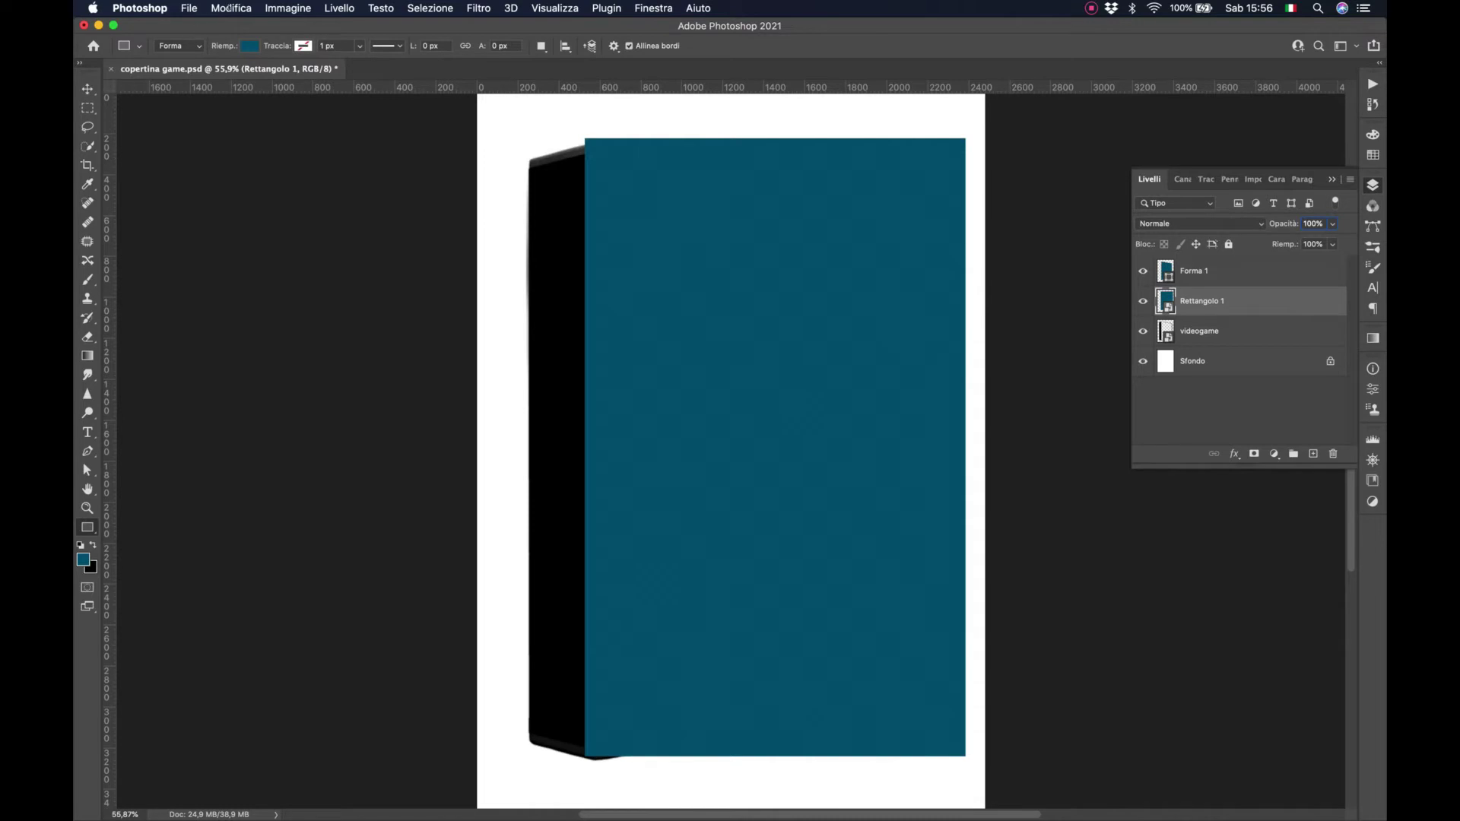
left_click(231, 9)
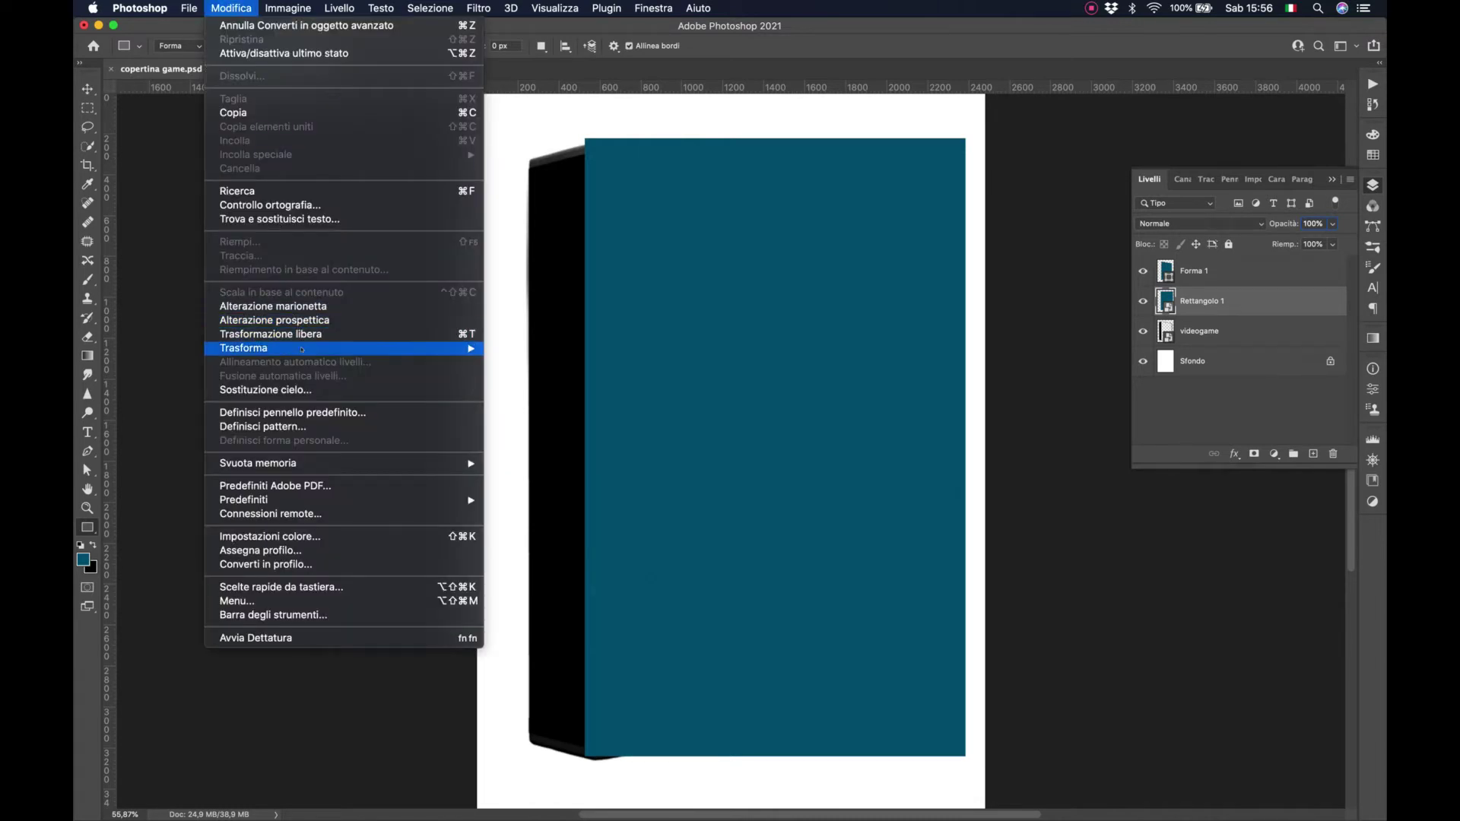
mouse_move(243, 349)
left_click(527, 411)
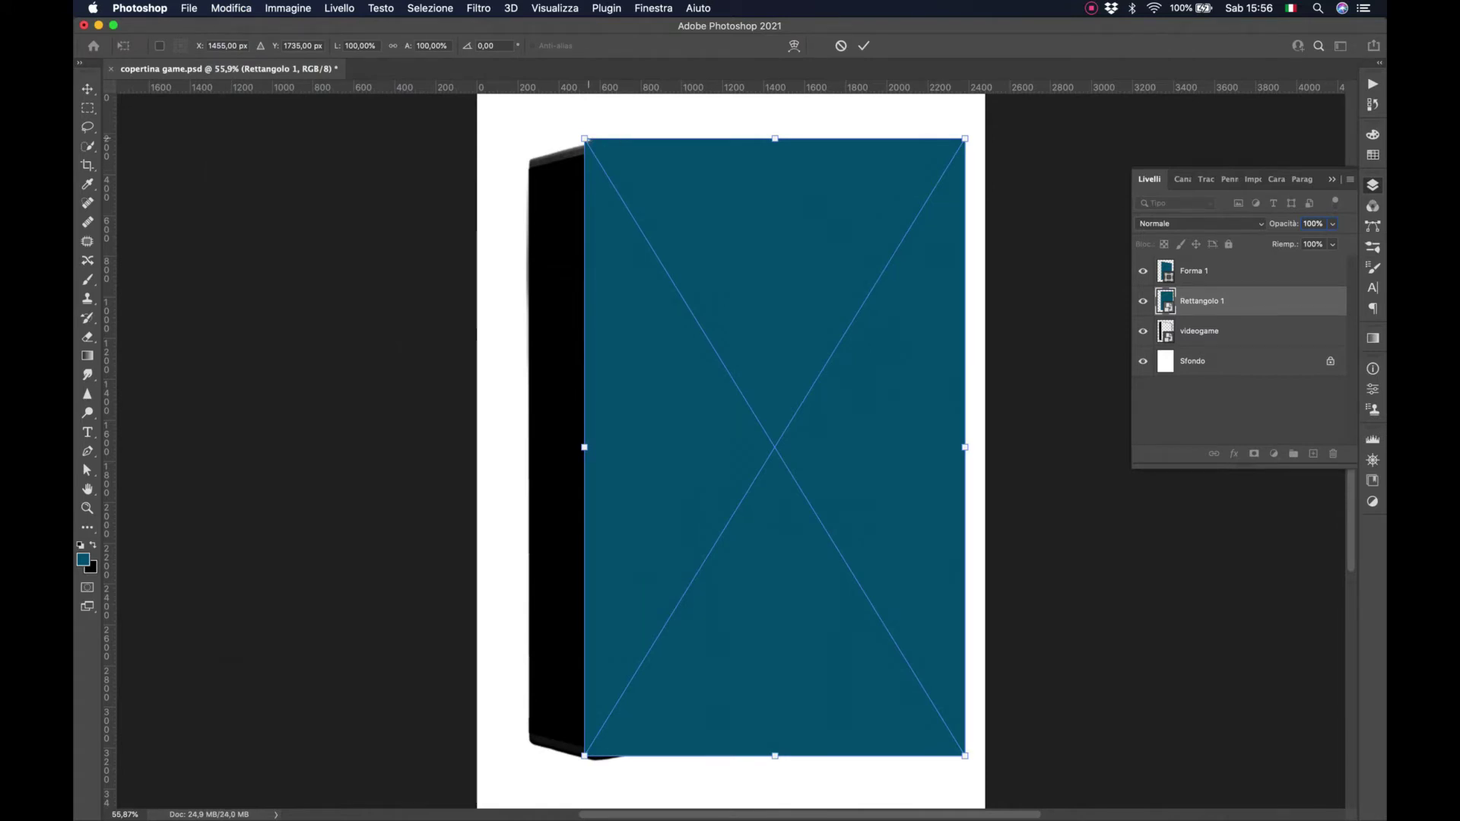
left_click_drag(584, 138, 597, 152)
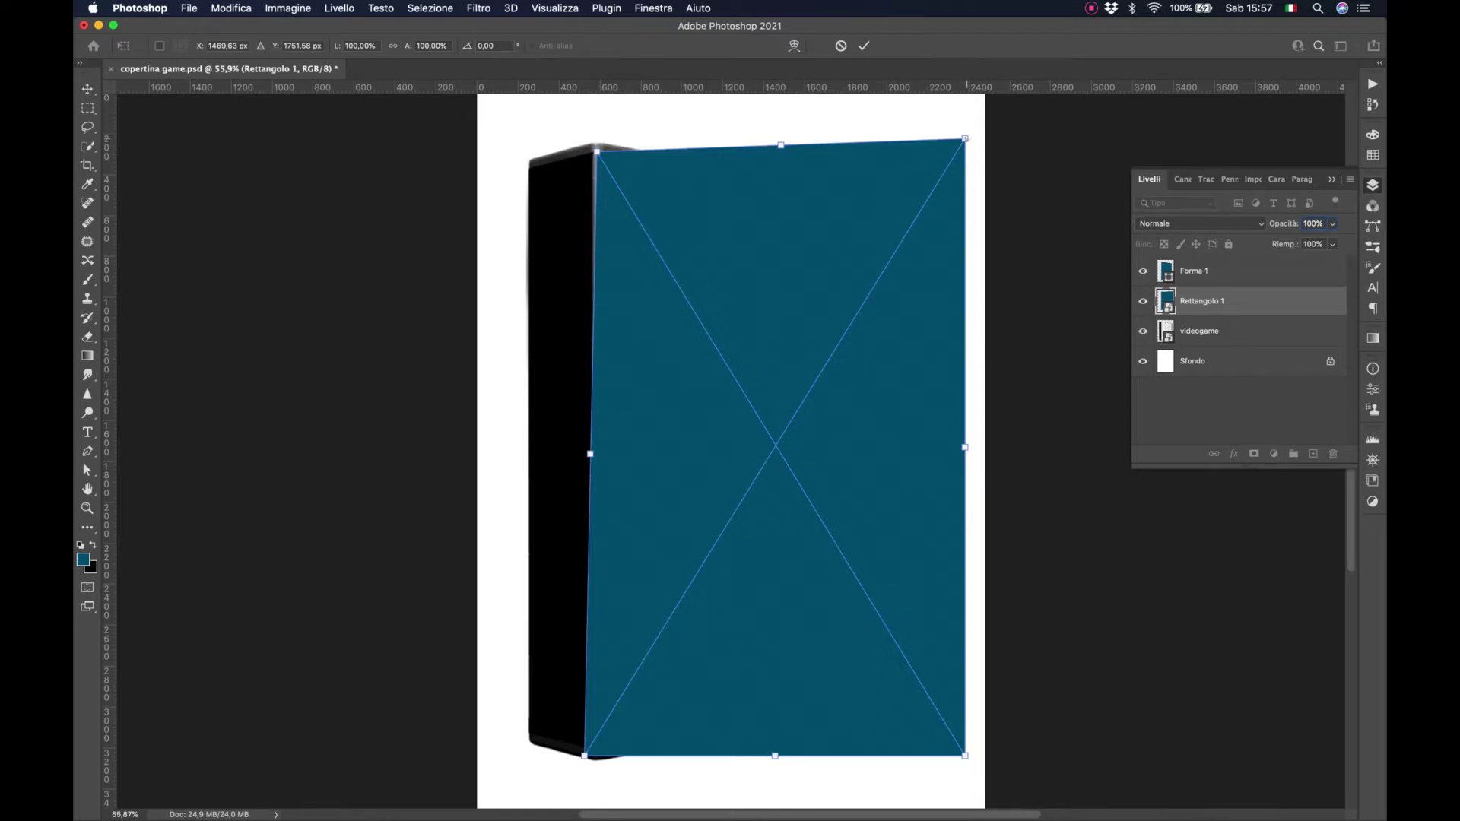
left_click_drag(965, 138, 933, 206)
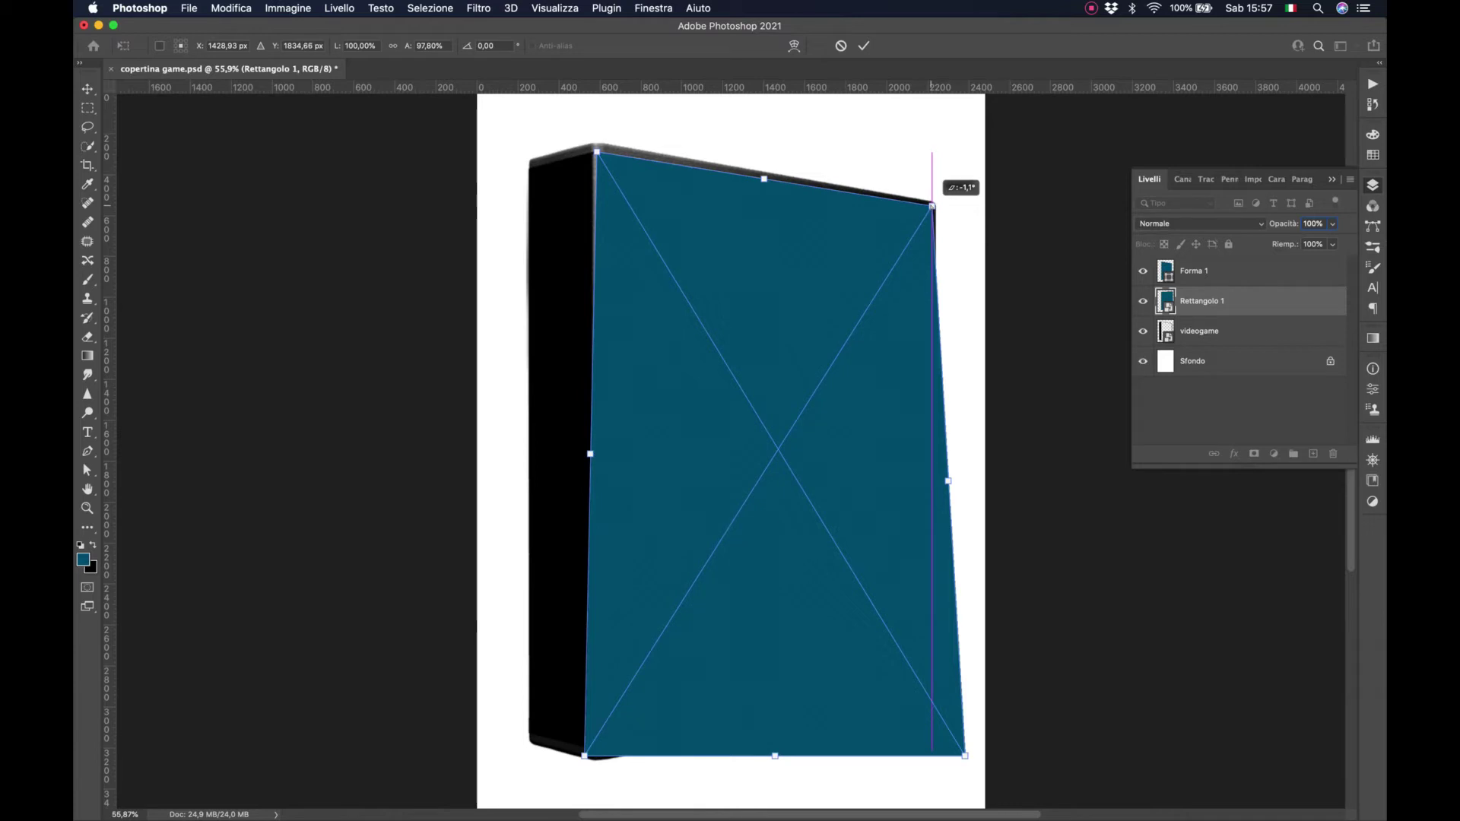
left_click_drag(965, 755, 932, 695)
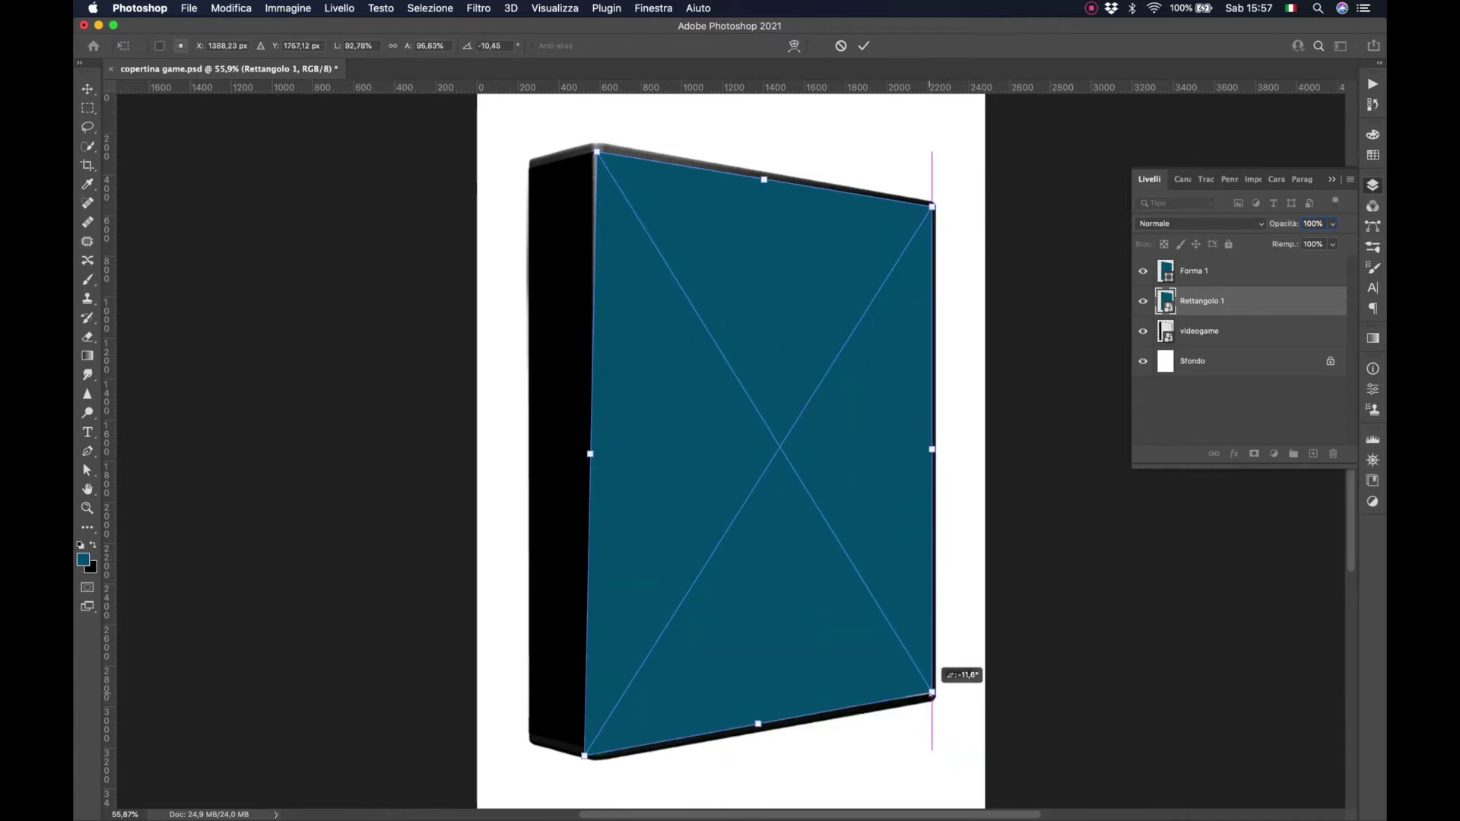
left_click_drag(584, 756, 597, 750)
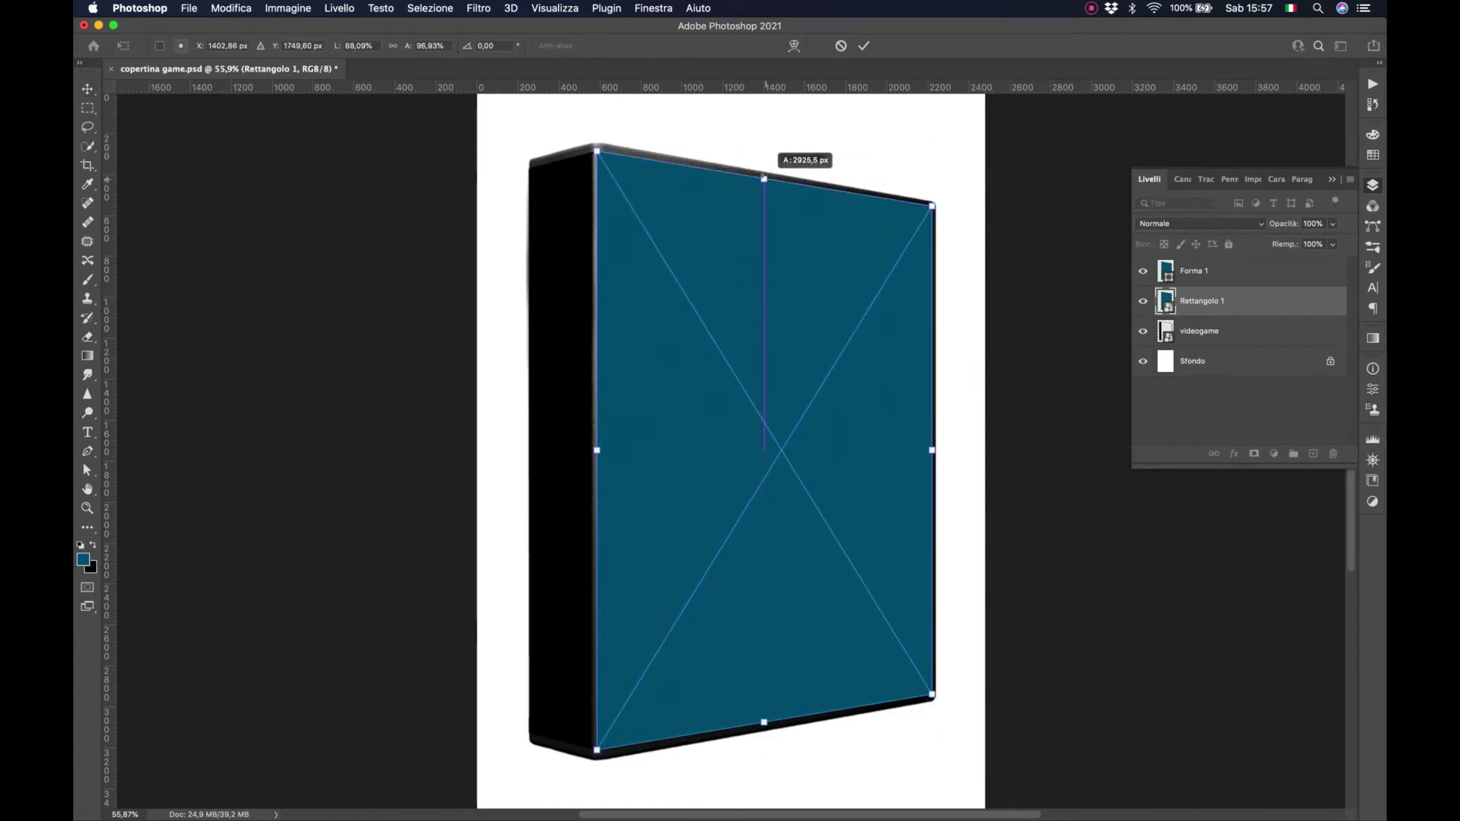
key("Return")
left_click(1015, 245)
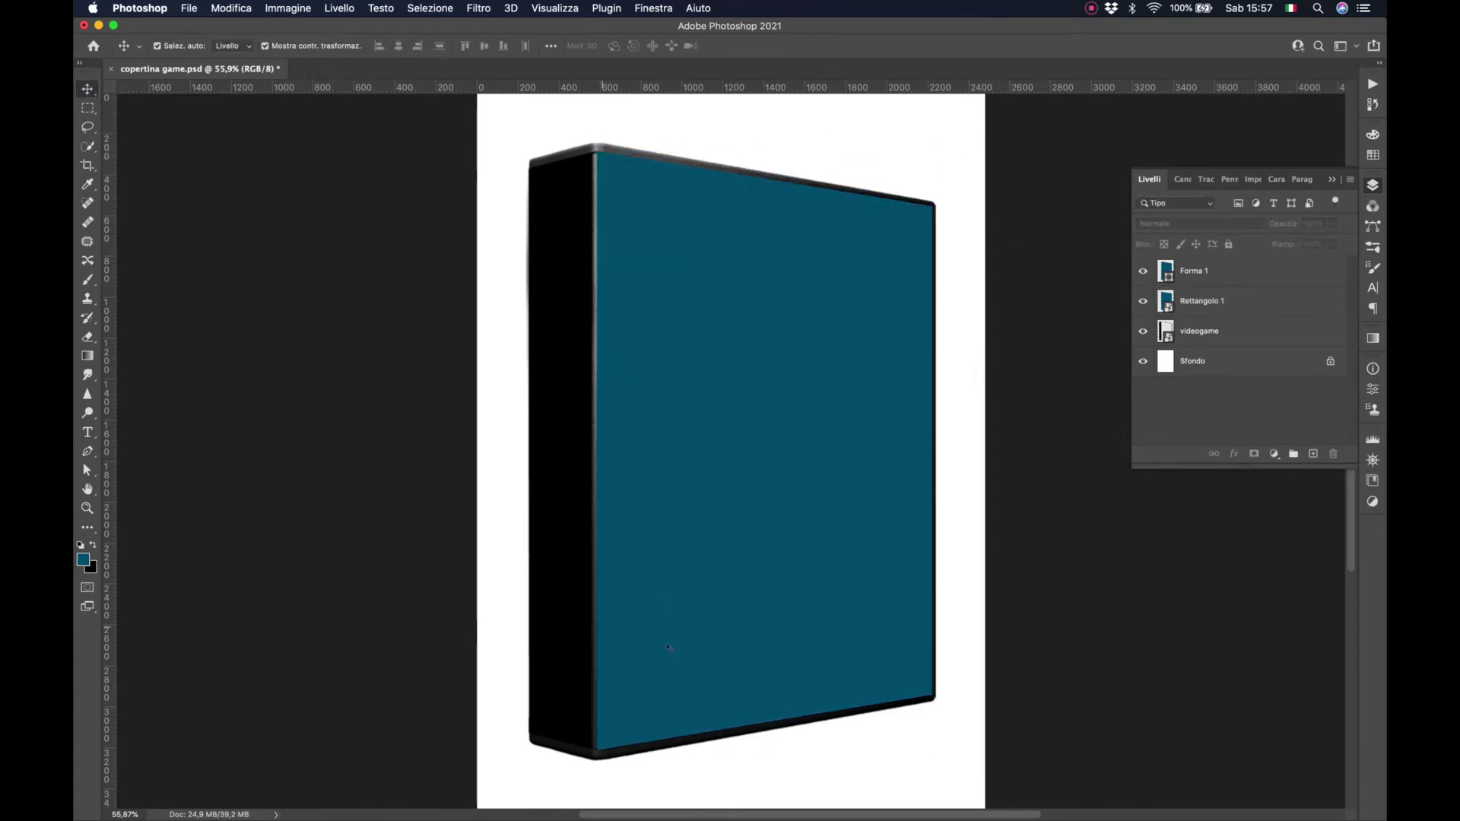
- Load Forma 1's outline as a selection and apply it as a layer mask on Rettangolo 1
key("z")
left_click_drag(630, 714, 636, 731)
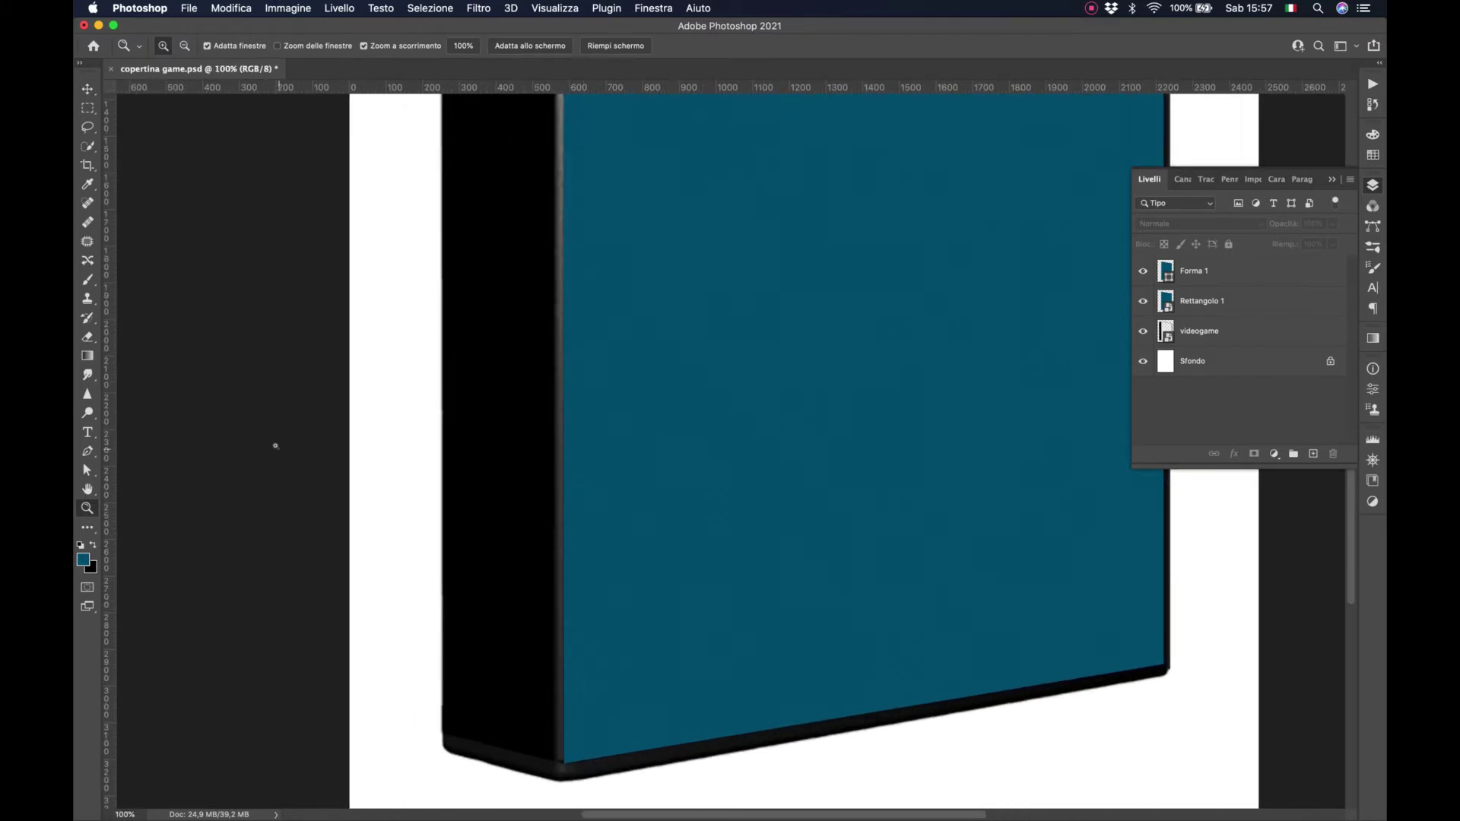
double_click(86, 490)
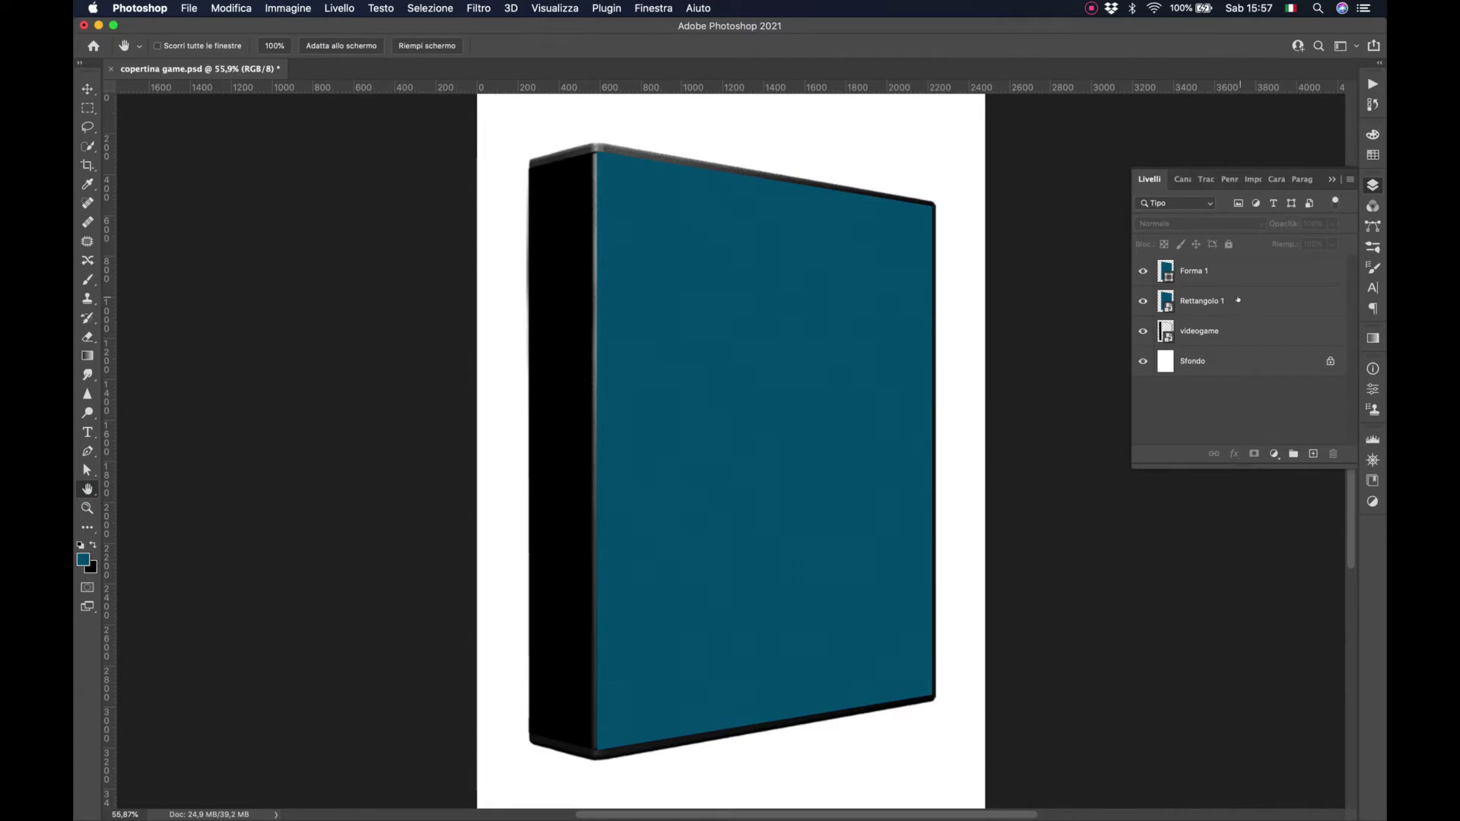
left_click(1221, 277)
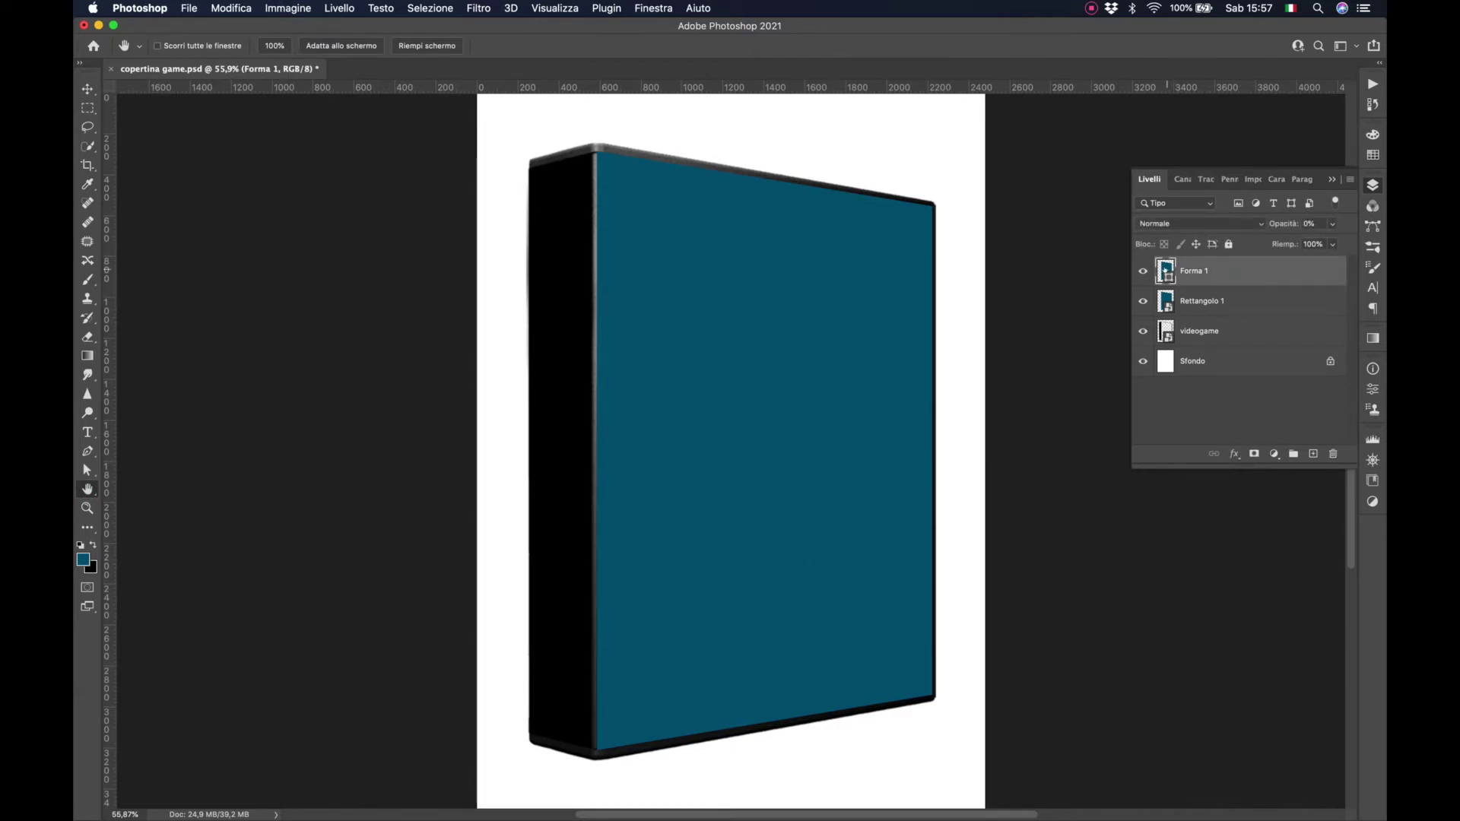
left_click(1204, 301)
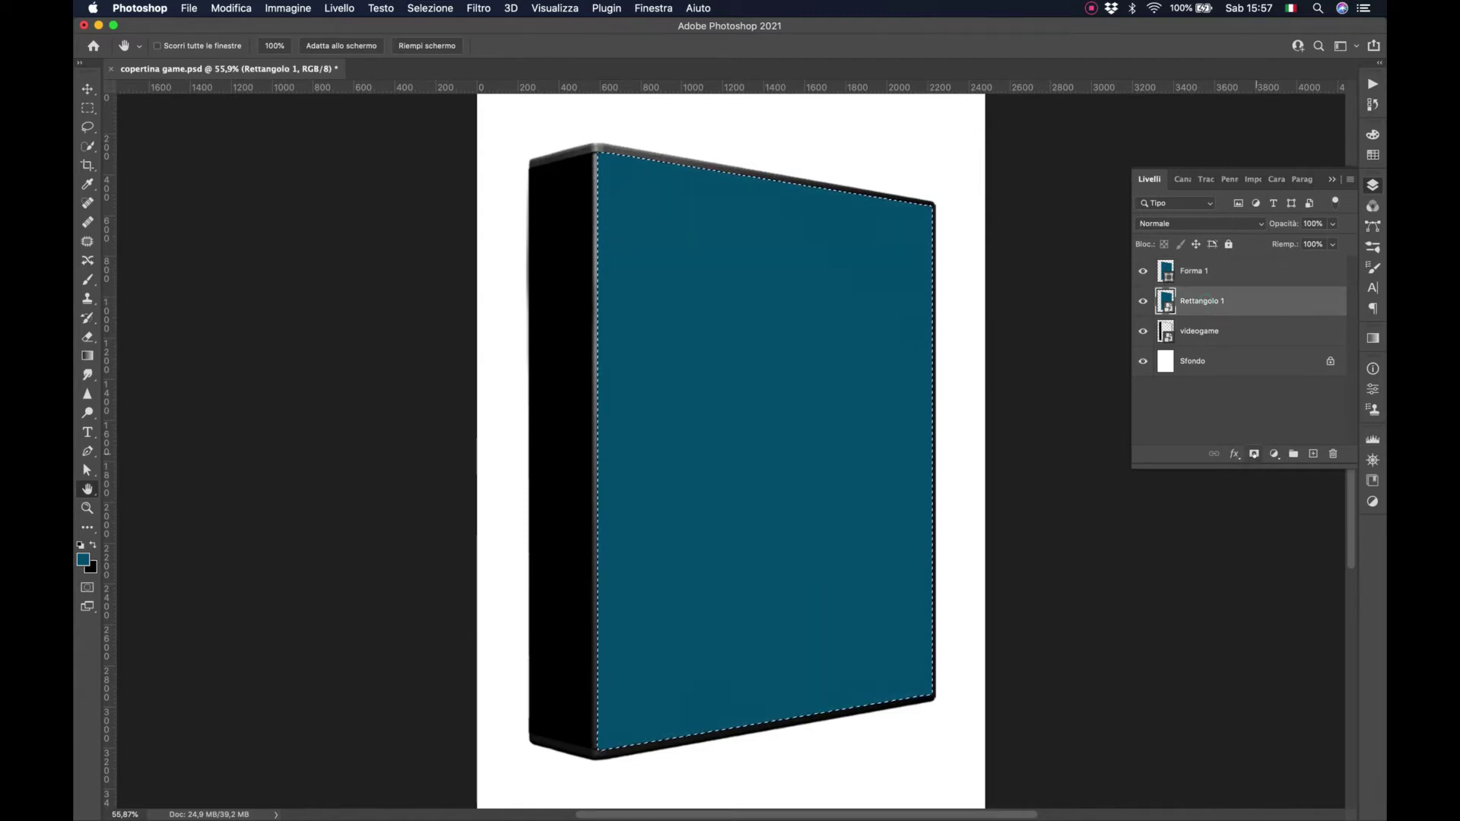
left_click(1254, 454)
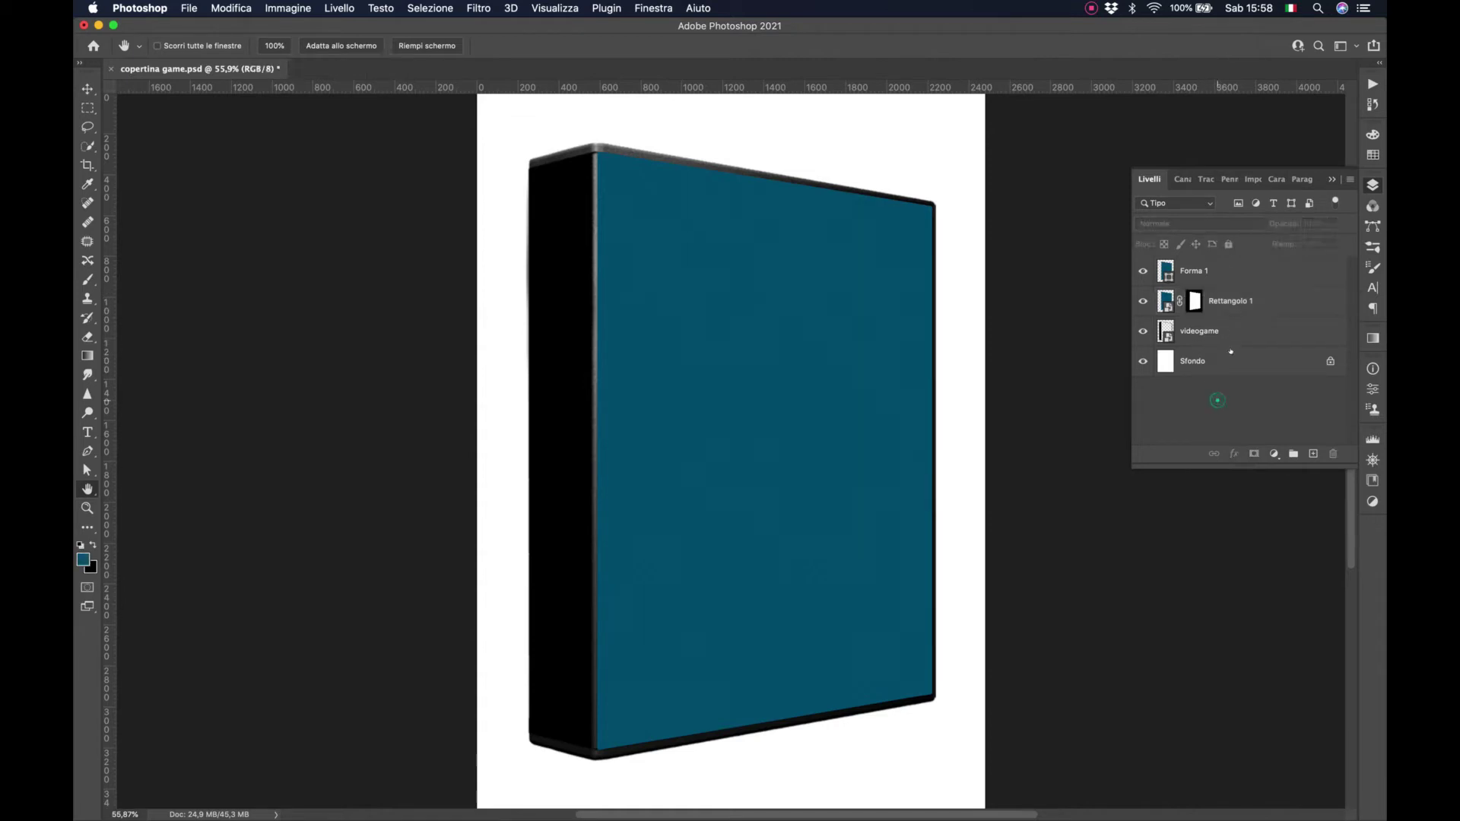
left_click(1240, 270)
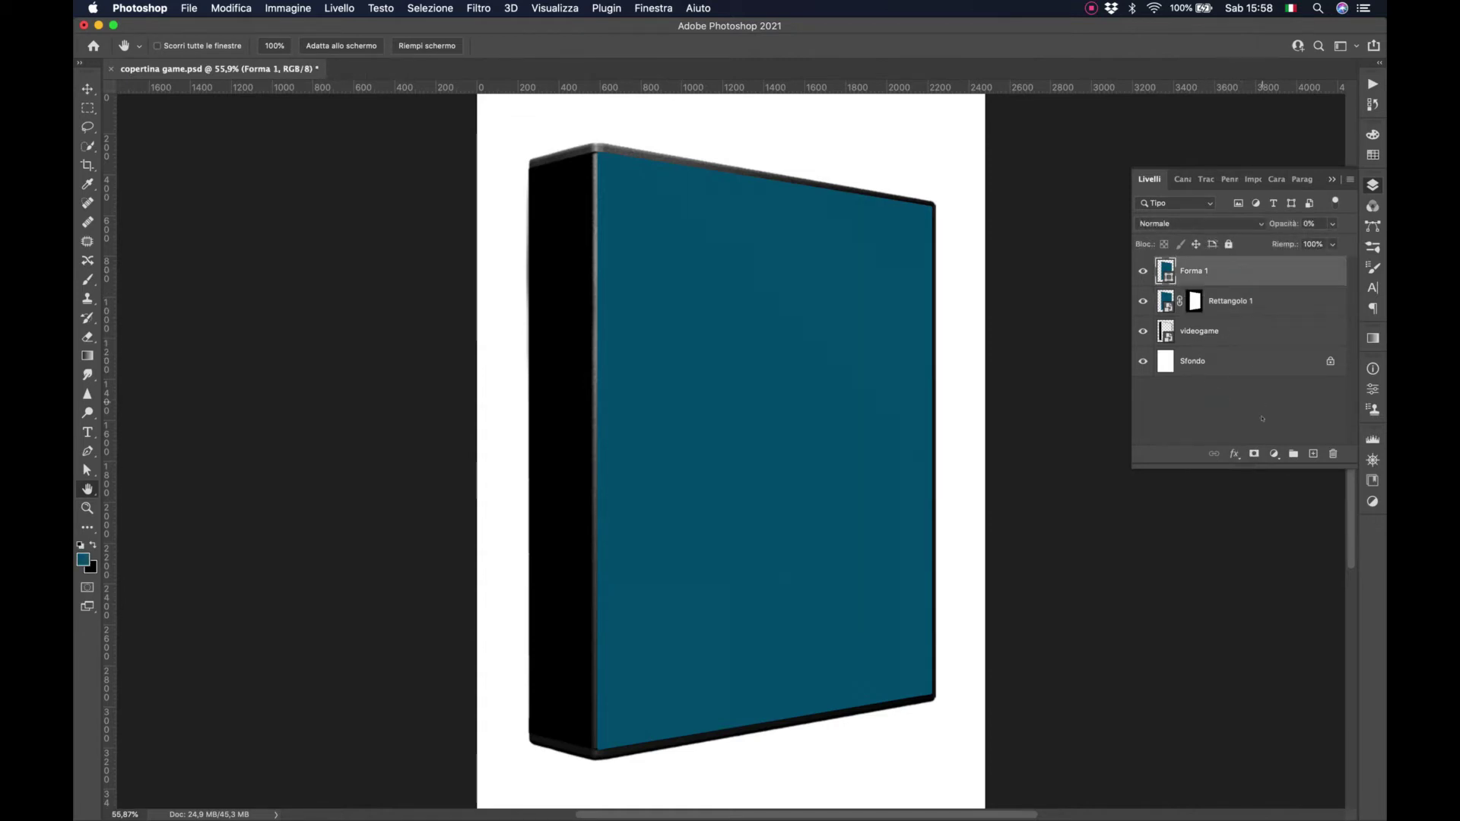
key("p")
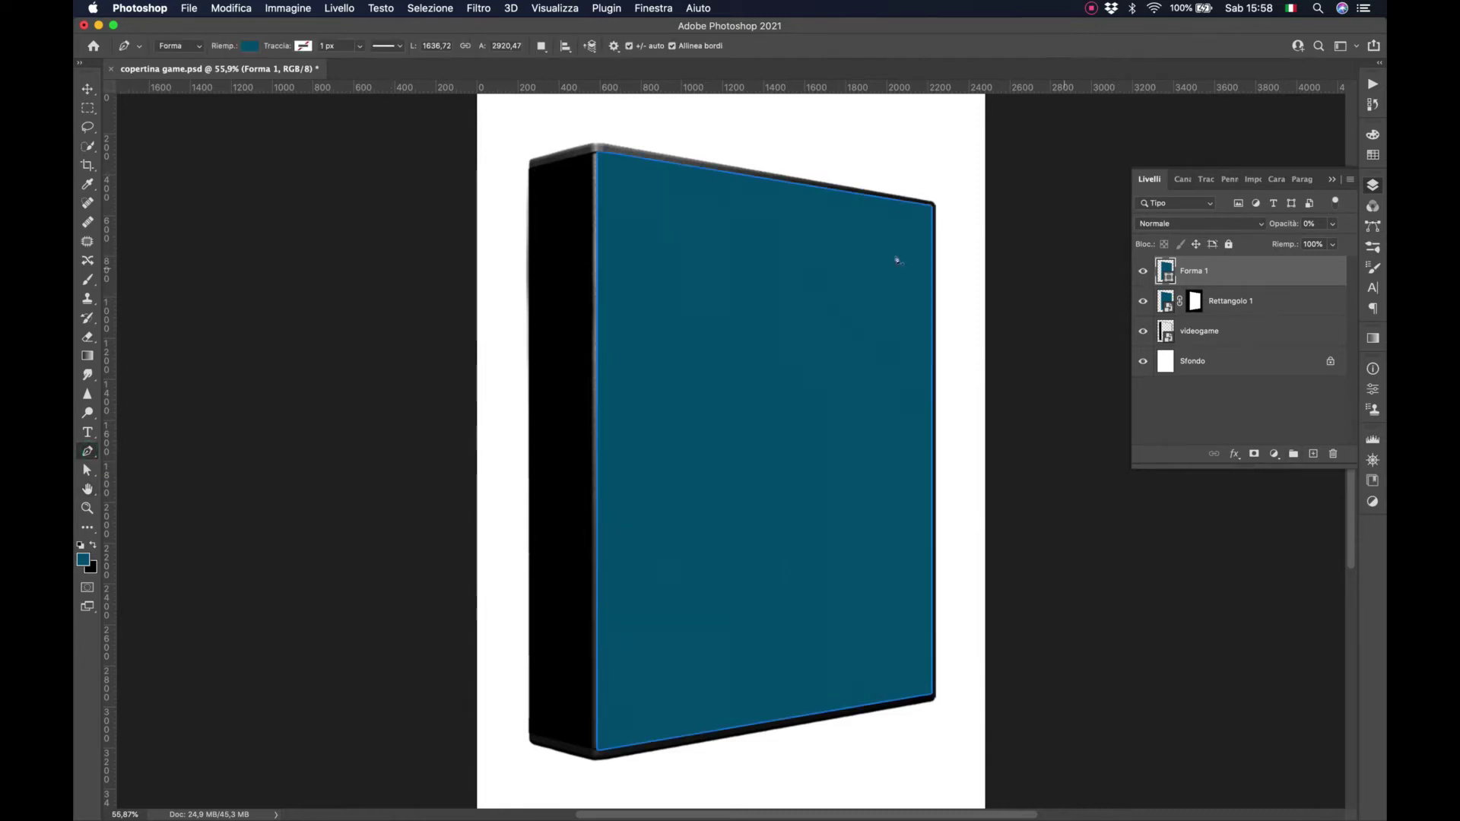
- Trace the spine's four corners as a new shape layer, Forma 2
left_click(529, 170)
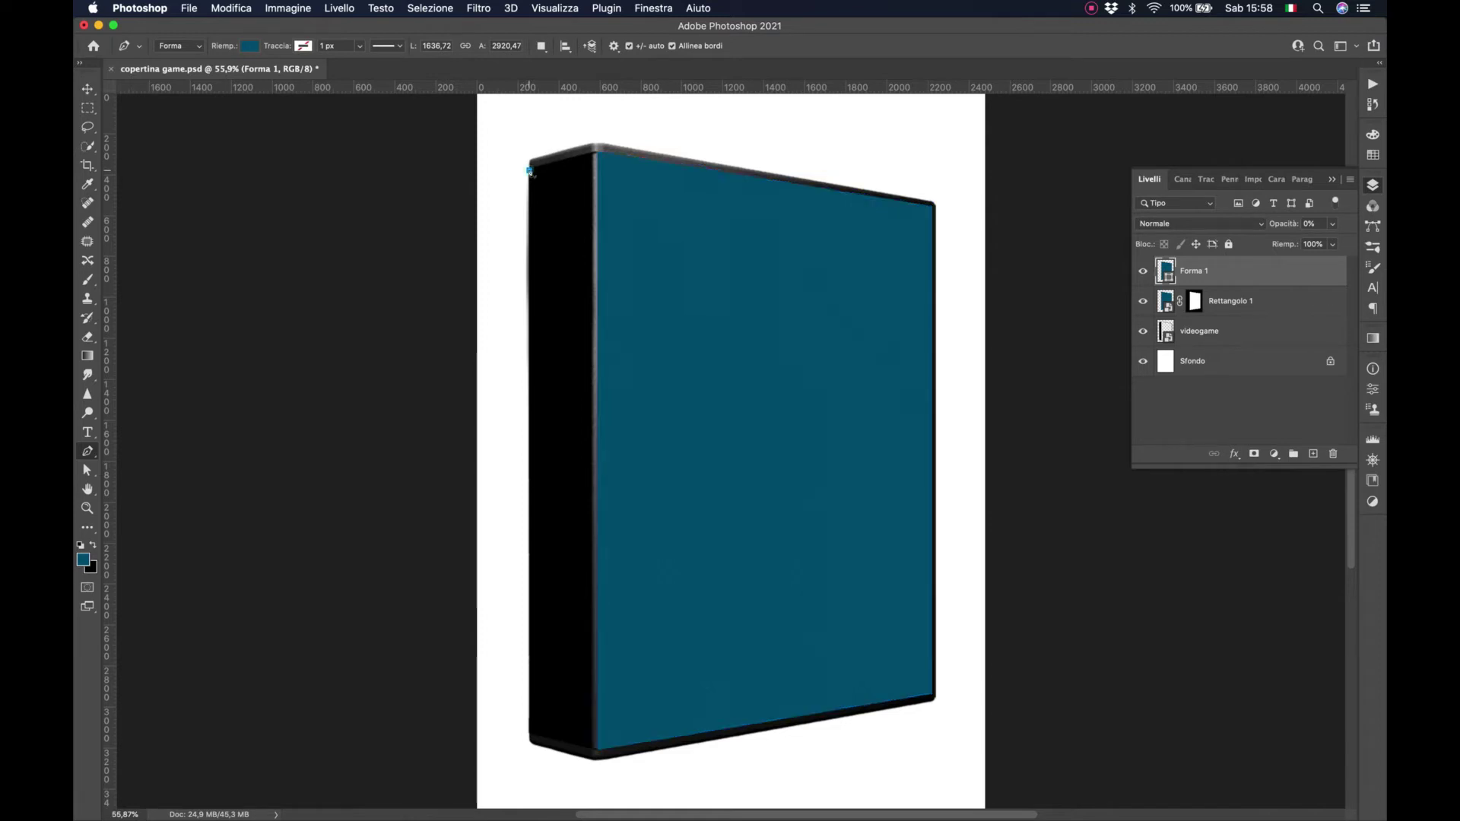
left_click(592, 158)
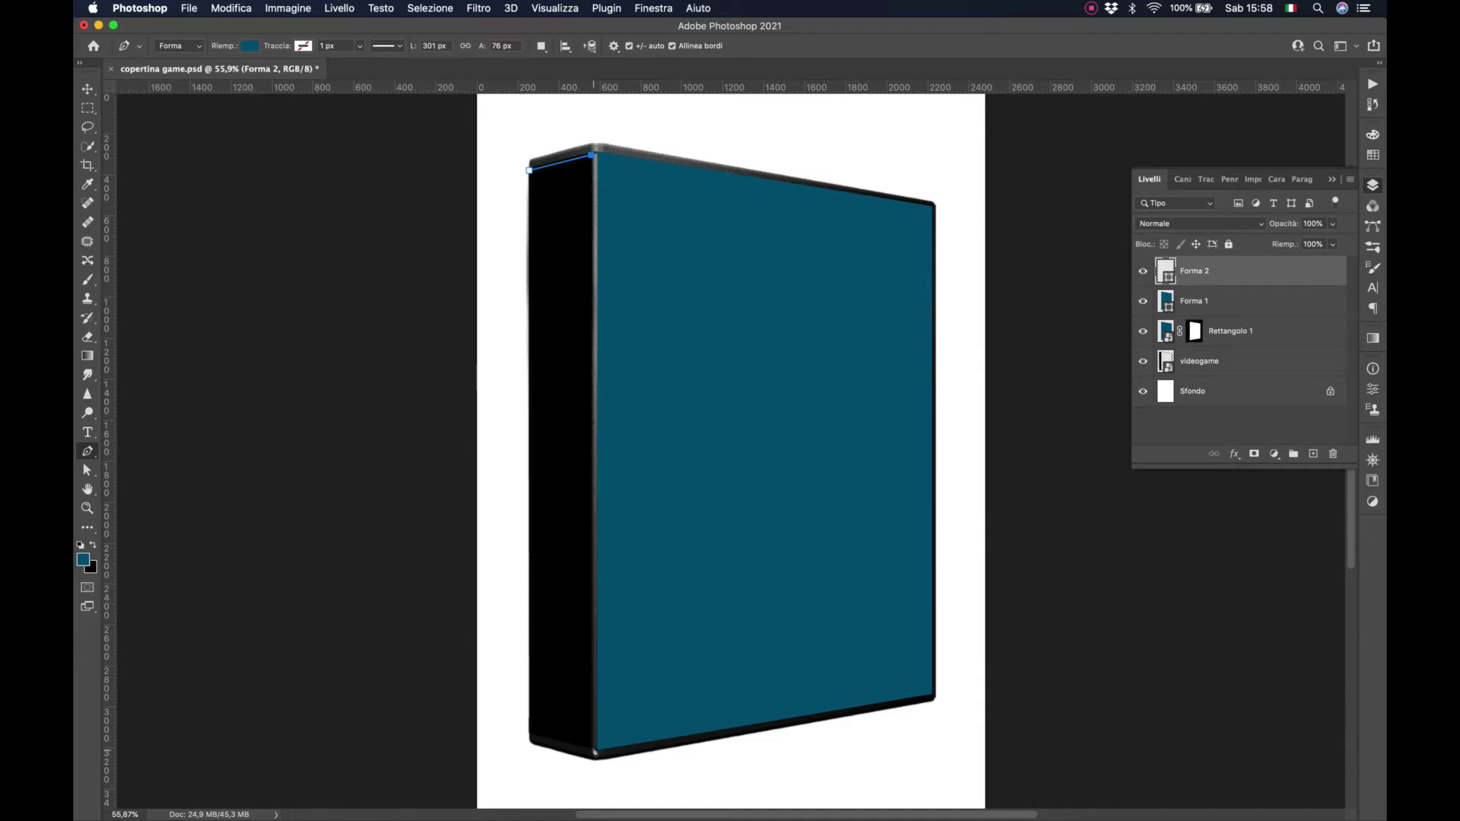
left_click(594, 750)
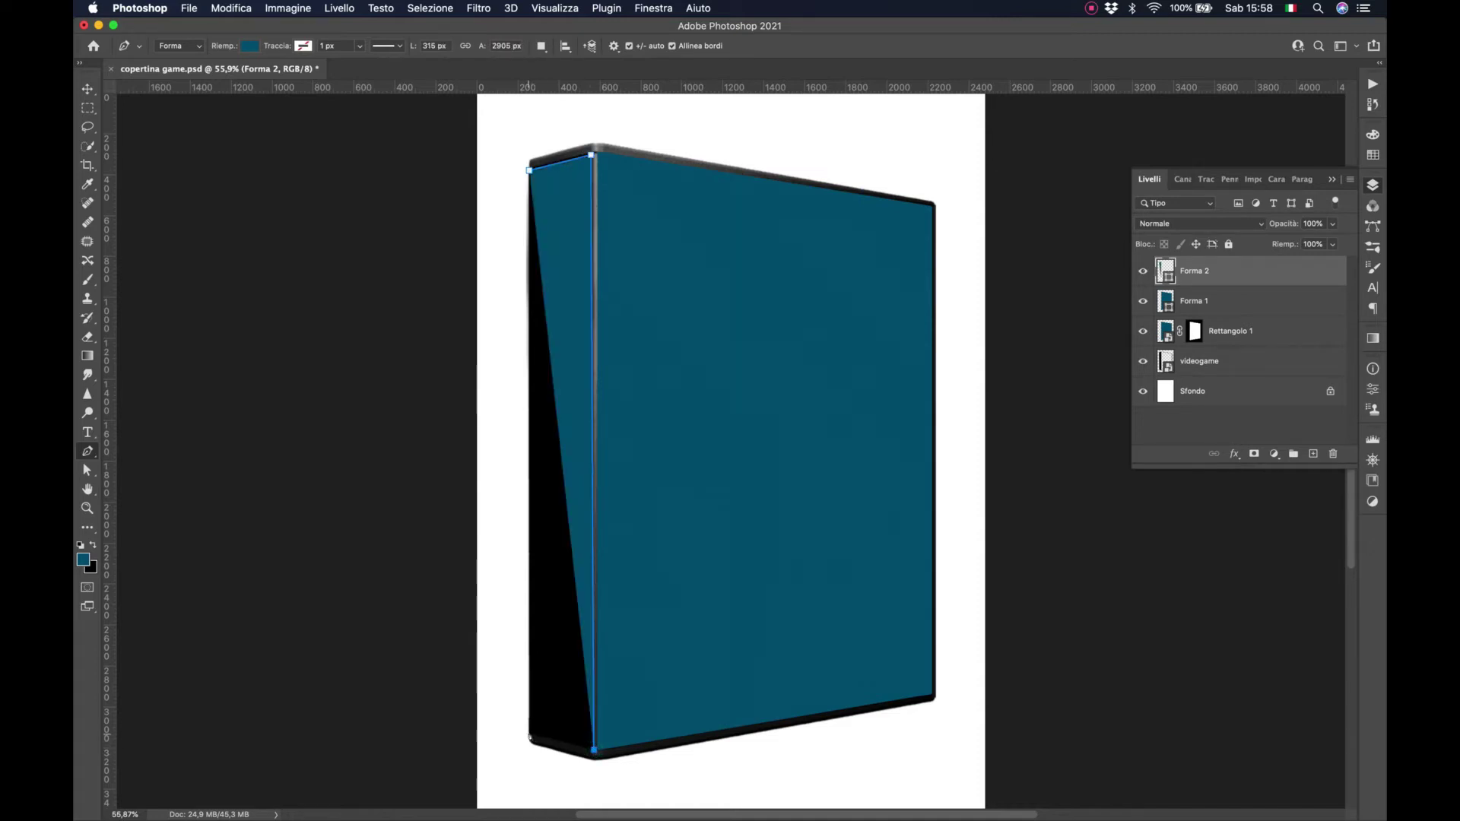
left_click(530, 736)
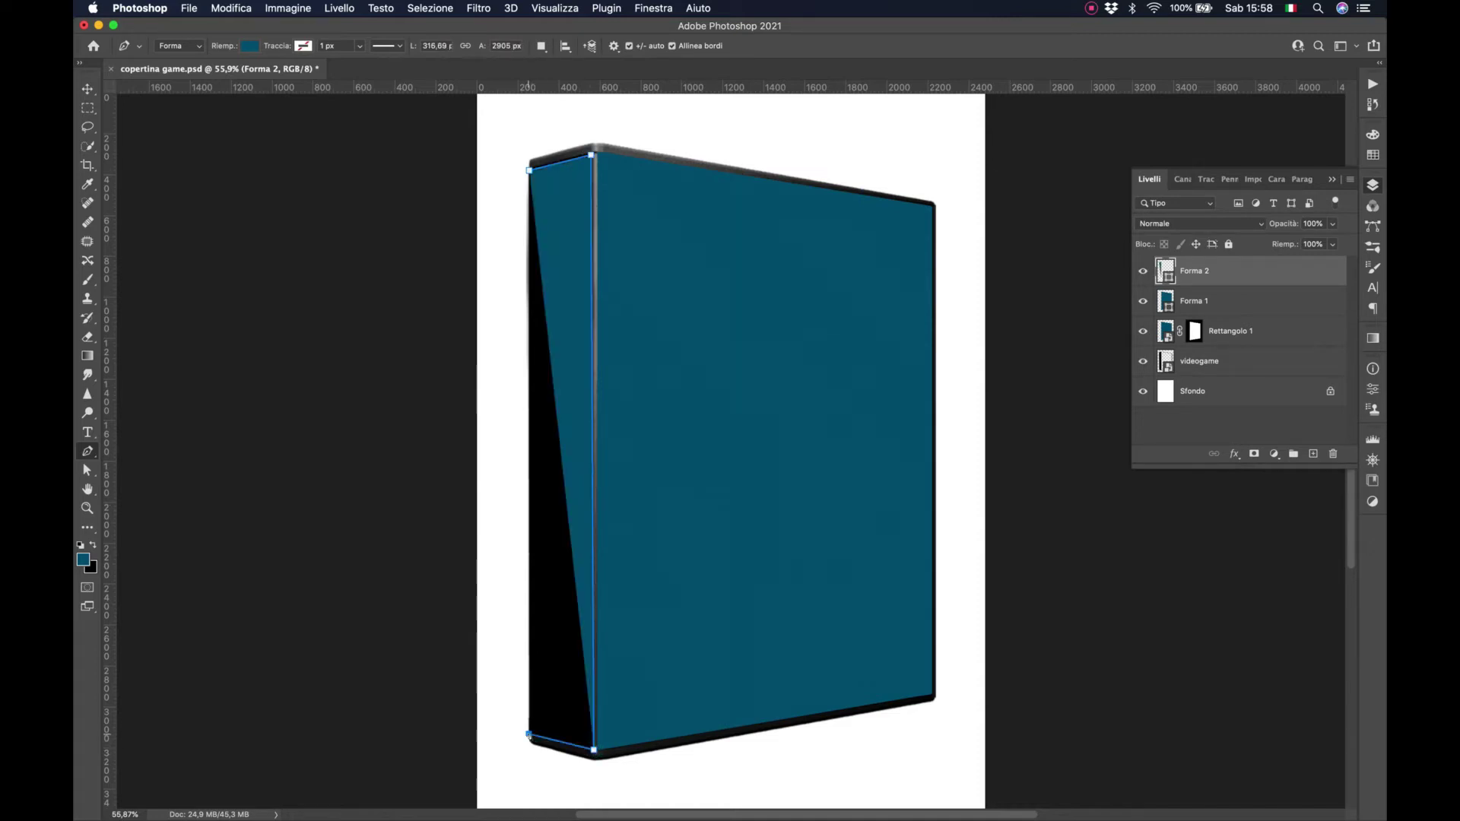
left_click(530, 171)
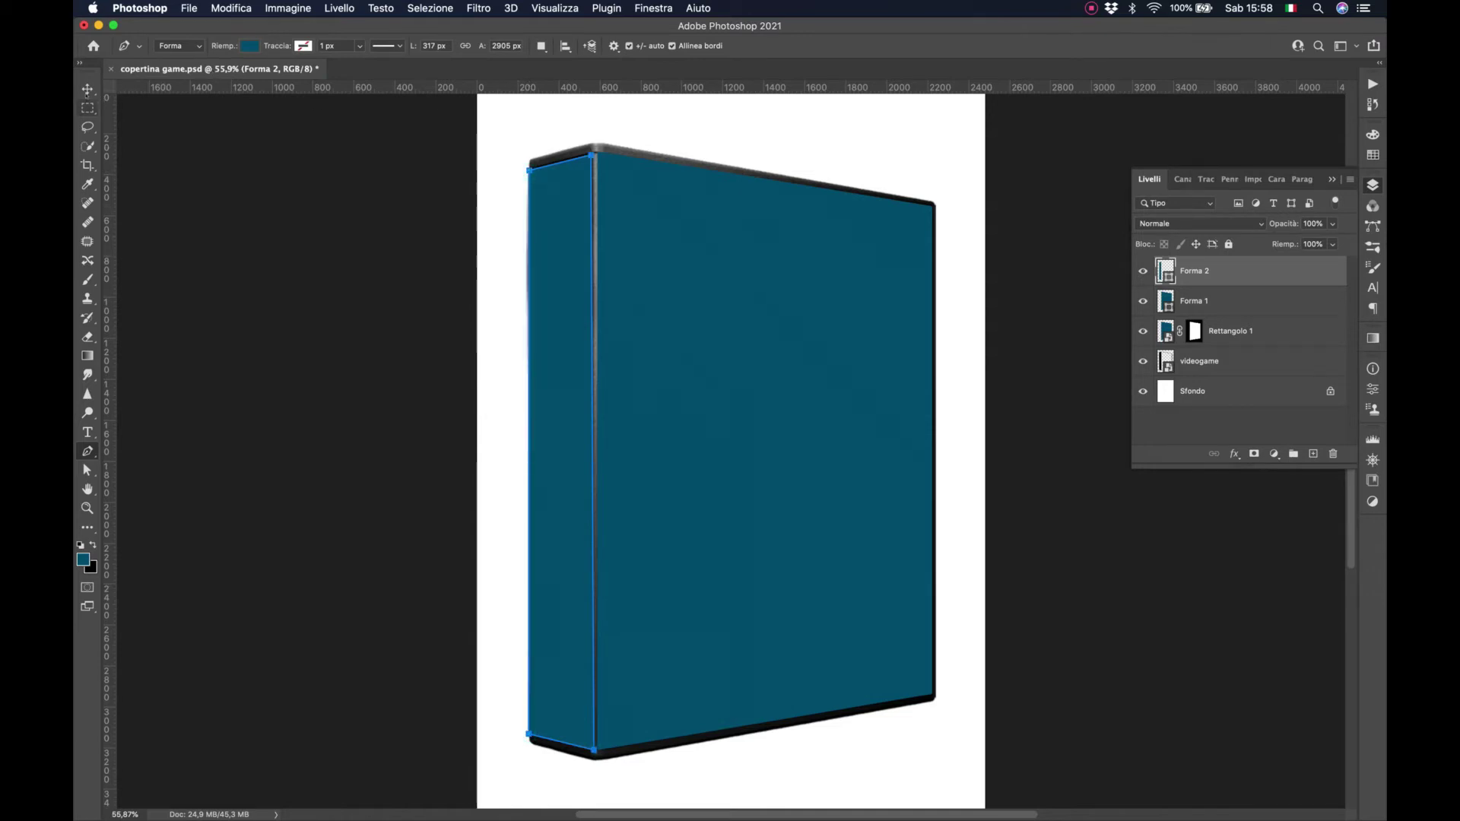
left_click(87, 89)
left_click(235, 183)
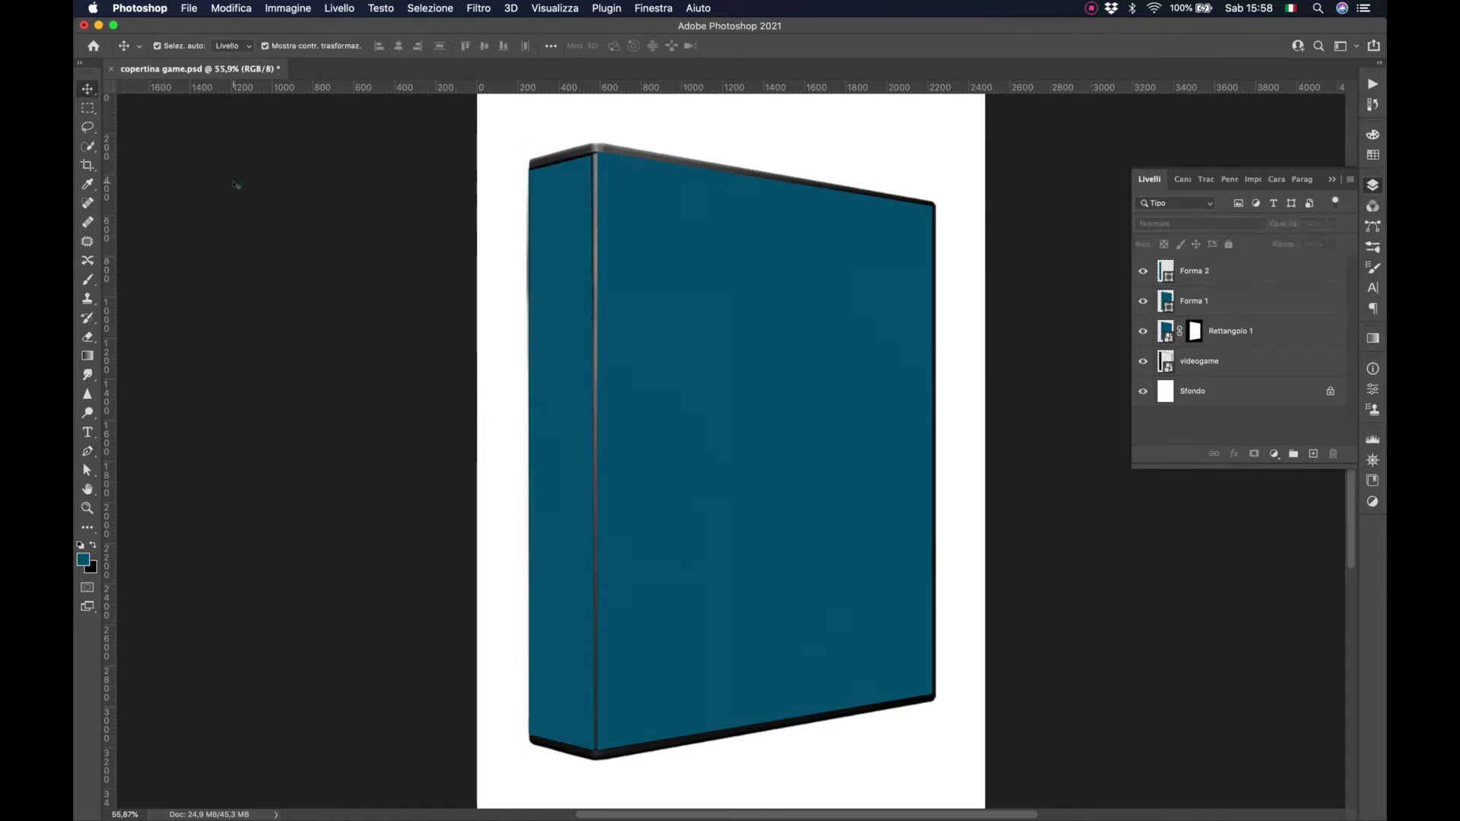
- Add an empty Livello 1 below Forma 2 and set Forma 2's opacity to 0%
left_click(1276, 271)
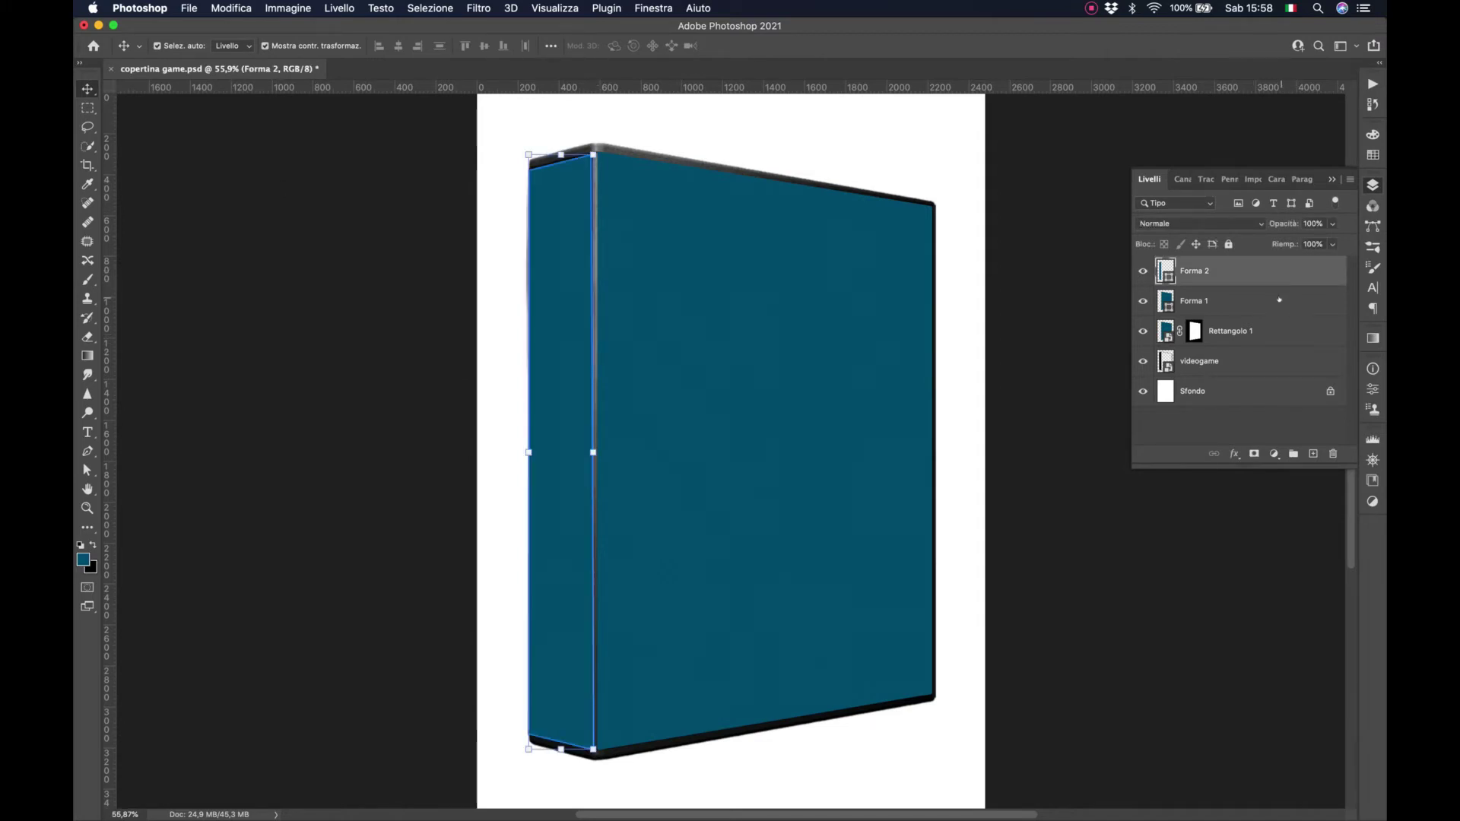
left_click(1279, 301)
key("alt+shift+super+n")
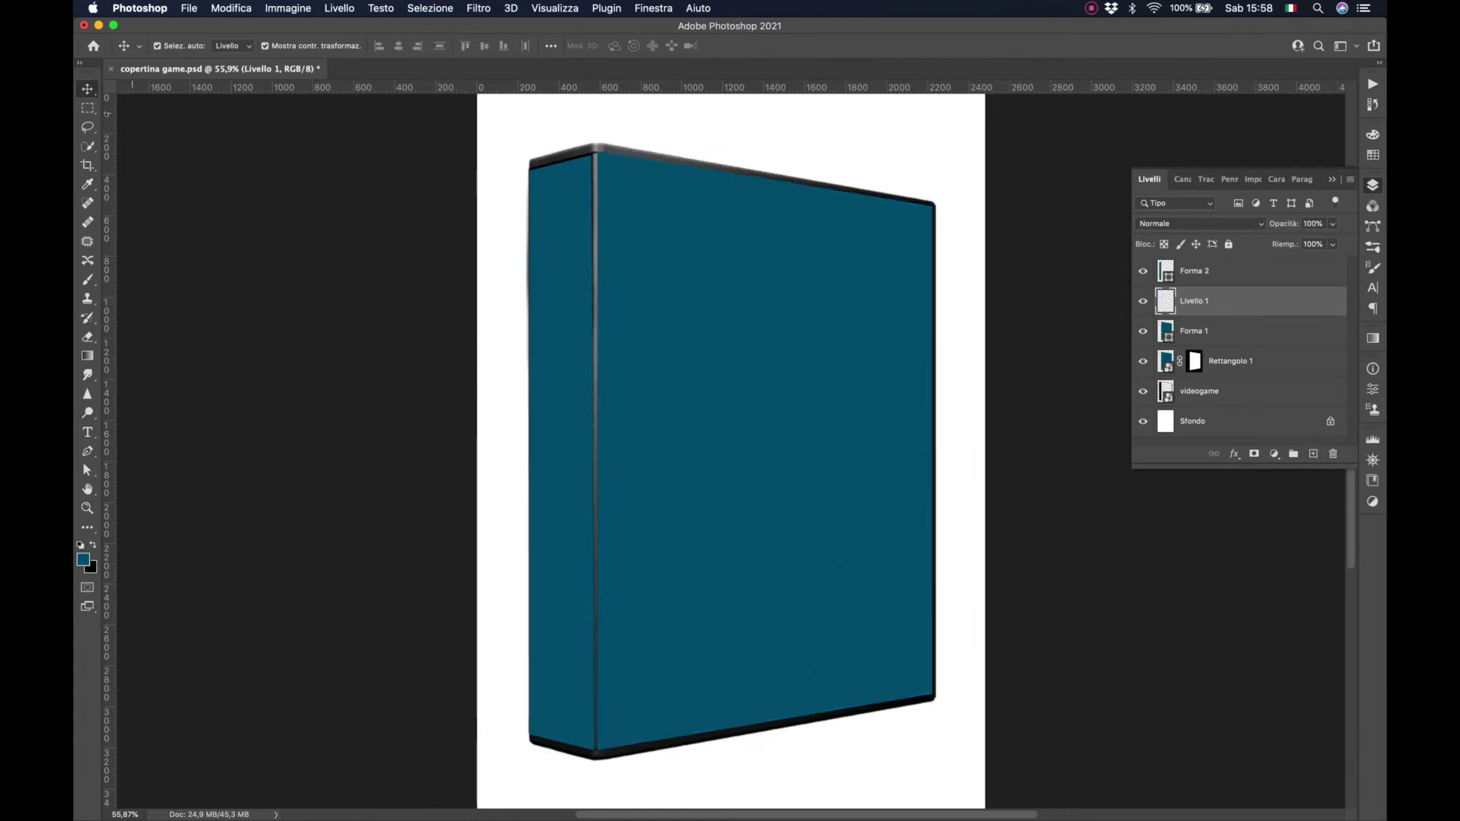
key("m")
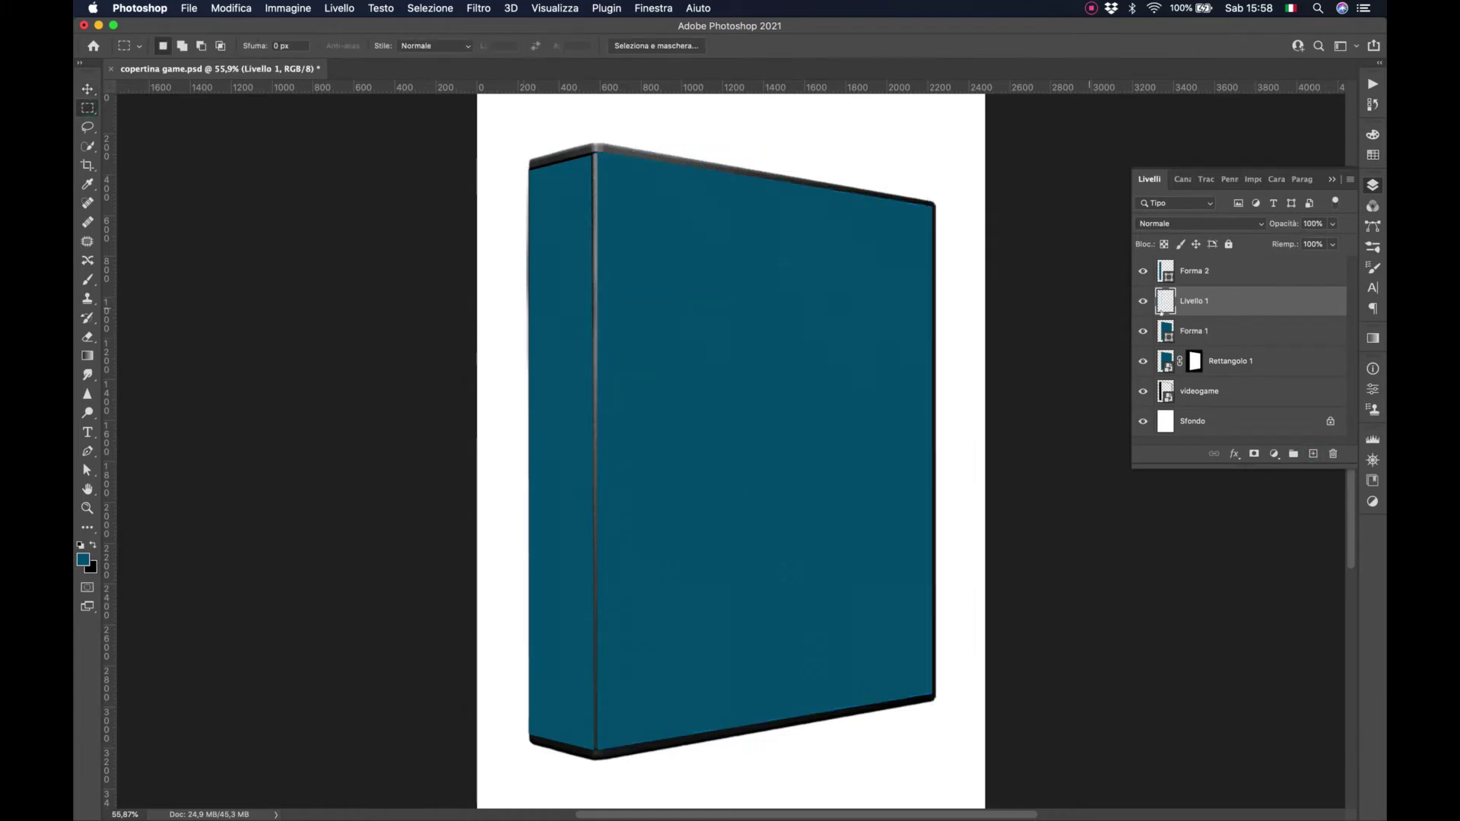
left_click(1245, 272)
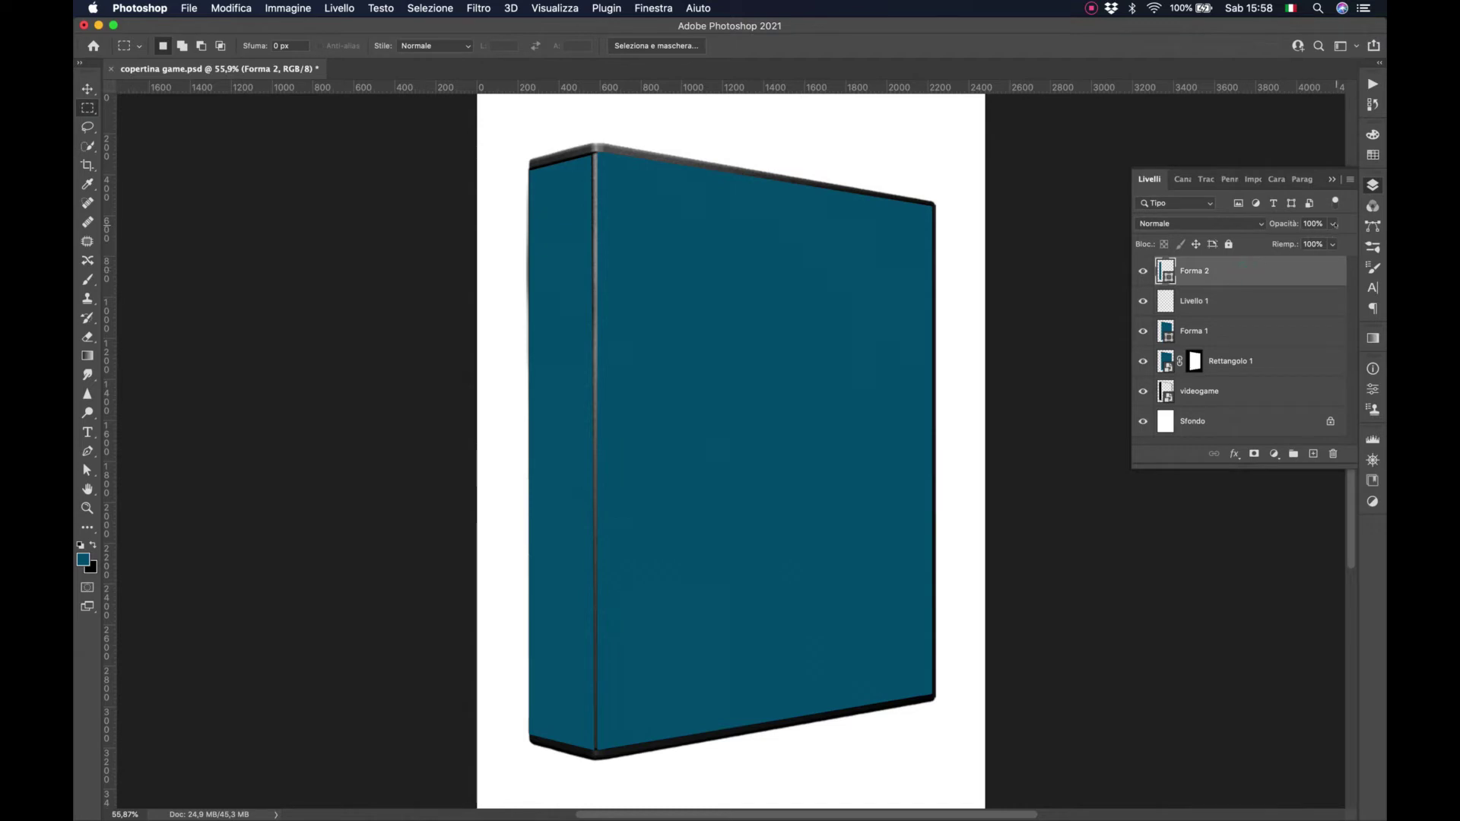
left_click(1334, 224)
left_click_drag(1310, 241, 1245, 242)
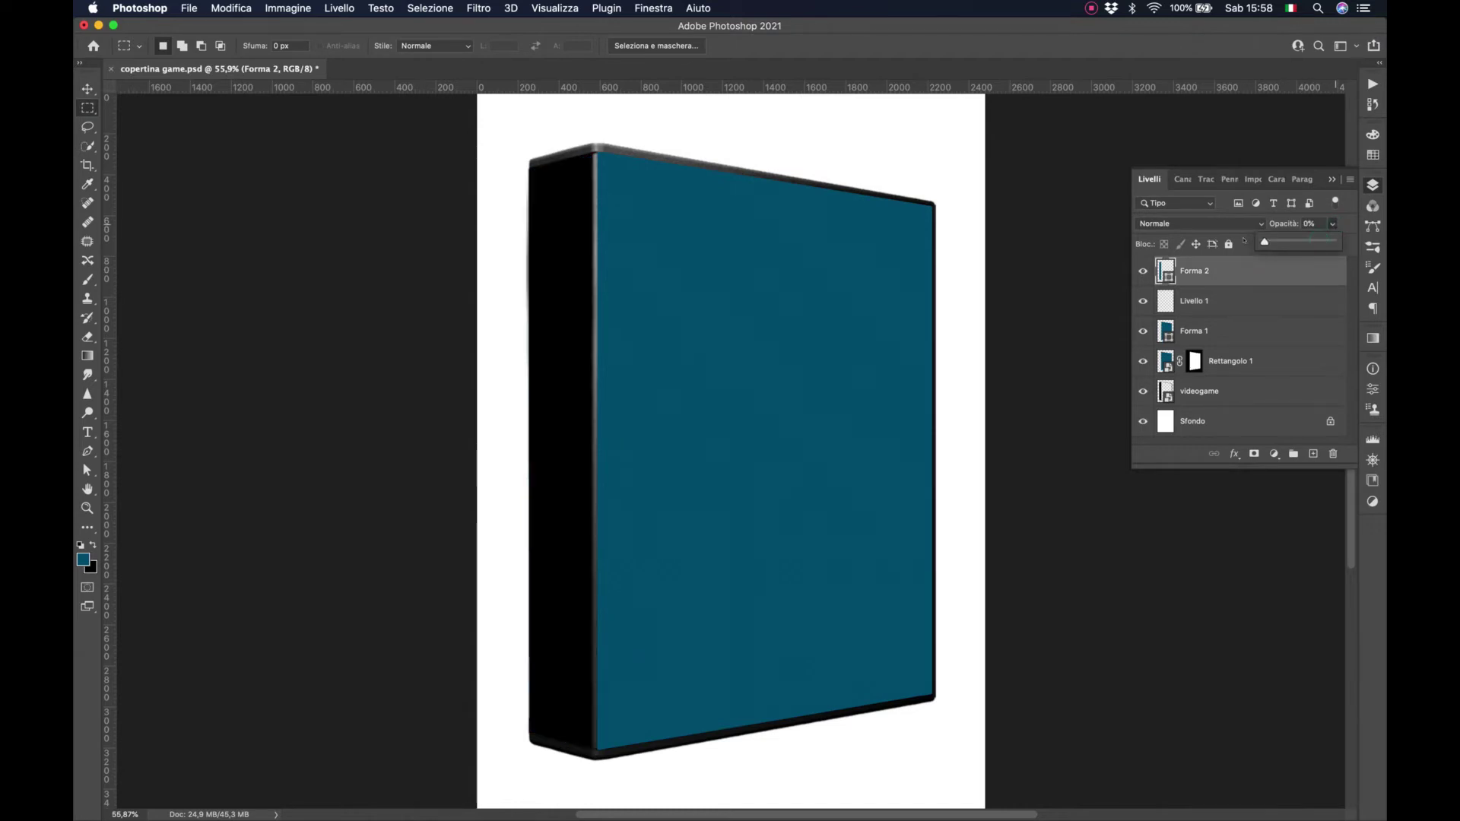
left_click(1239, 304)
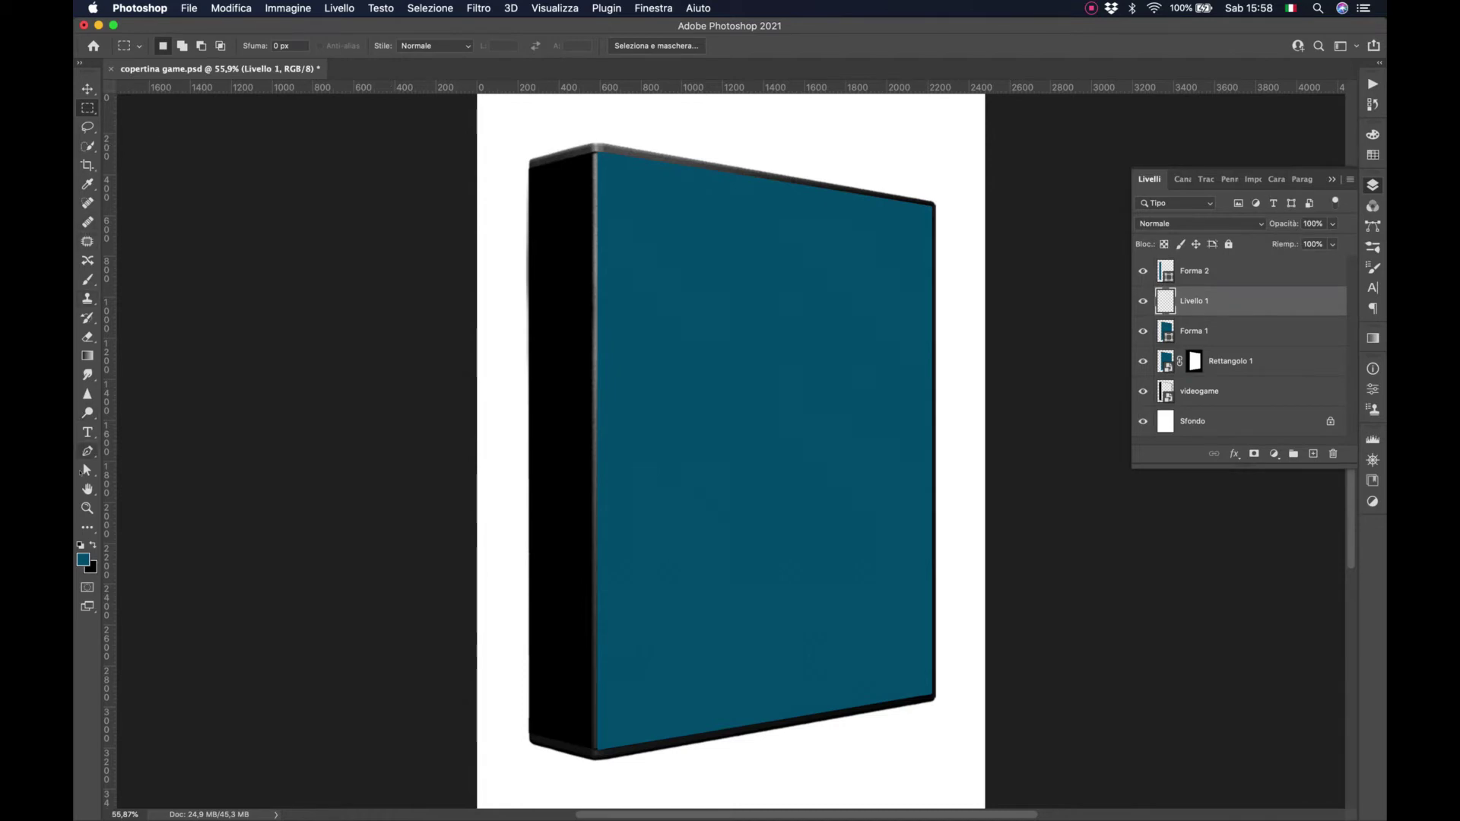
- Draw Rettangolo 2, a 456 × 3014 px teal rectangle over the spine, at 50% opacity
key("u")
left_click(88, 528)
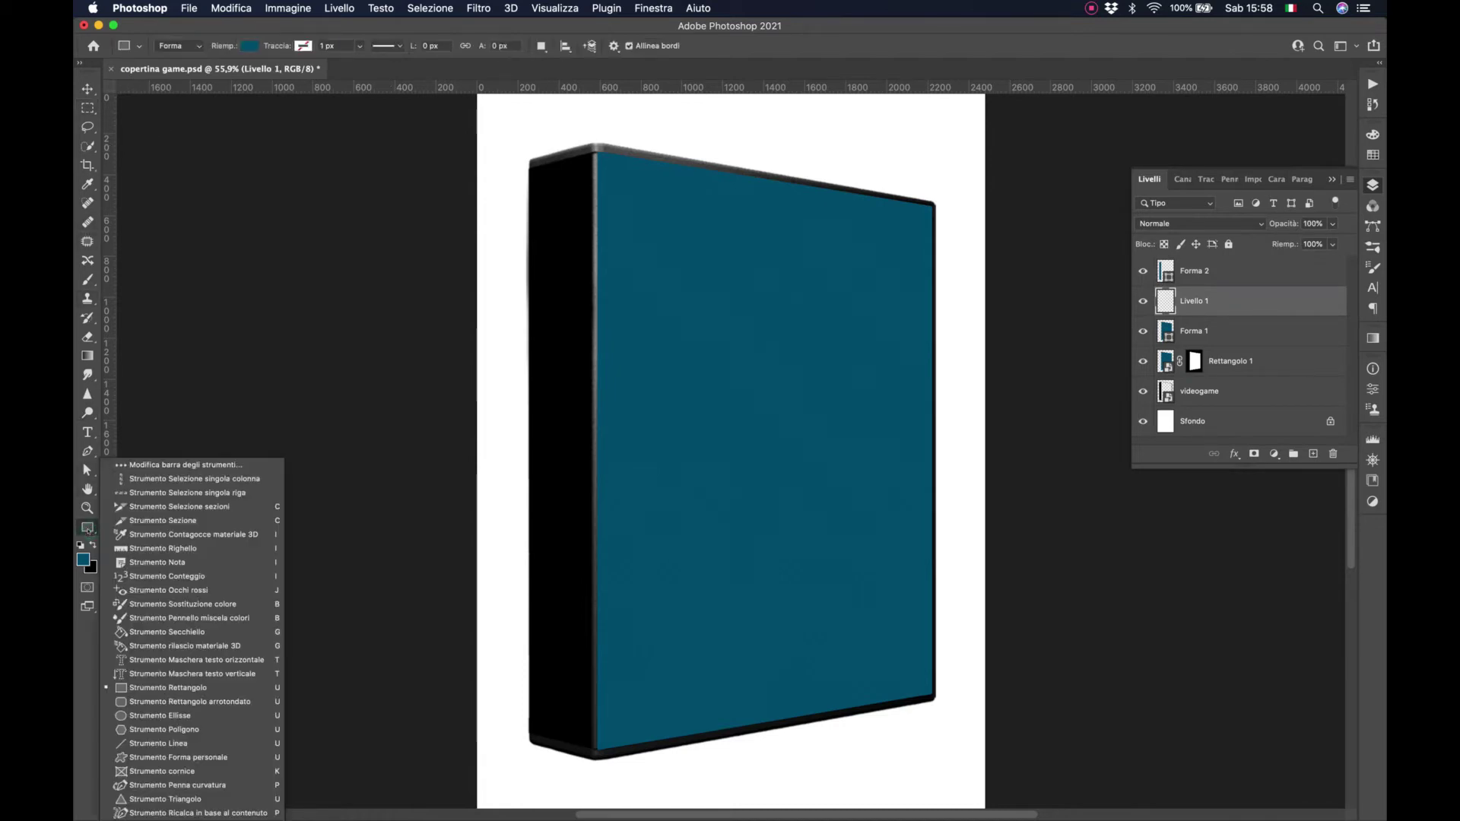
left_click(168, 687)
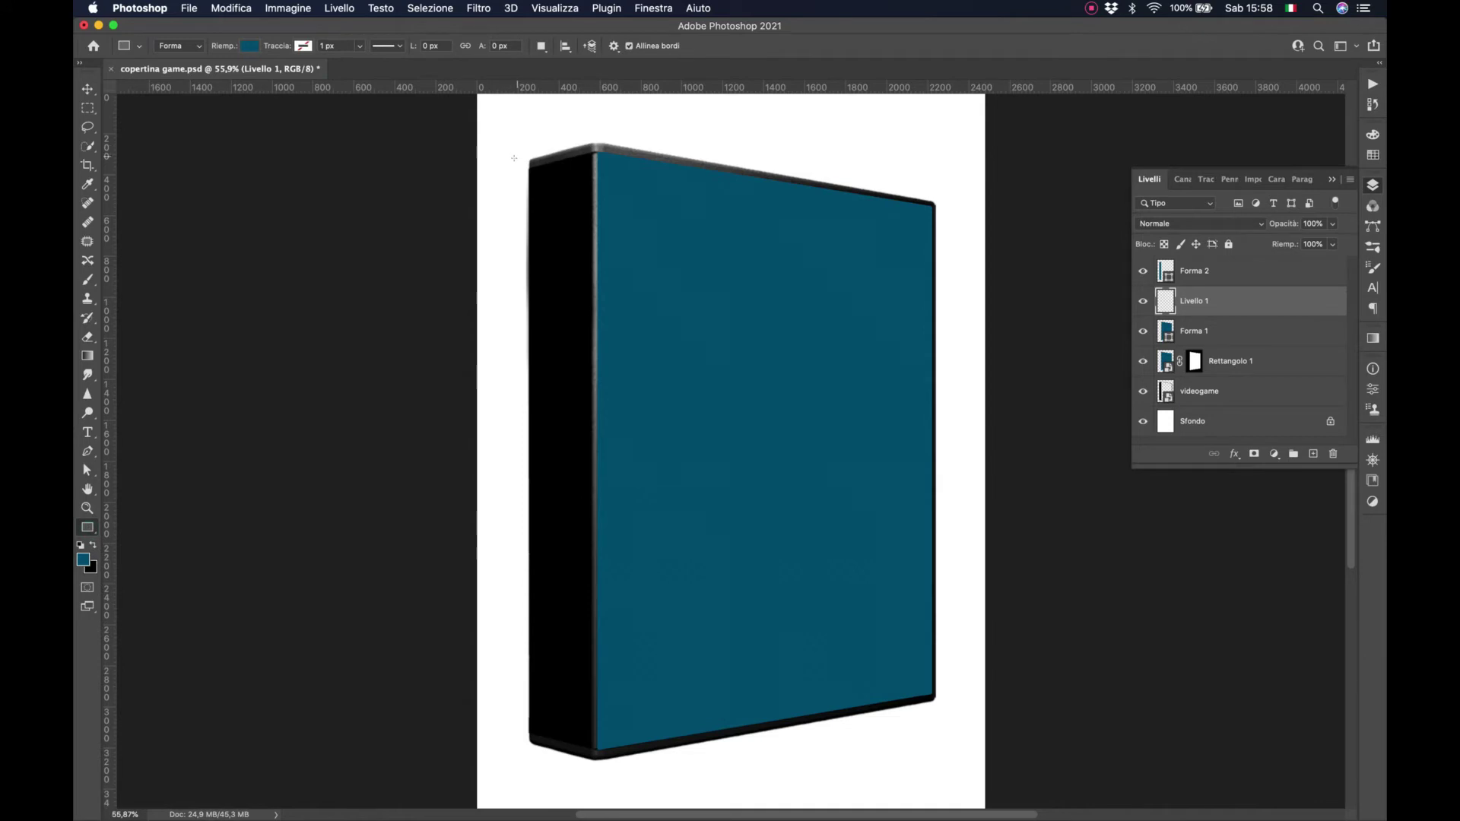
left_click_drag(517, 163, 612, 740)
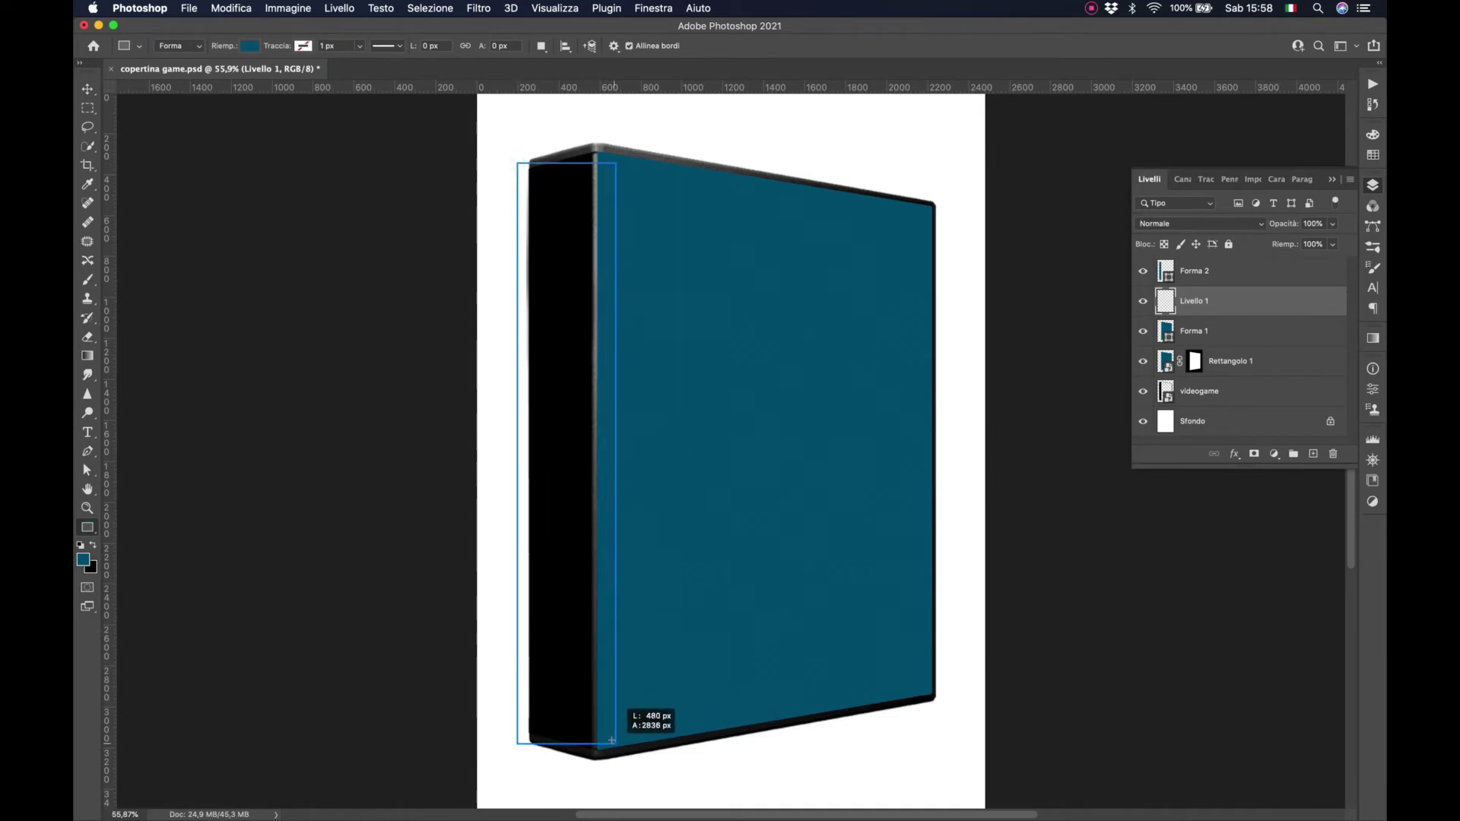
left_click_drag(612, 740, 612, 762)
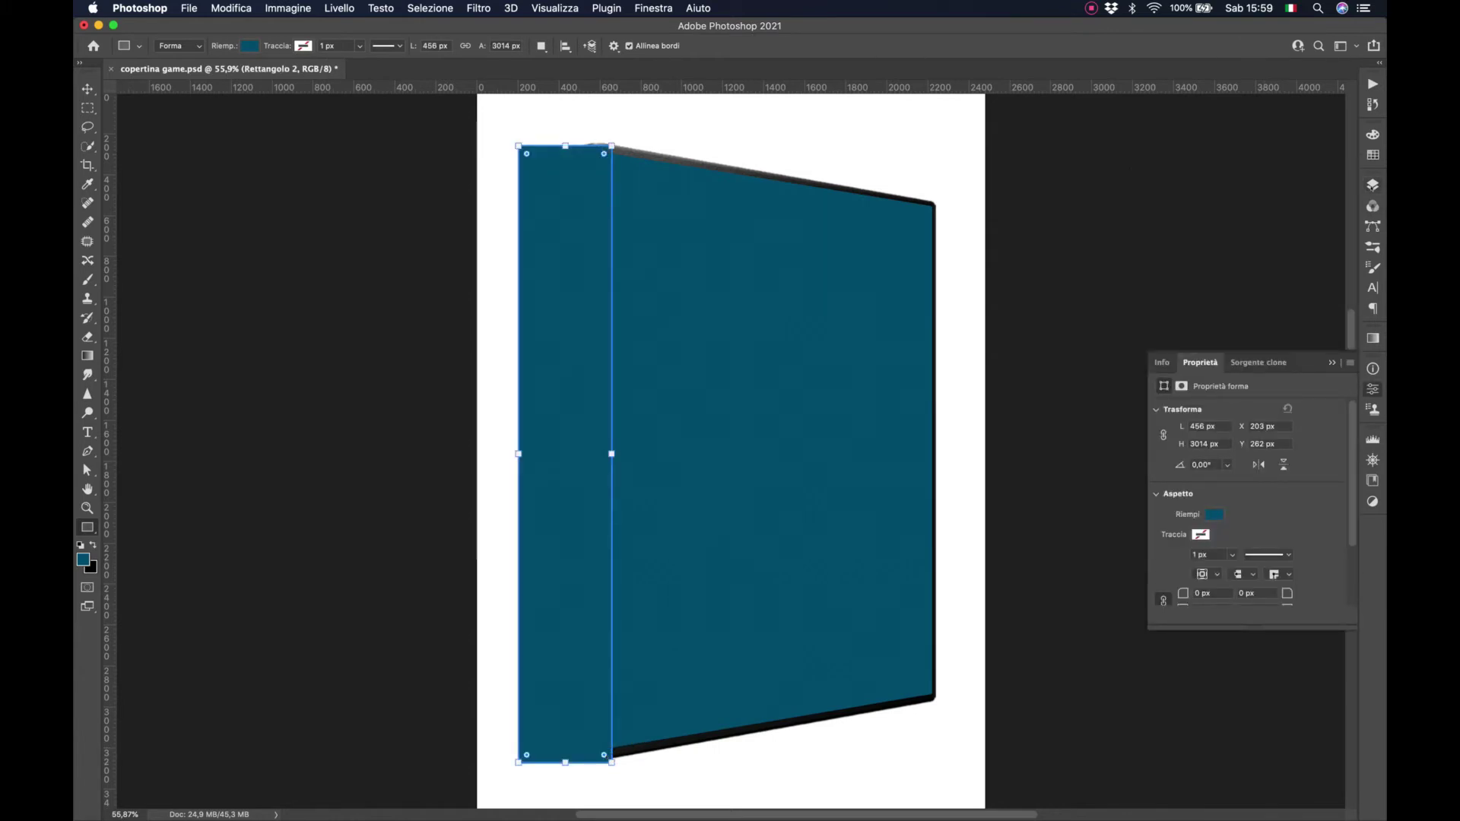
left_click(1373, 186)
left_click(1332, 224)
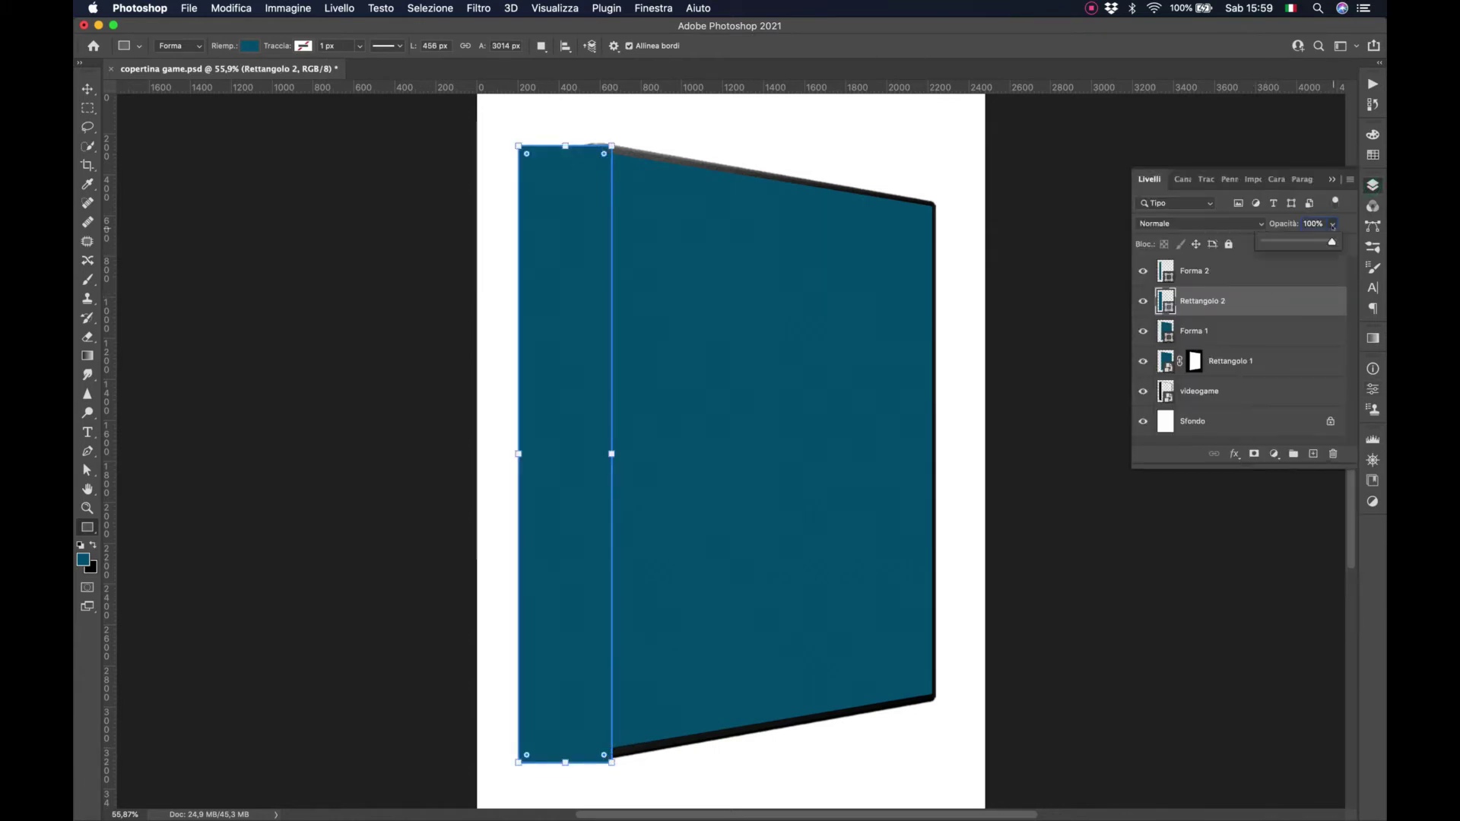
left_click_drag(1332, 242, 1298, 242)
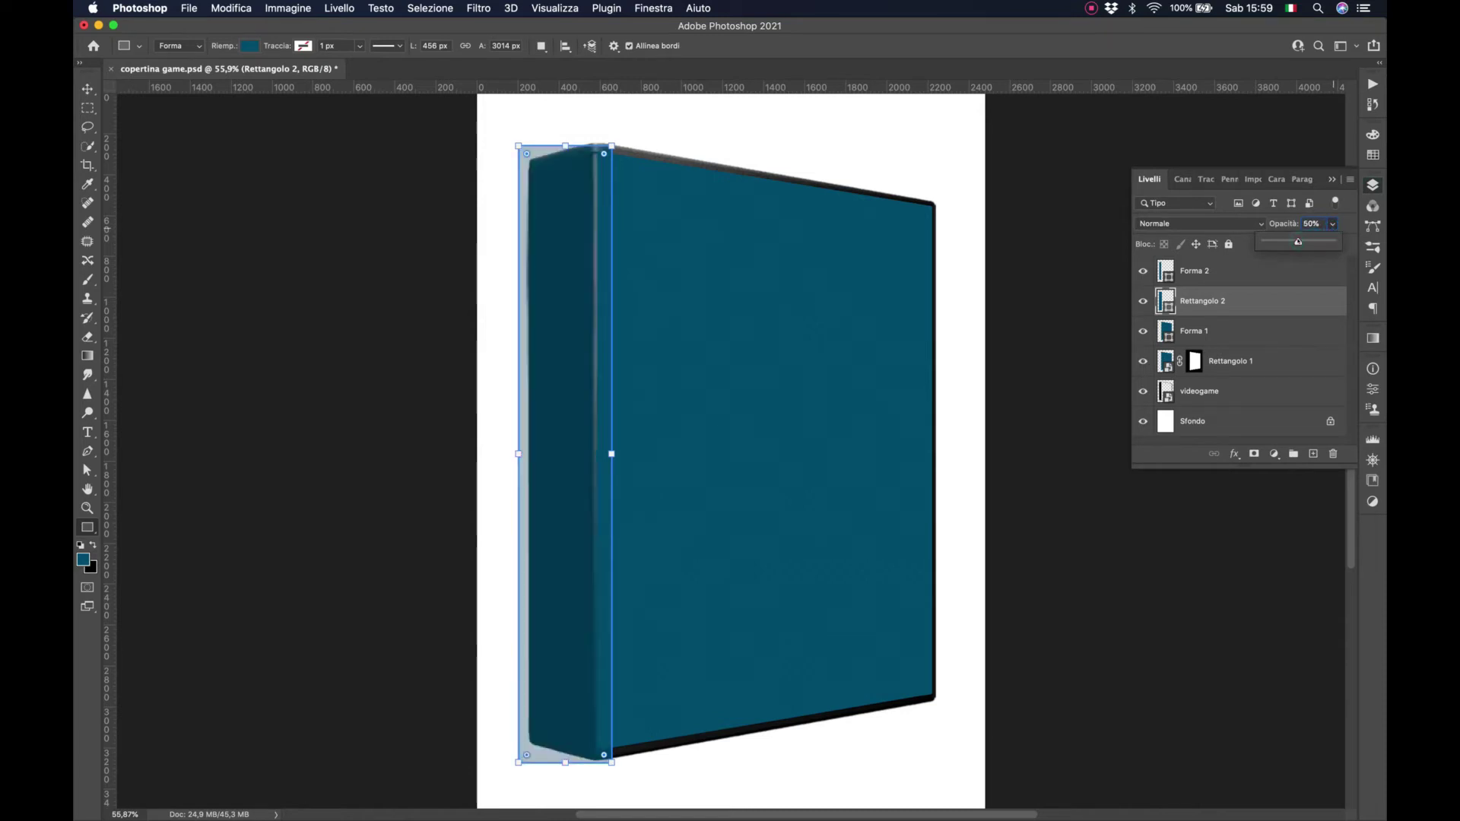
key("a")
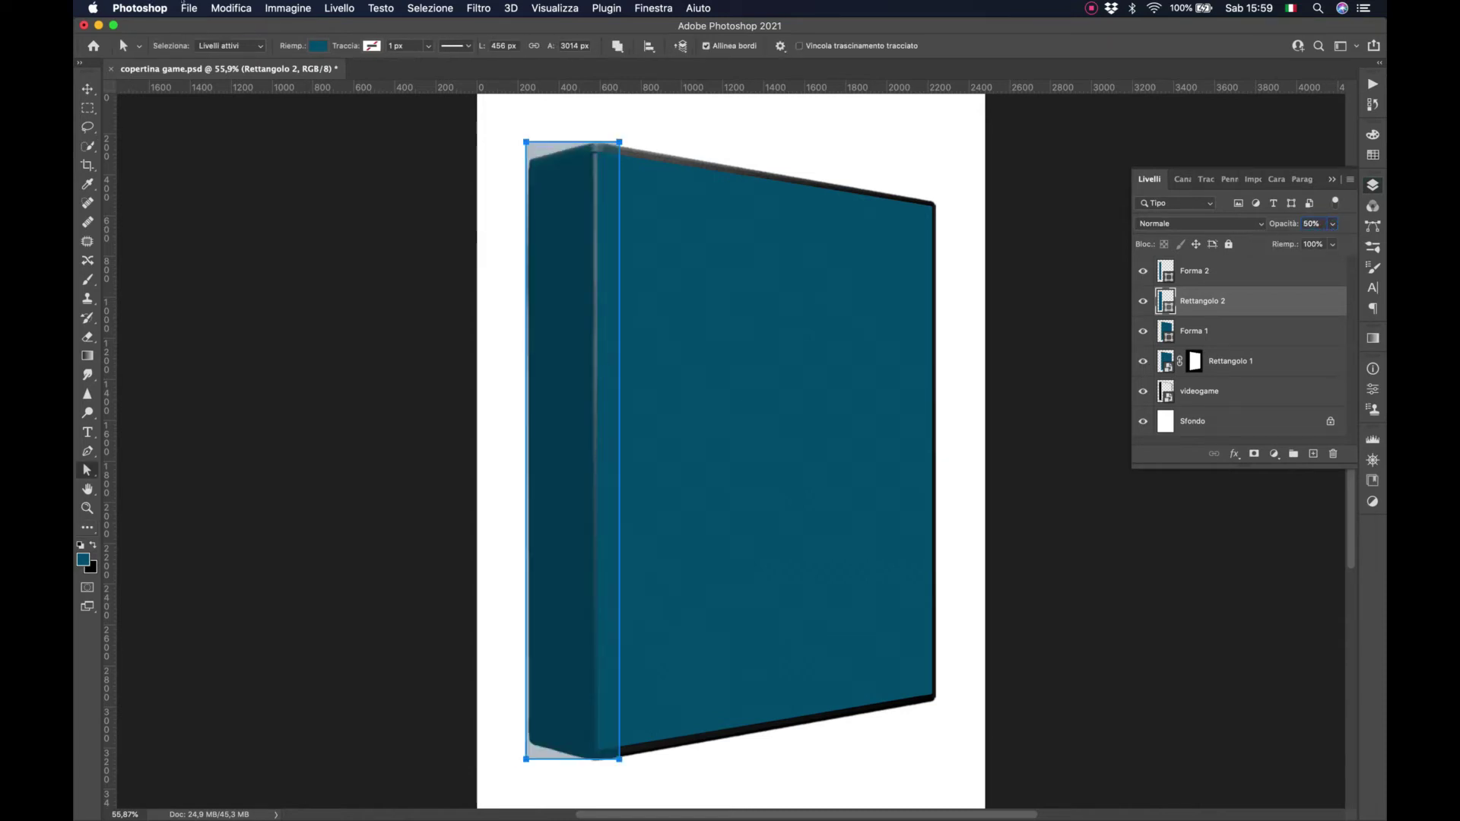
left_click(231, 8)
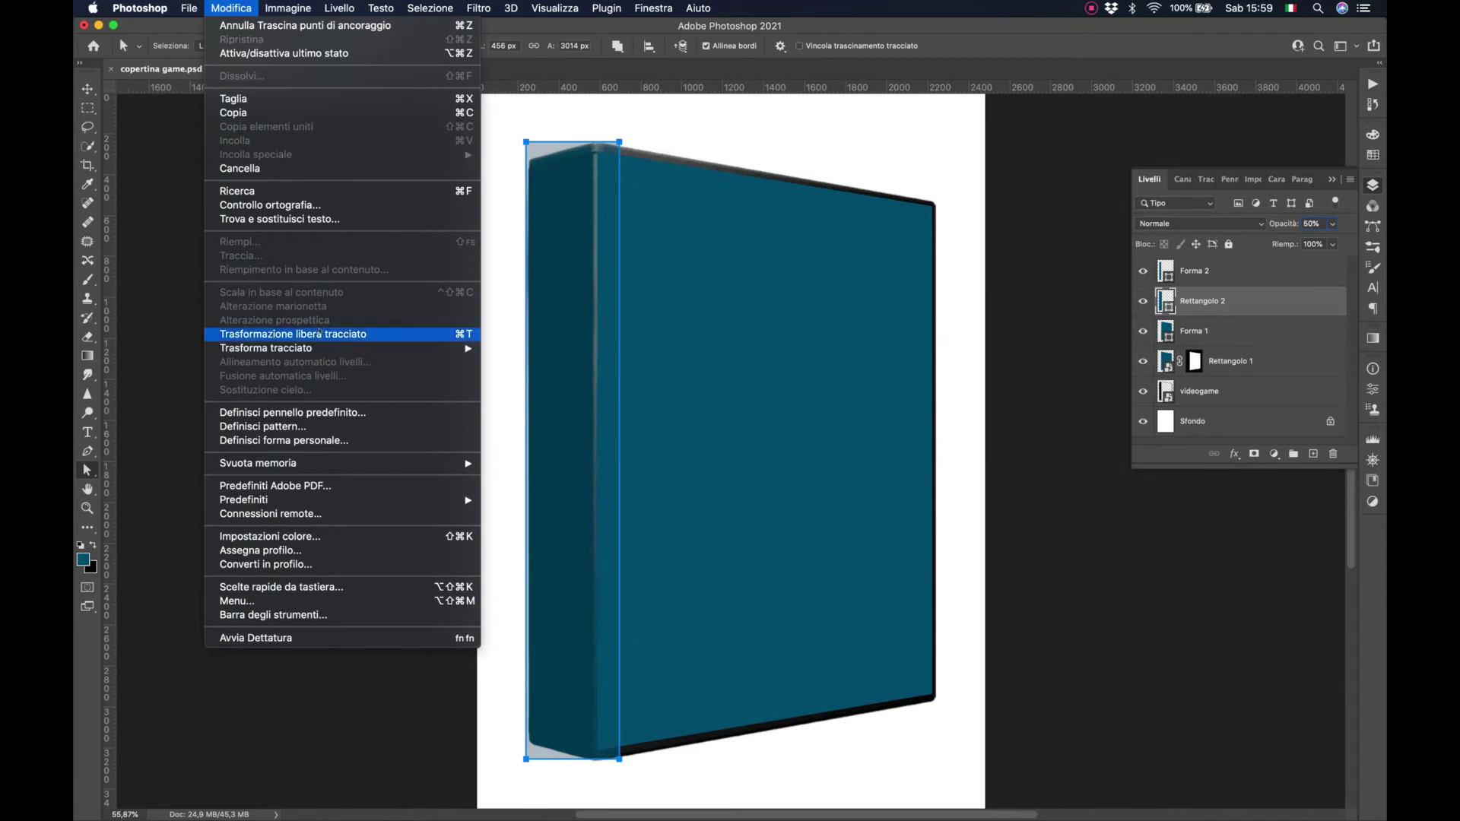
mouse_move(266, 348)
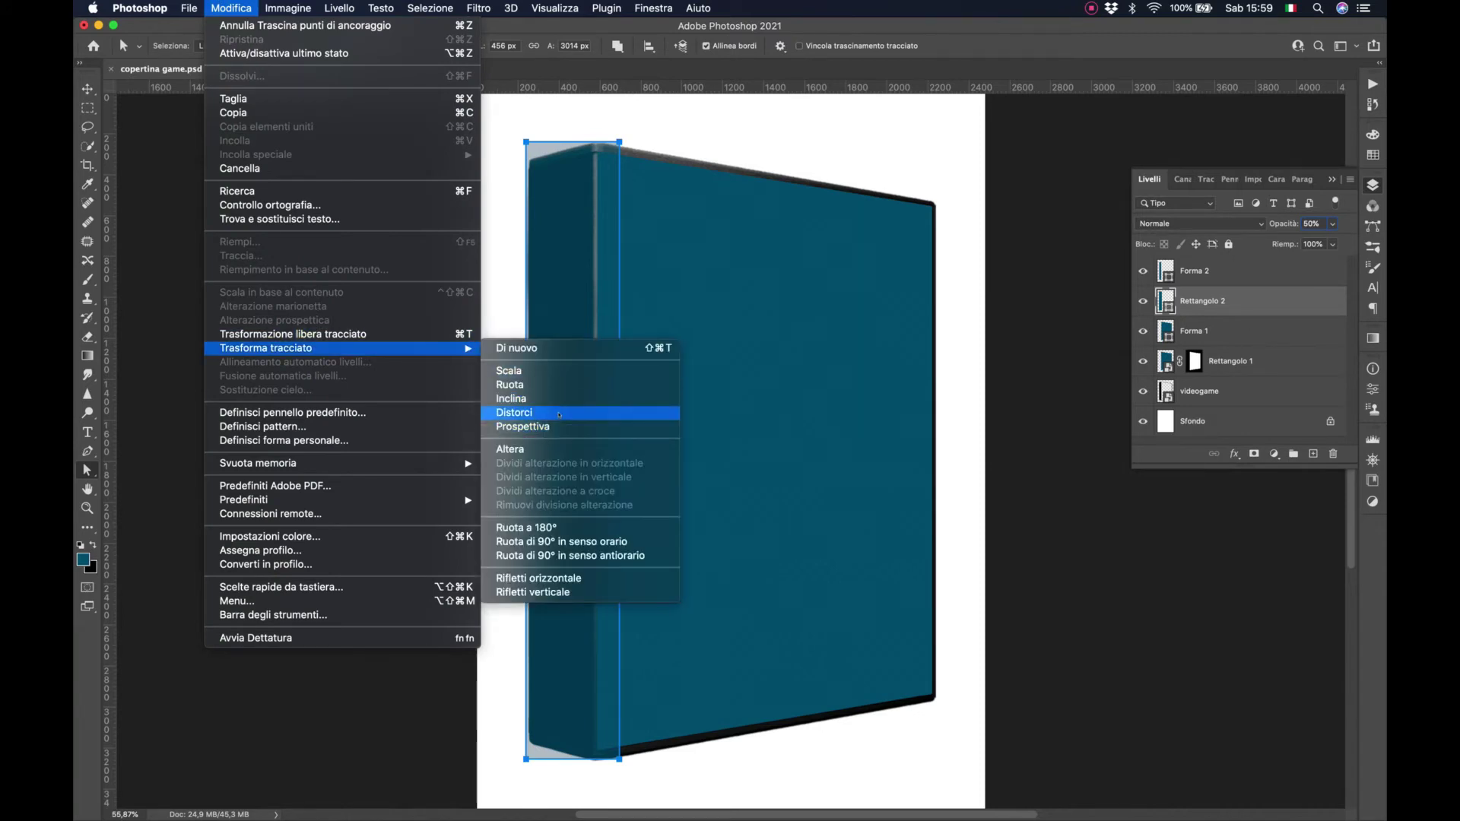
- Distort Rettangolo 2's corners onto the slanted spine, accept path conversion, and raise its bottom edge
left_click(560, 413)
left_click_drag(526, 142, 530, 170)
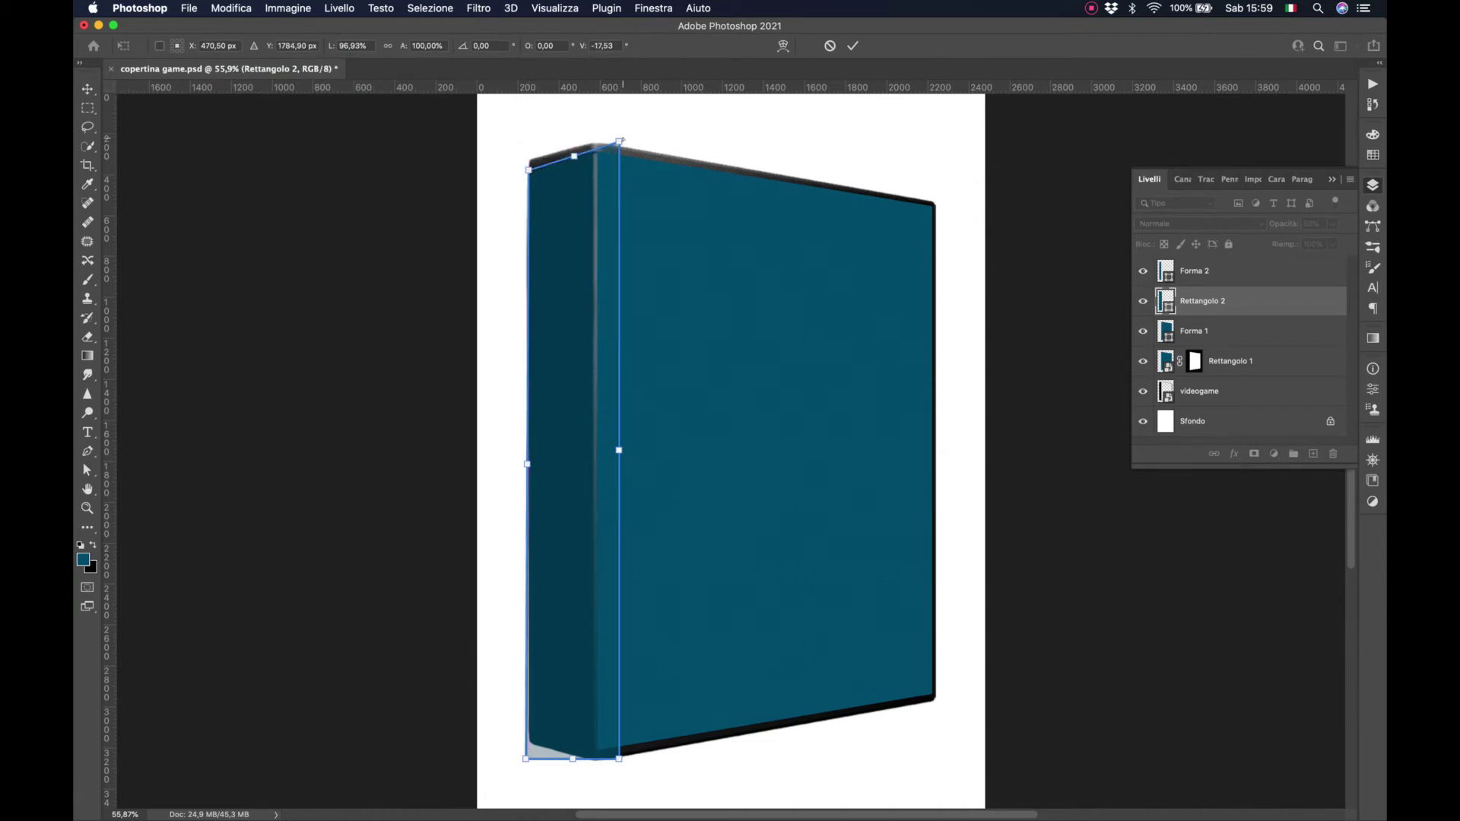
left_click_drag(619, 141, 593, 154)
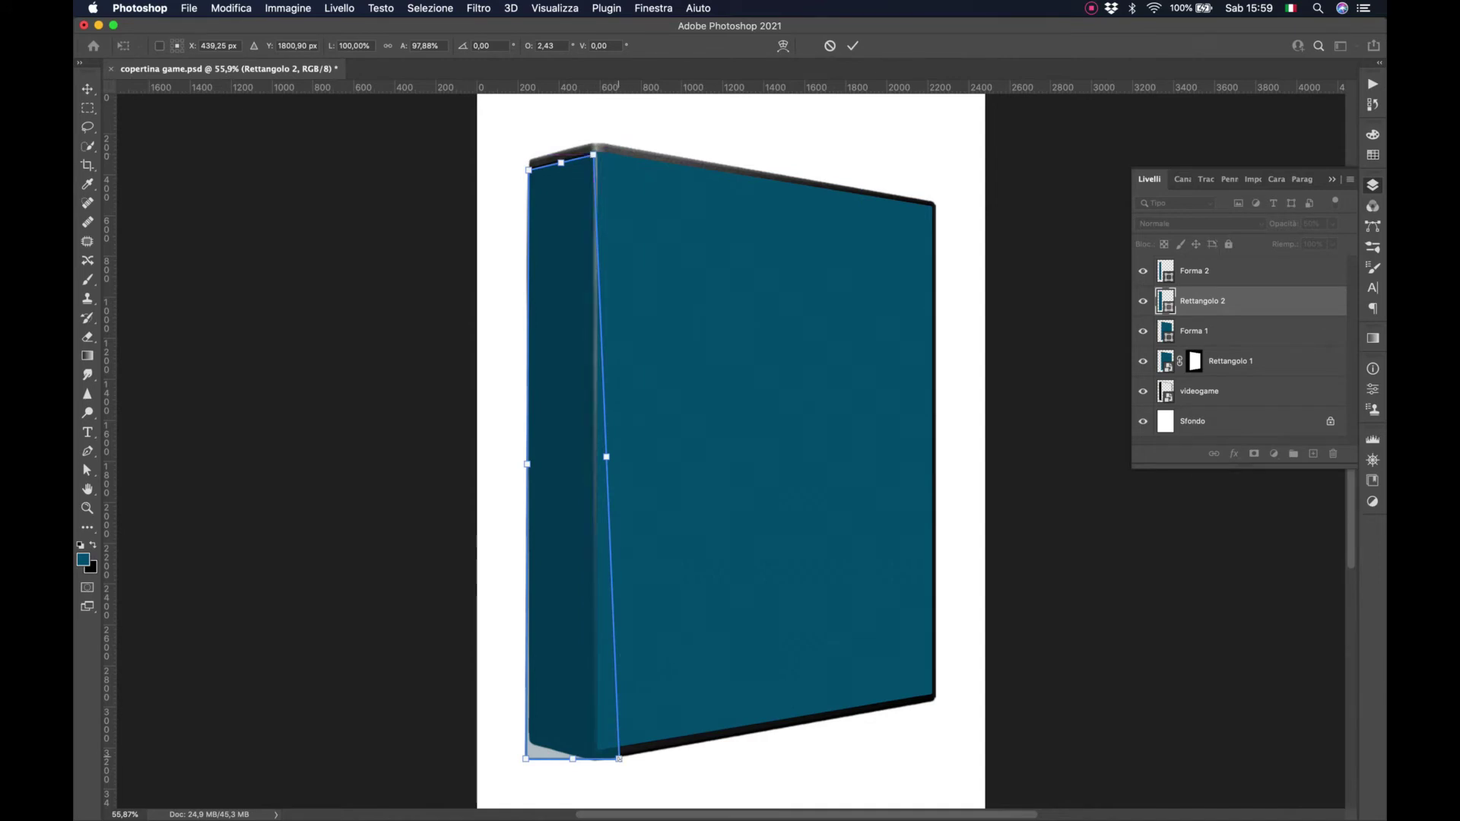
left_click_drag(619, 758, 529, 742)
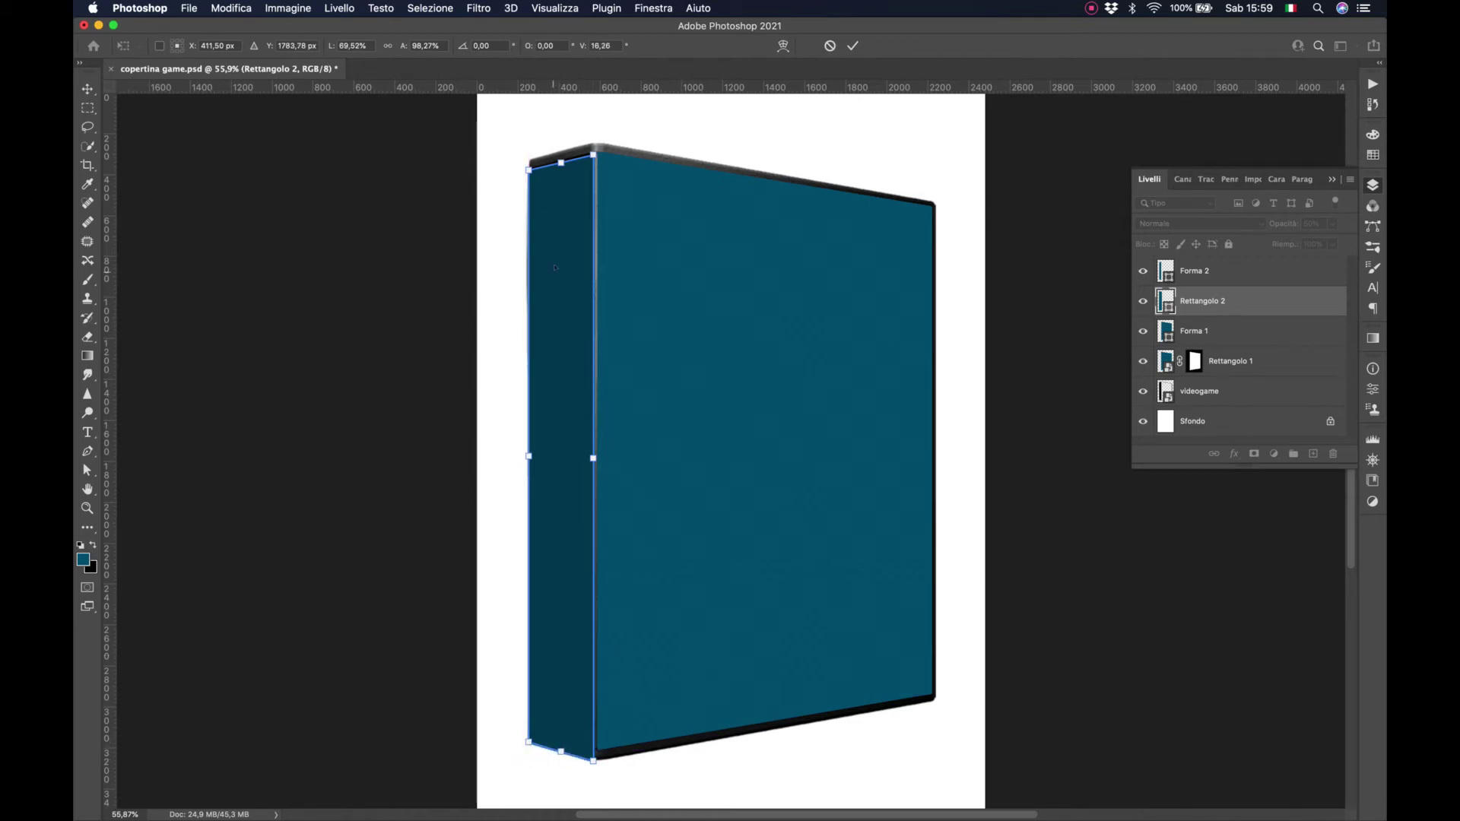
left_click_drag(530, 169, 530, 161)
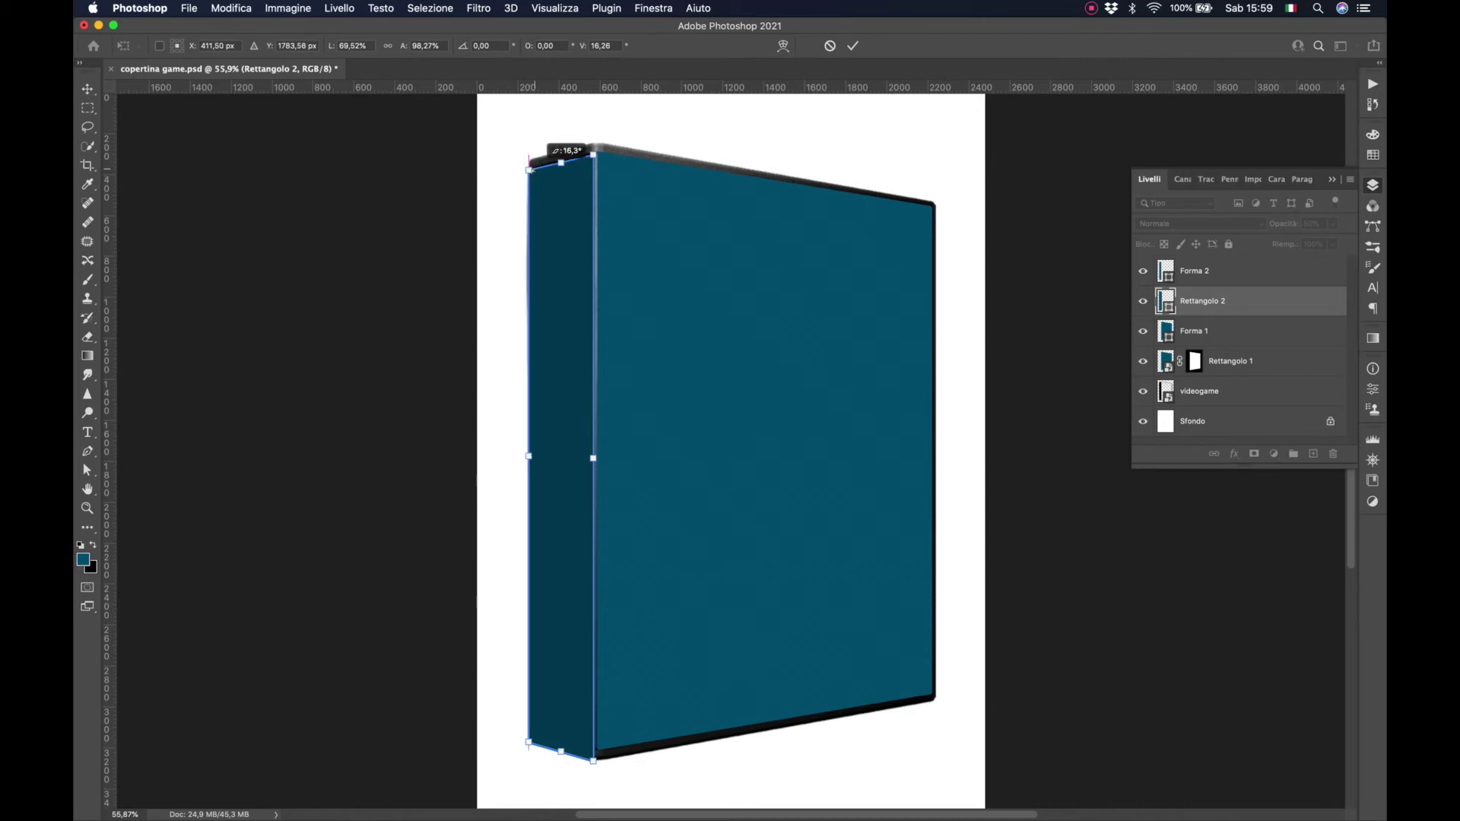
key("a")
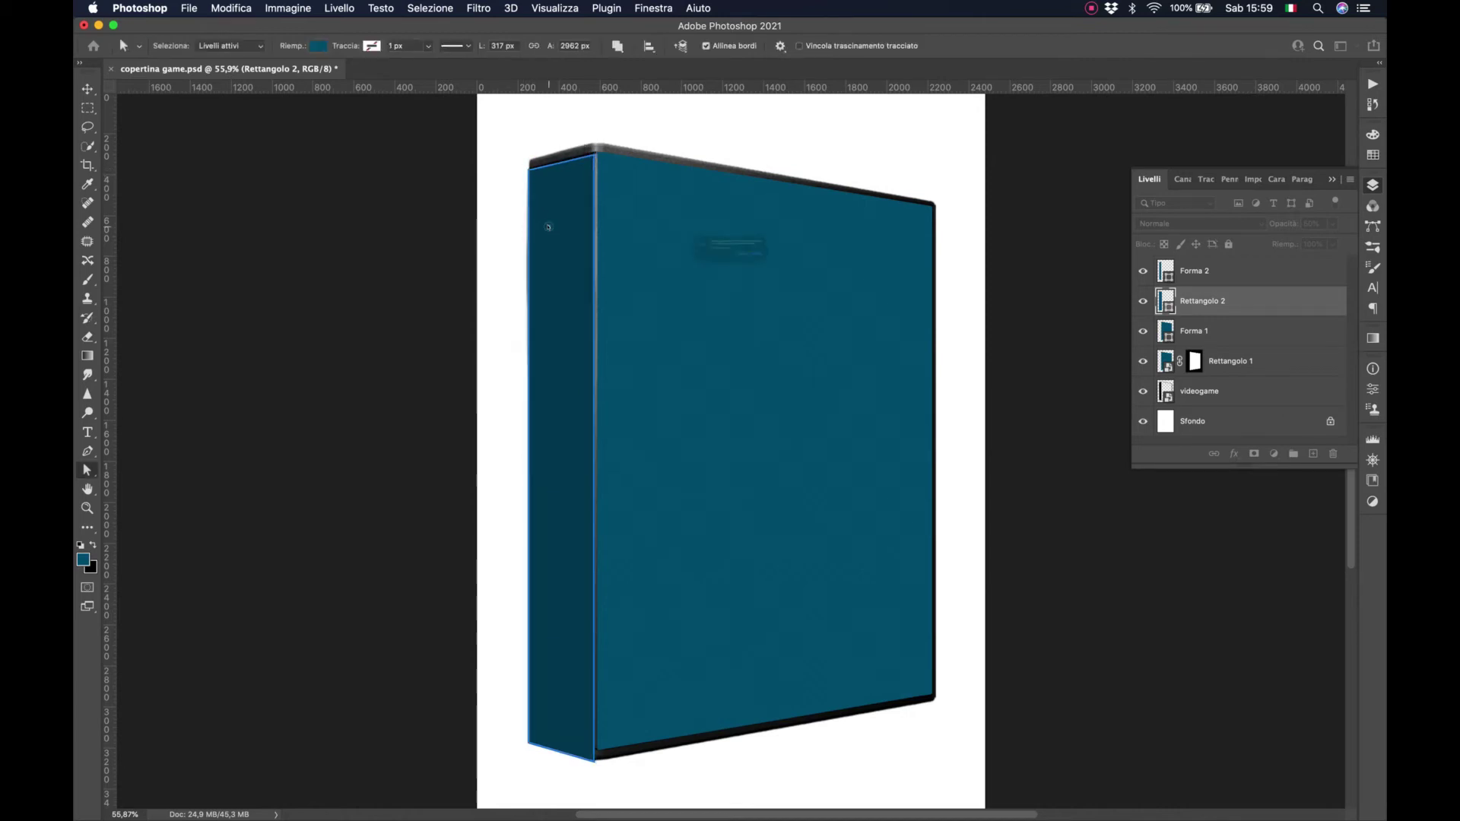
left_click(854, 281)
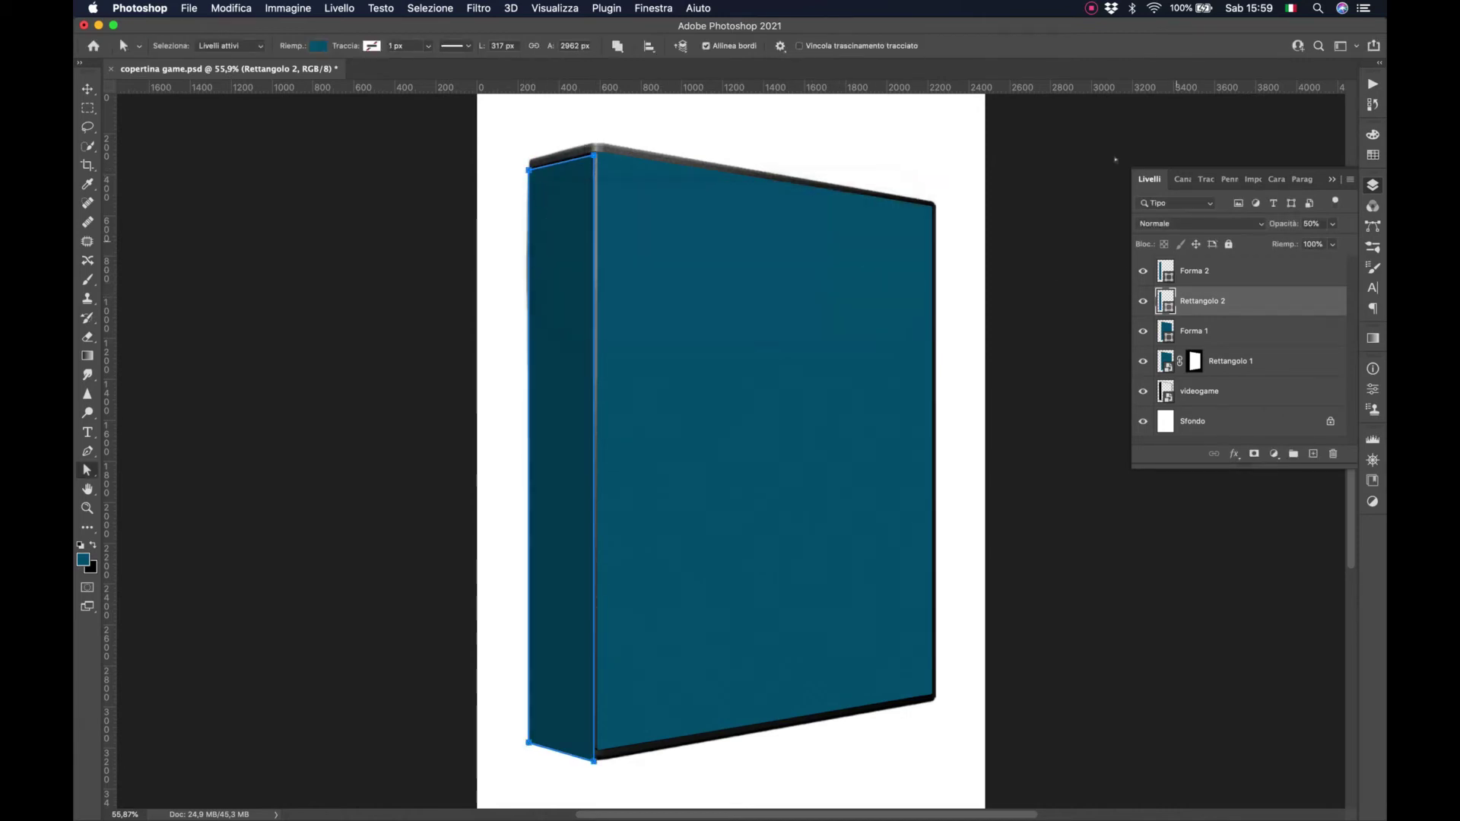
left_click(554, 757)
left_click_drag(559, 747, 560, 745)
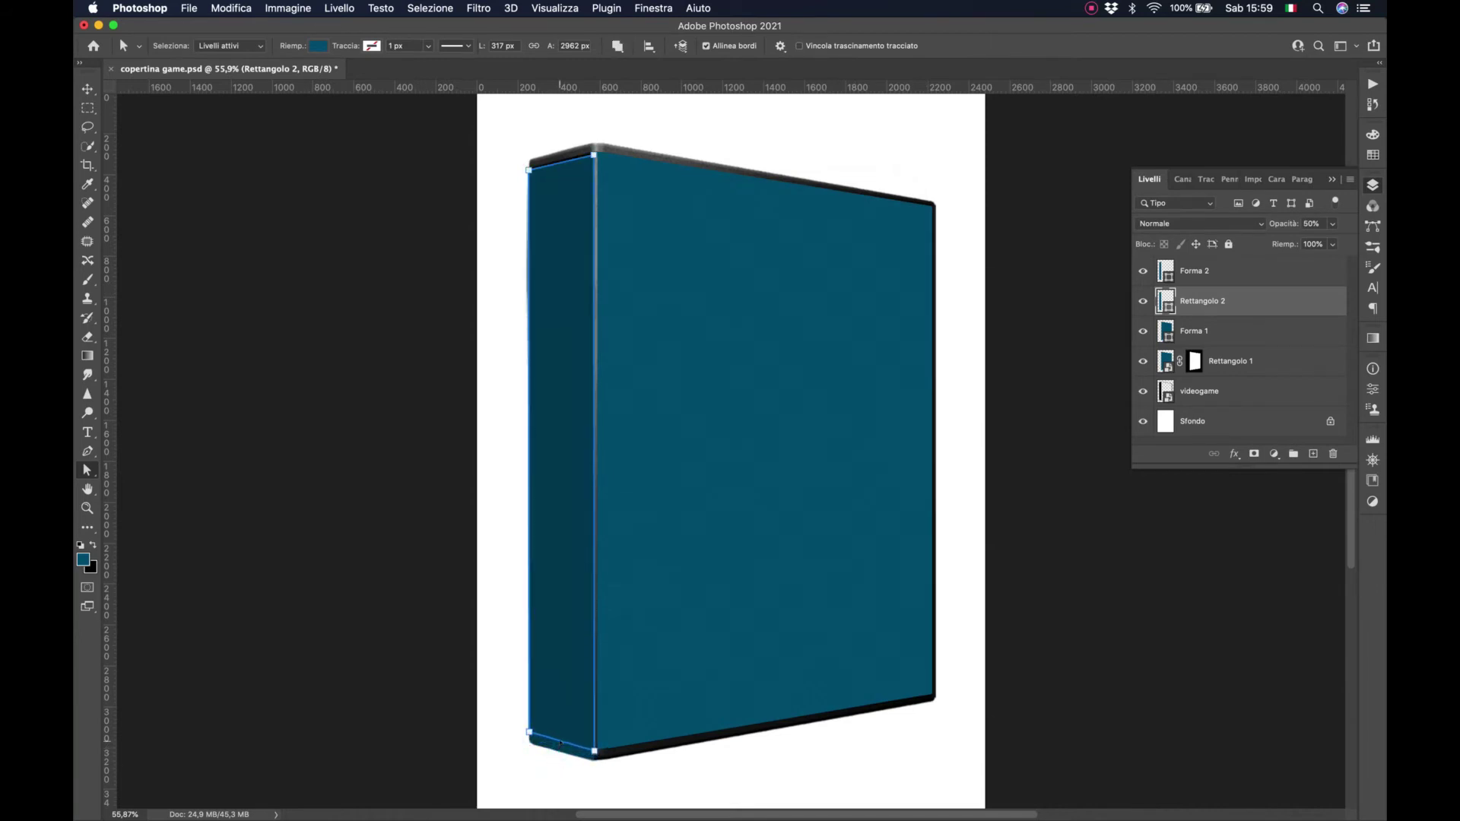
- Give Rettangolo 2 a layer mask from the spine shape and save the mockup
left_click(569, 792)
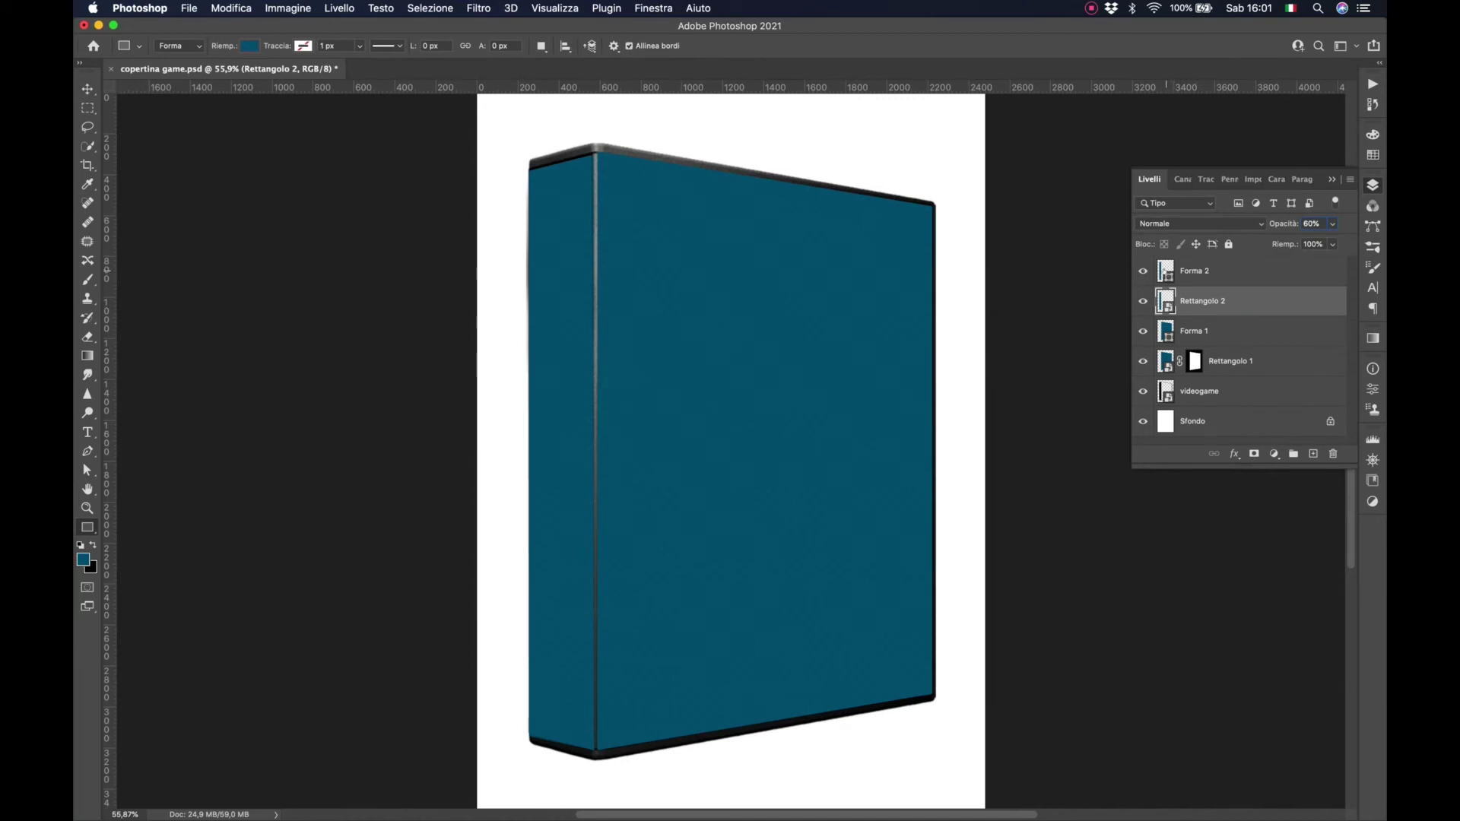
left_click(1165, 301, "ctrl")
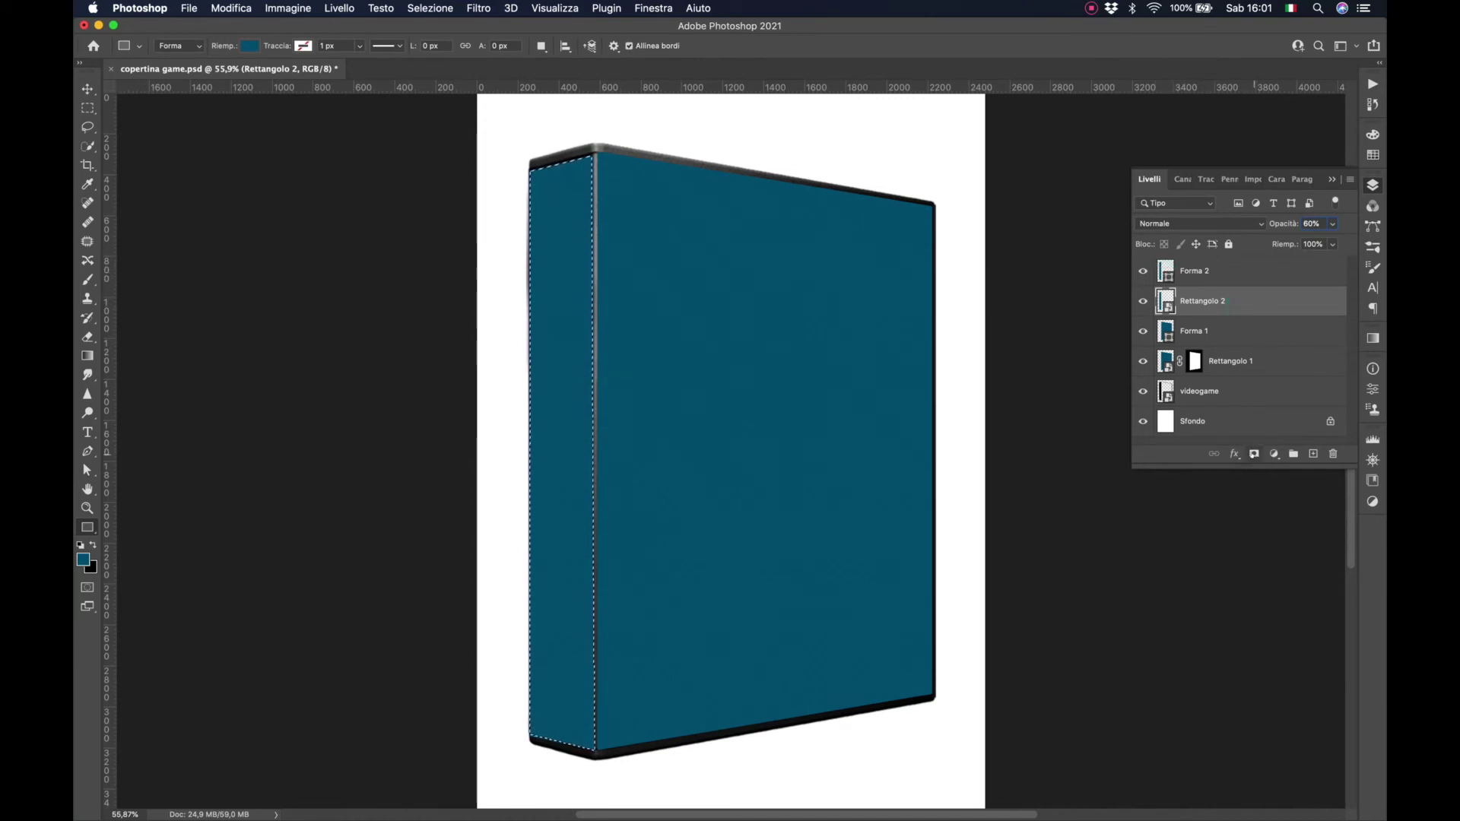
left_click(1254, 454)
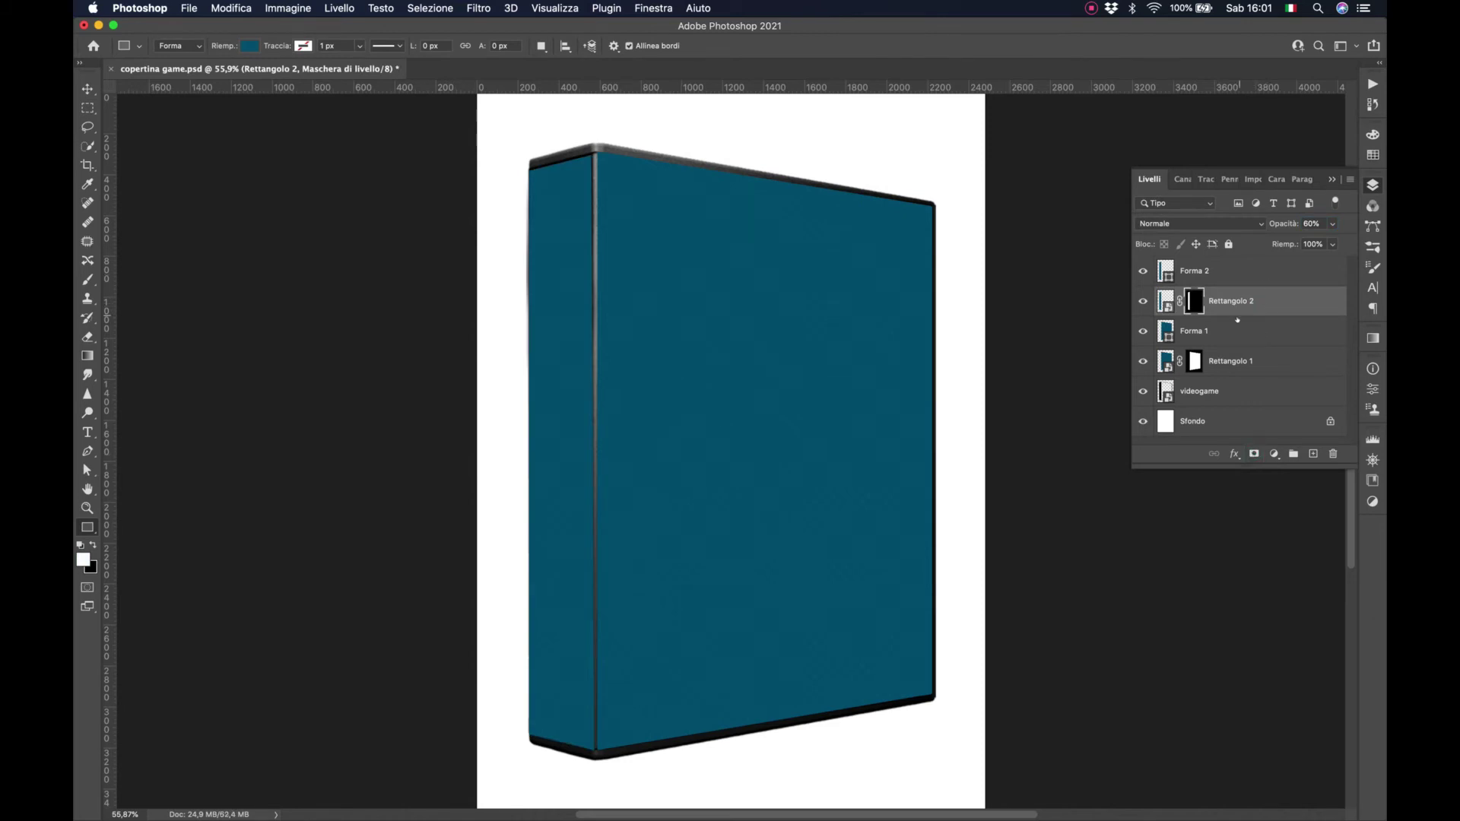
key("ctrl+s")
- Rename the Rettangolo 1 cover layer to 'Inserire qui copertina'
left_click(1224, 361)
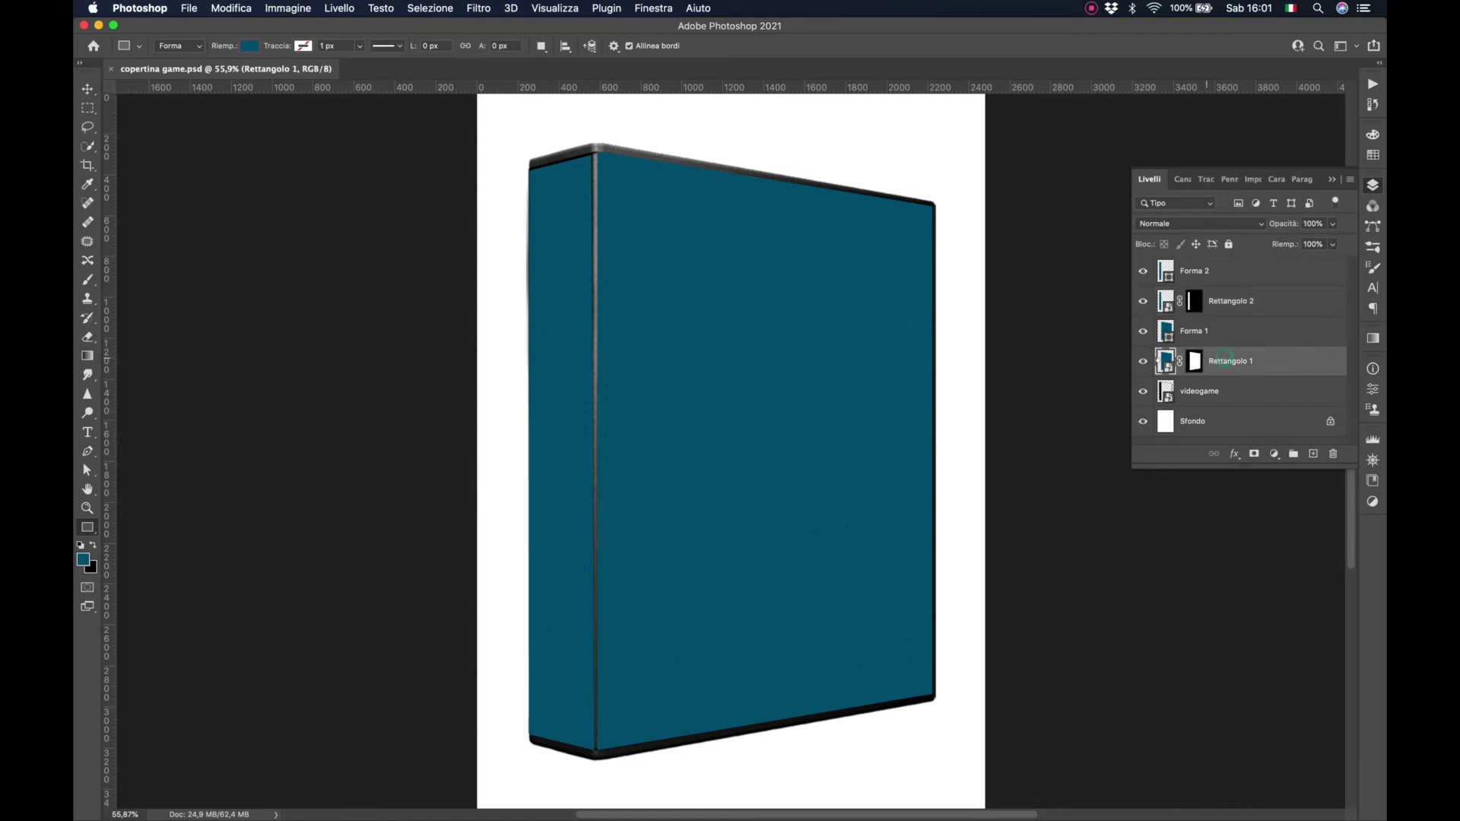
double_click(1221, 360)
type("Inse")
type("rire q")
type("ui coperti")
type("na")
- Rename Rettangolo 2 to 'Inserire qui dorso' and open the cover's Rettangolo 12.psb smart object
key("Return")
double_click(1242, 302)
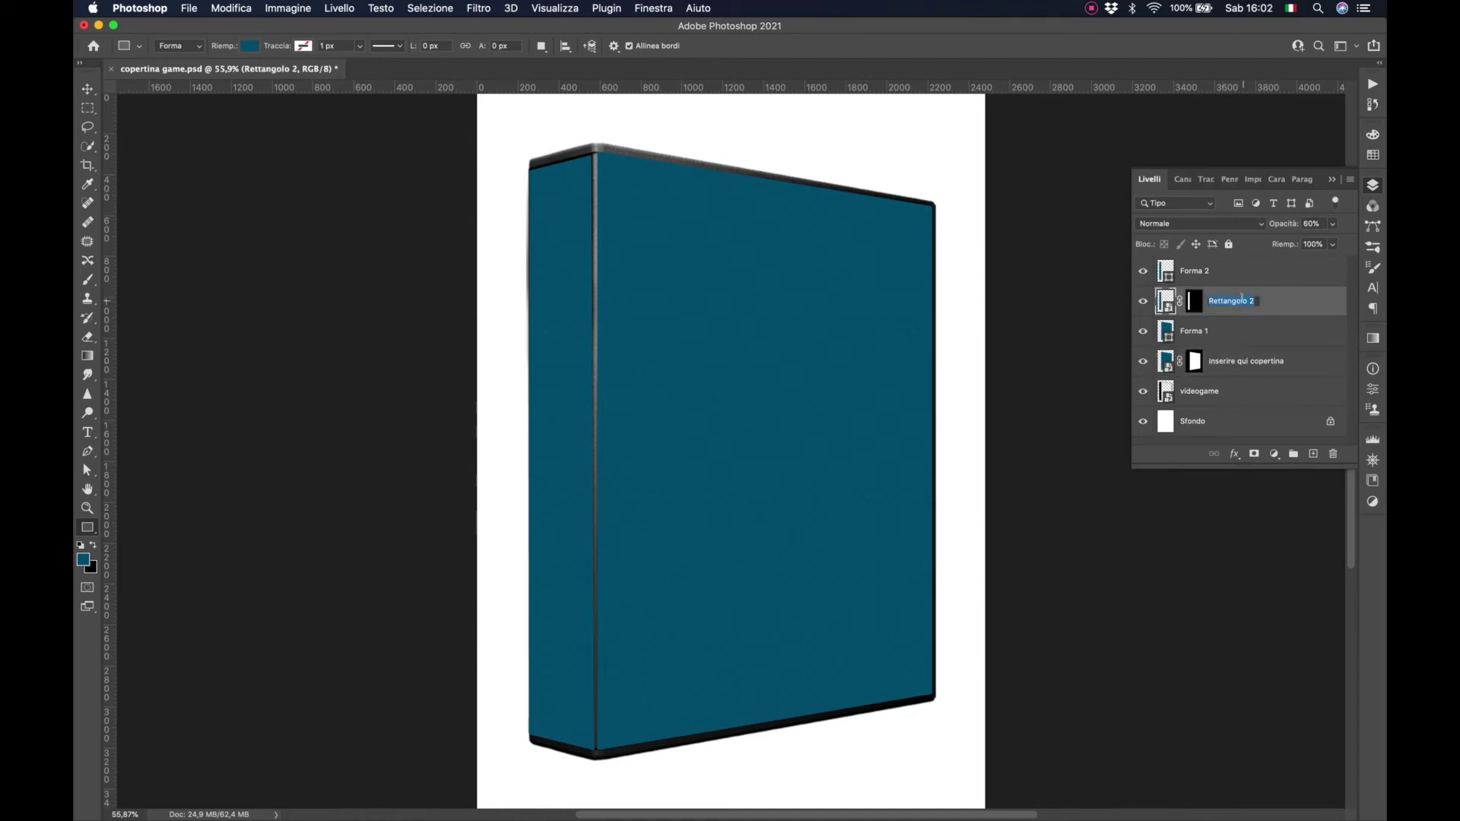
type("In")
type("serire qu")
type("i dorso")
left_click(1269, 335)
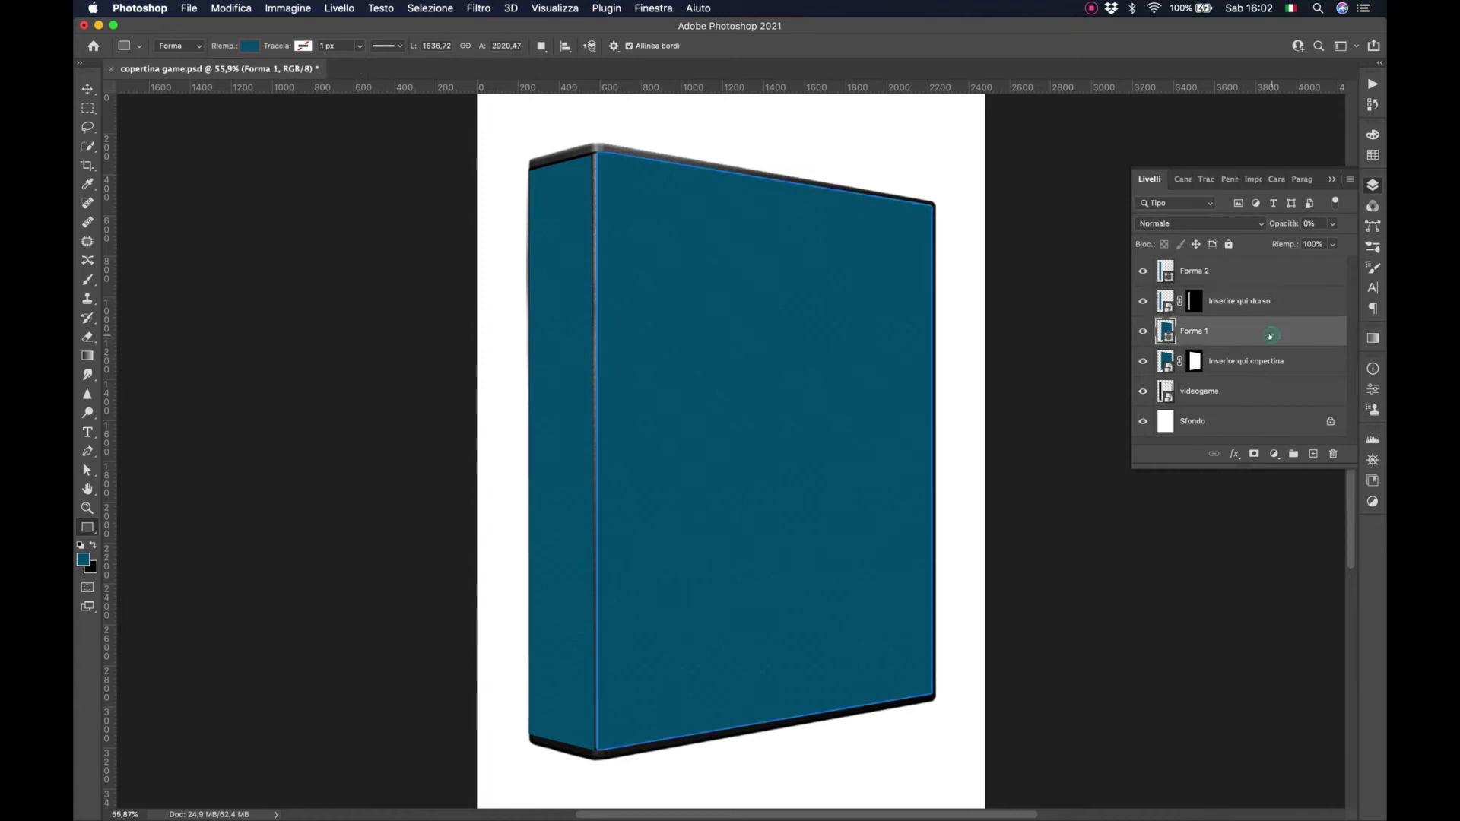
left_click(1231, 362)
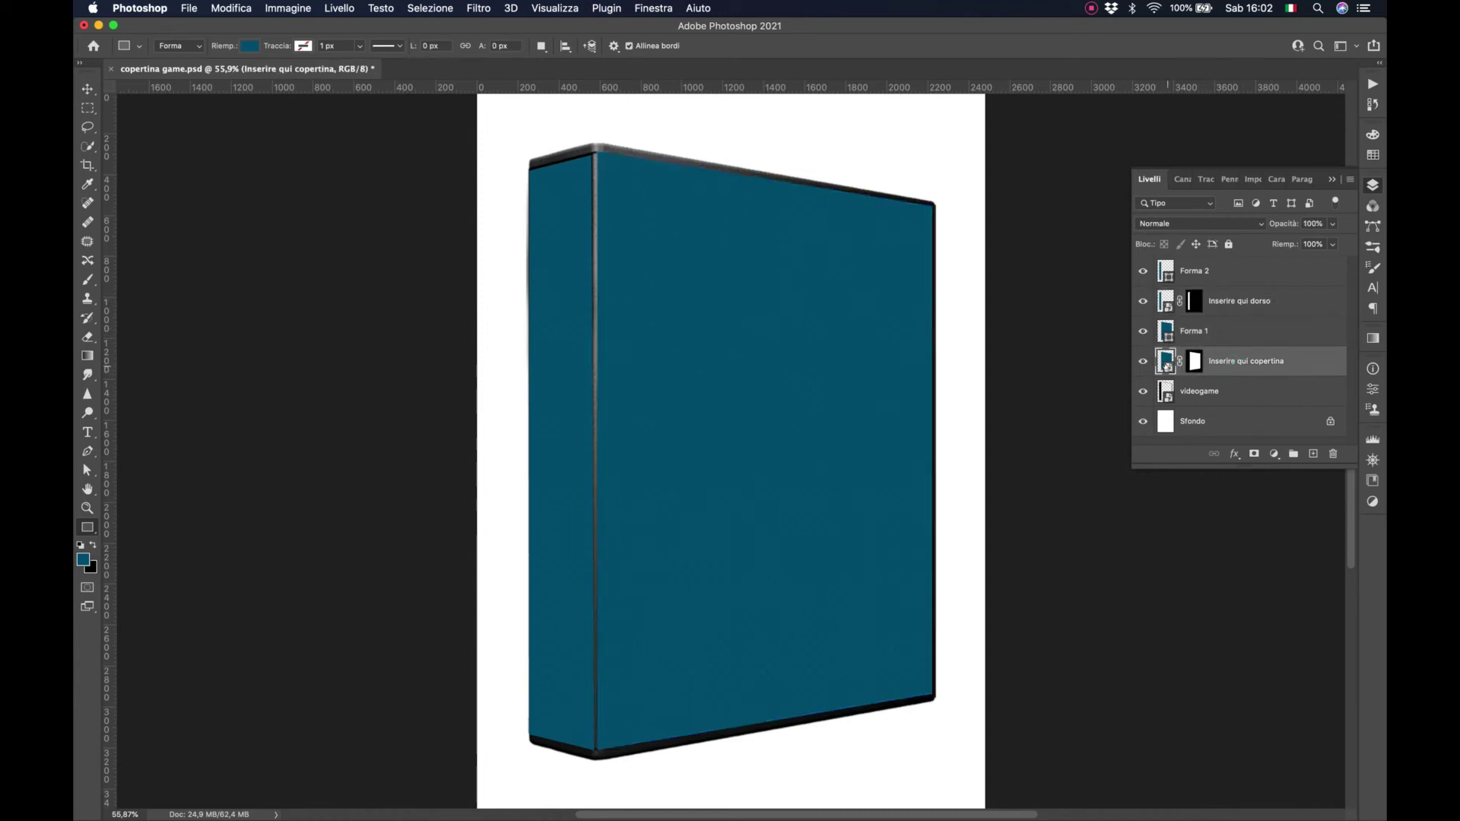
double_click(1166, 362)
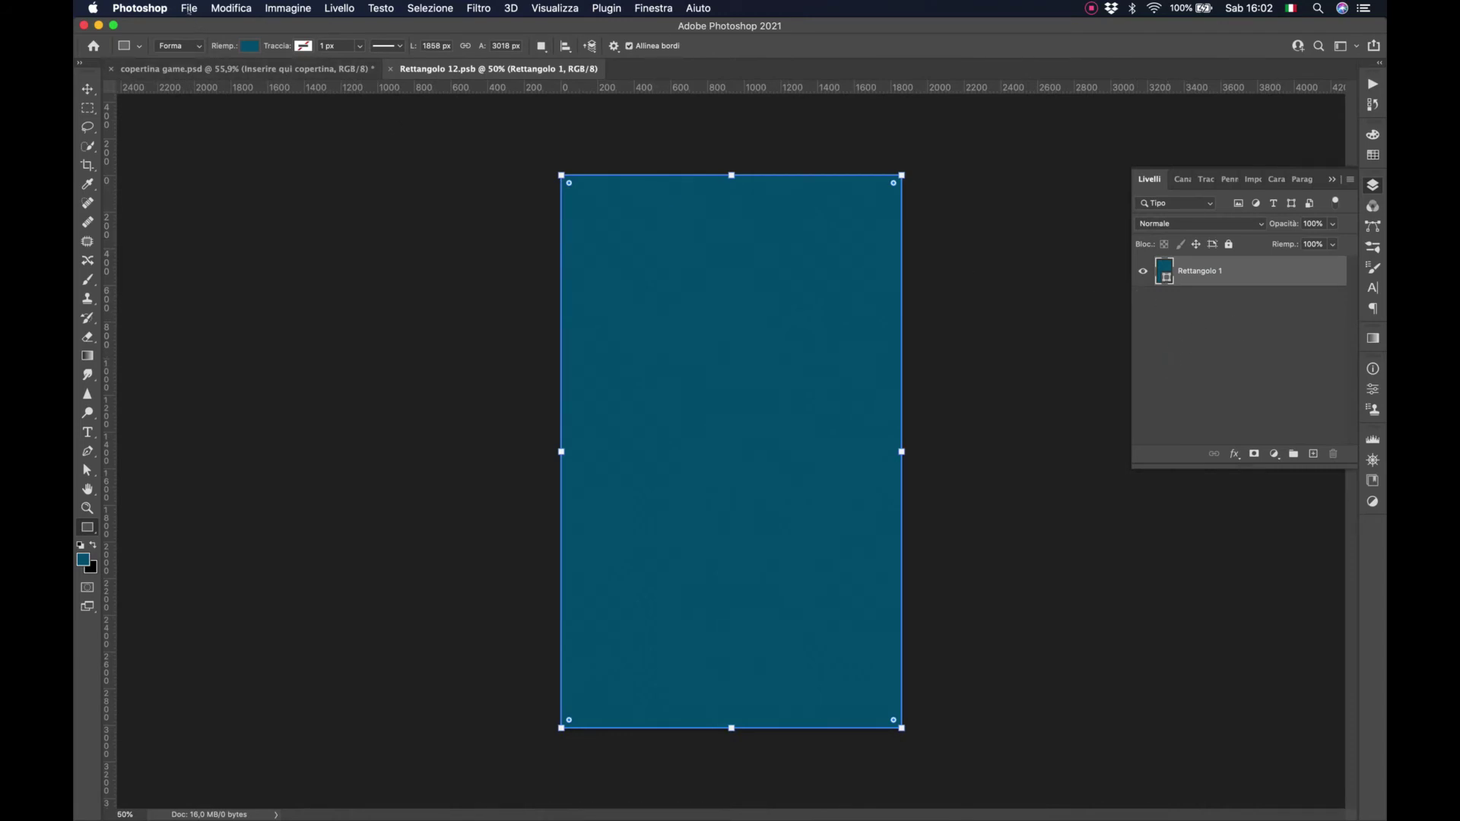
- Place bubble.jpg as an embedded image, scaled up to fill the teal cover rectangle
left_click(188, 9)
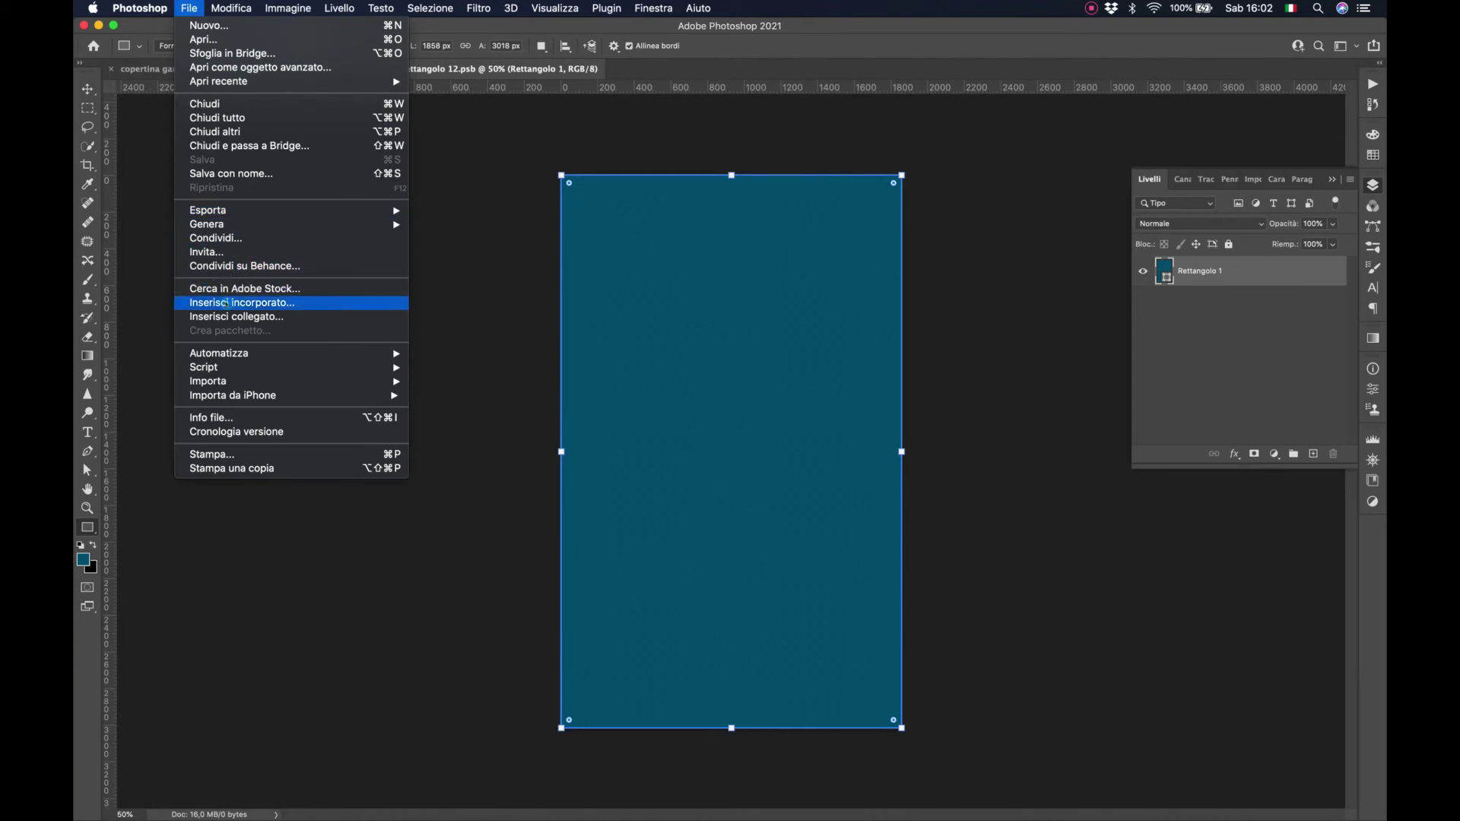
left_click(227, 303)
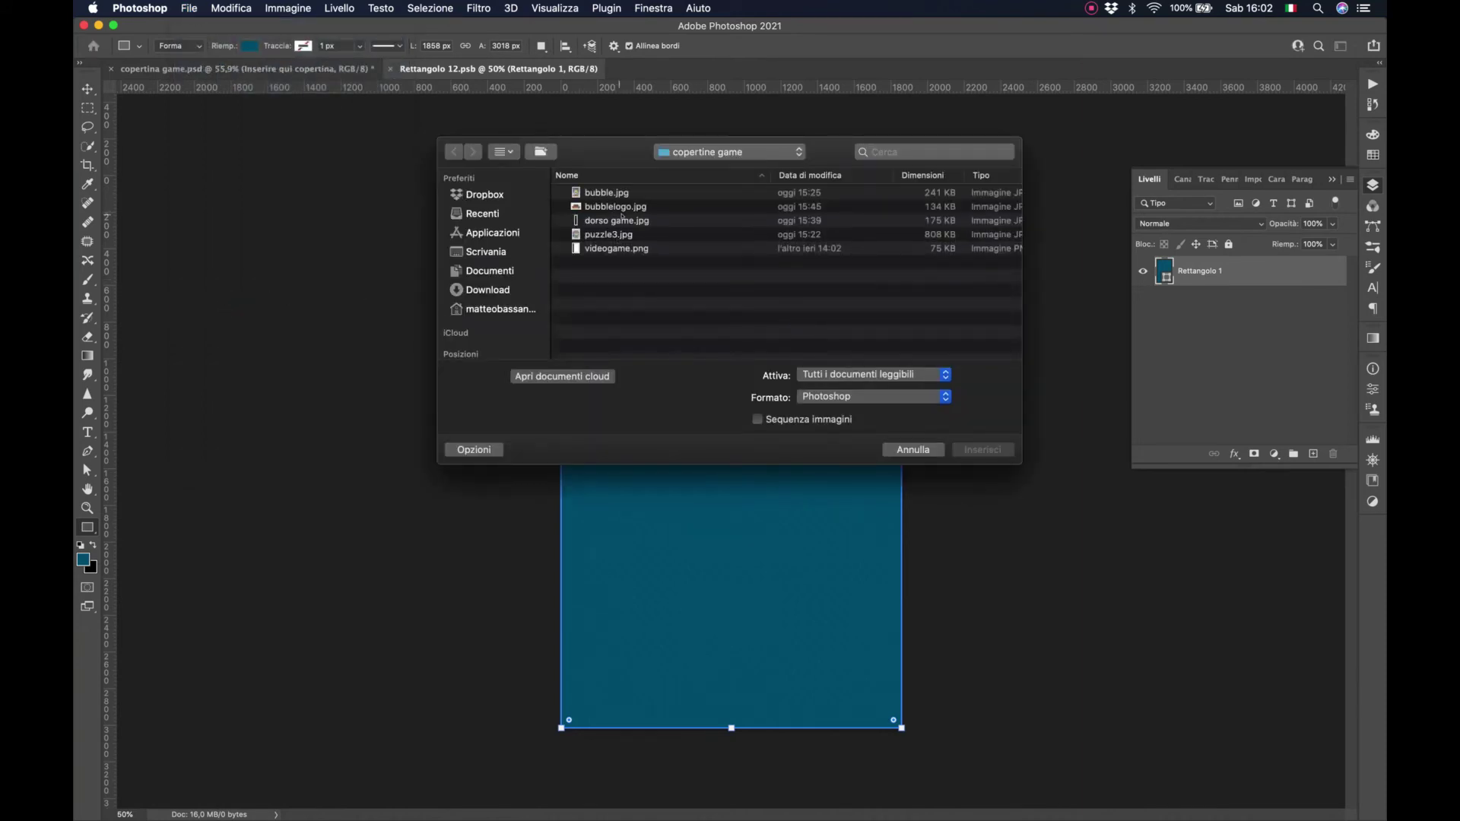
left_click(612, 193)
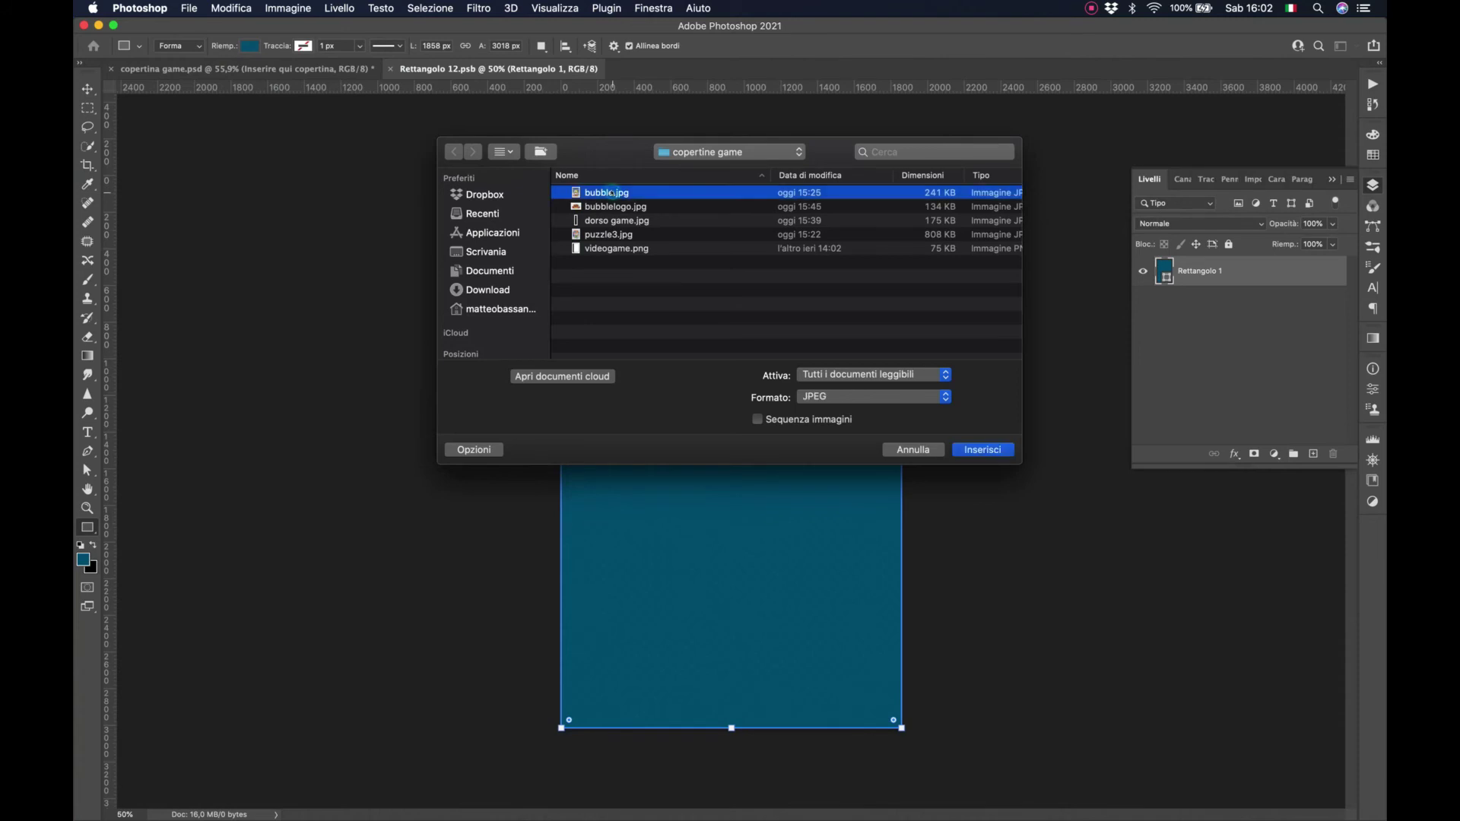
left_click(982, 450)
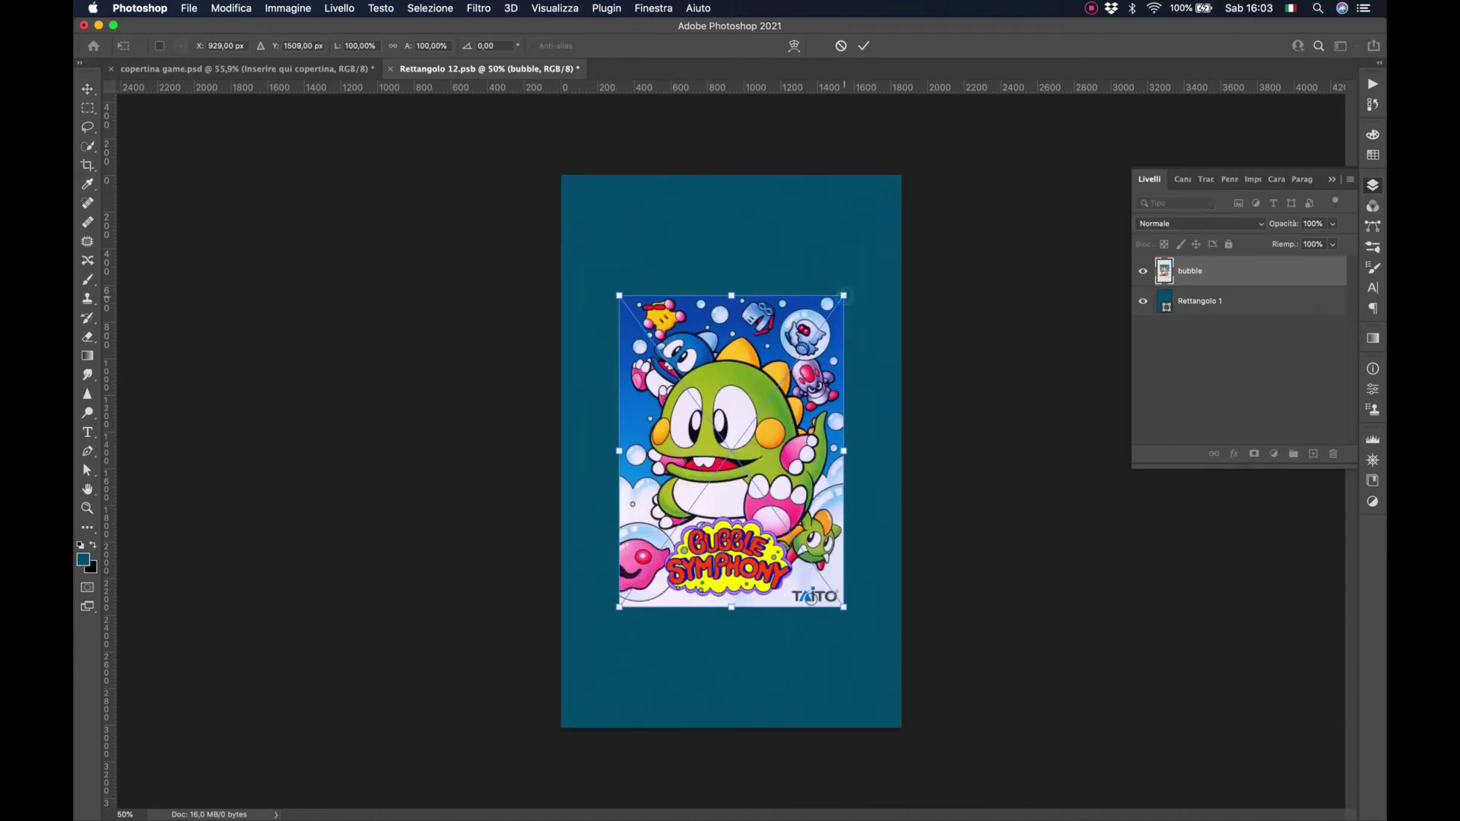
left_click_drag(844, 295, 936, 174)
key("Return")
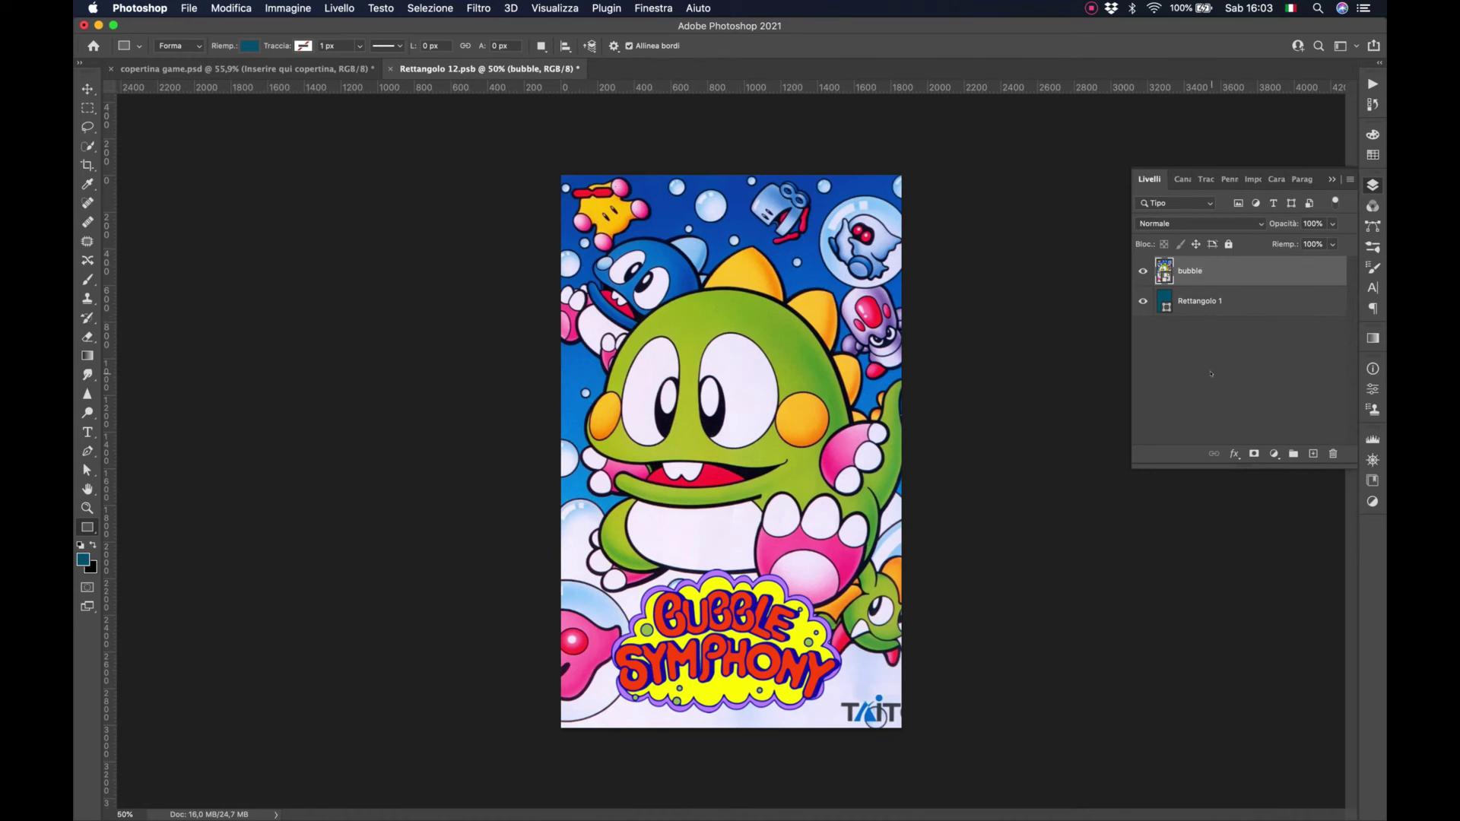
left_click(189, 8)
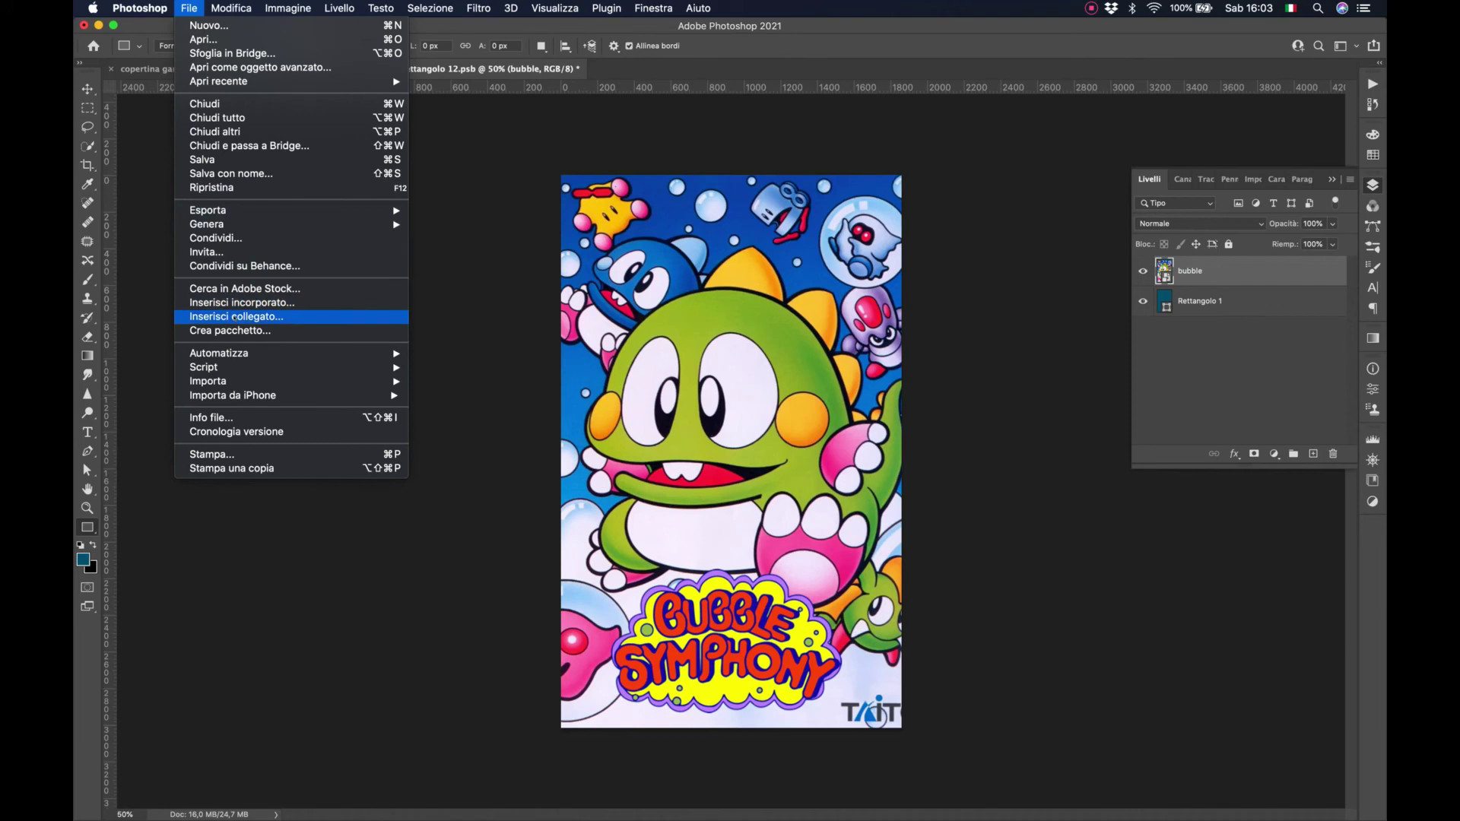
- Place puzzle3 as a linked image and scale it up to cover the rectangle
left_click(232, 317)
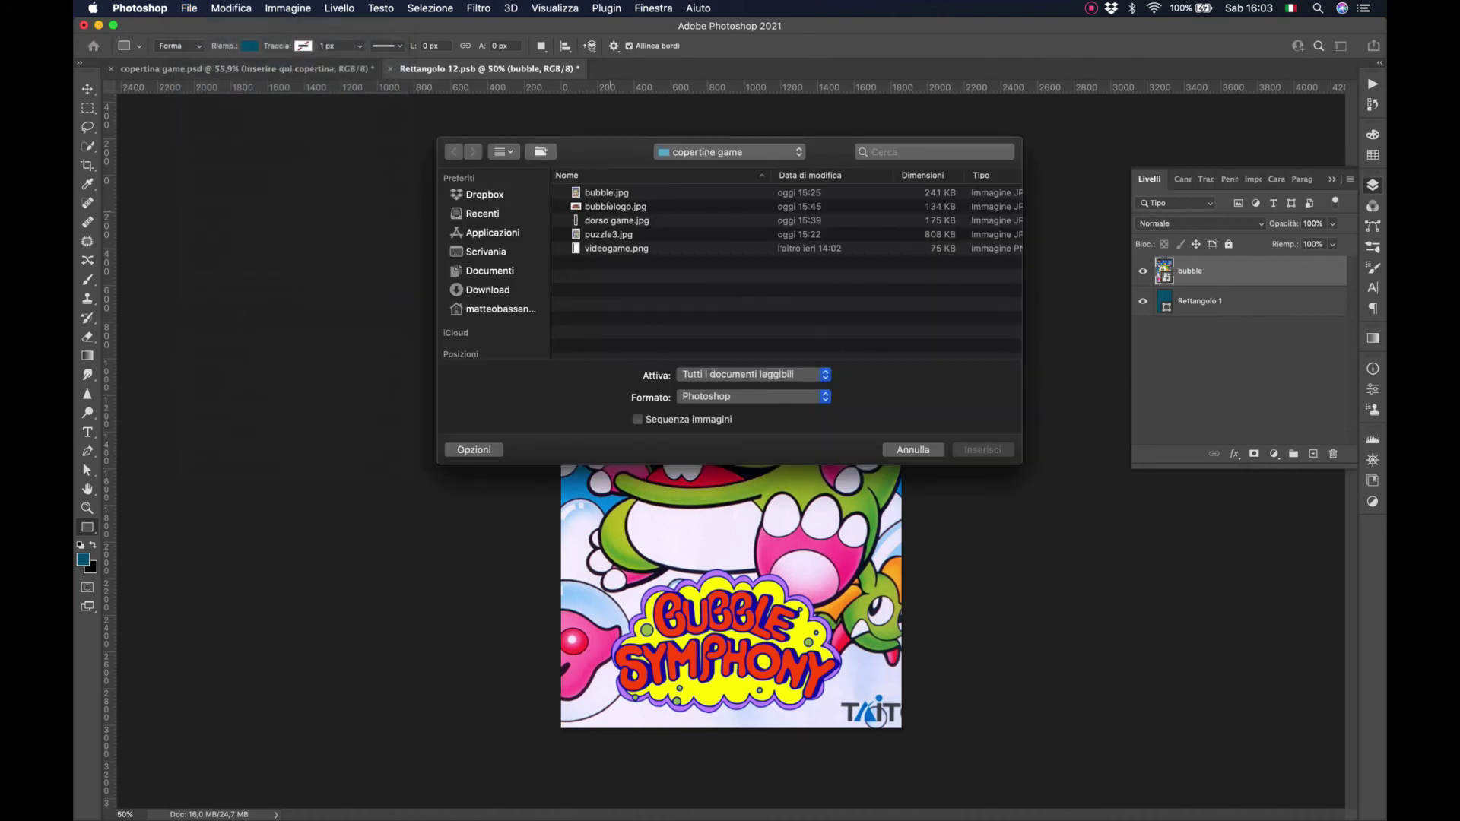
left_click(606, 235)
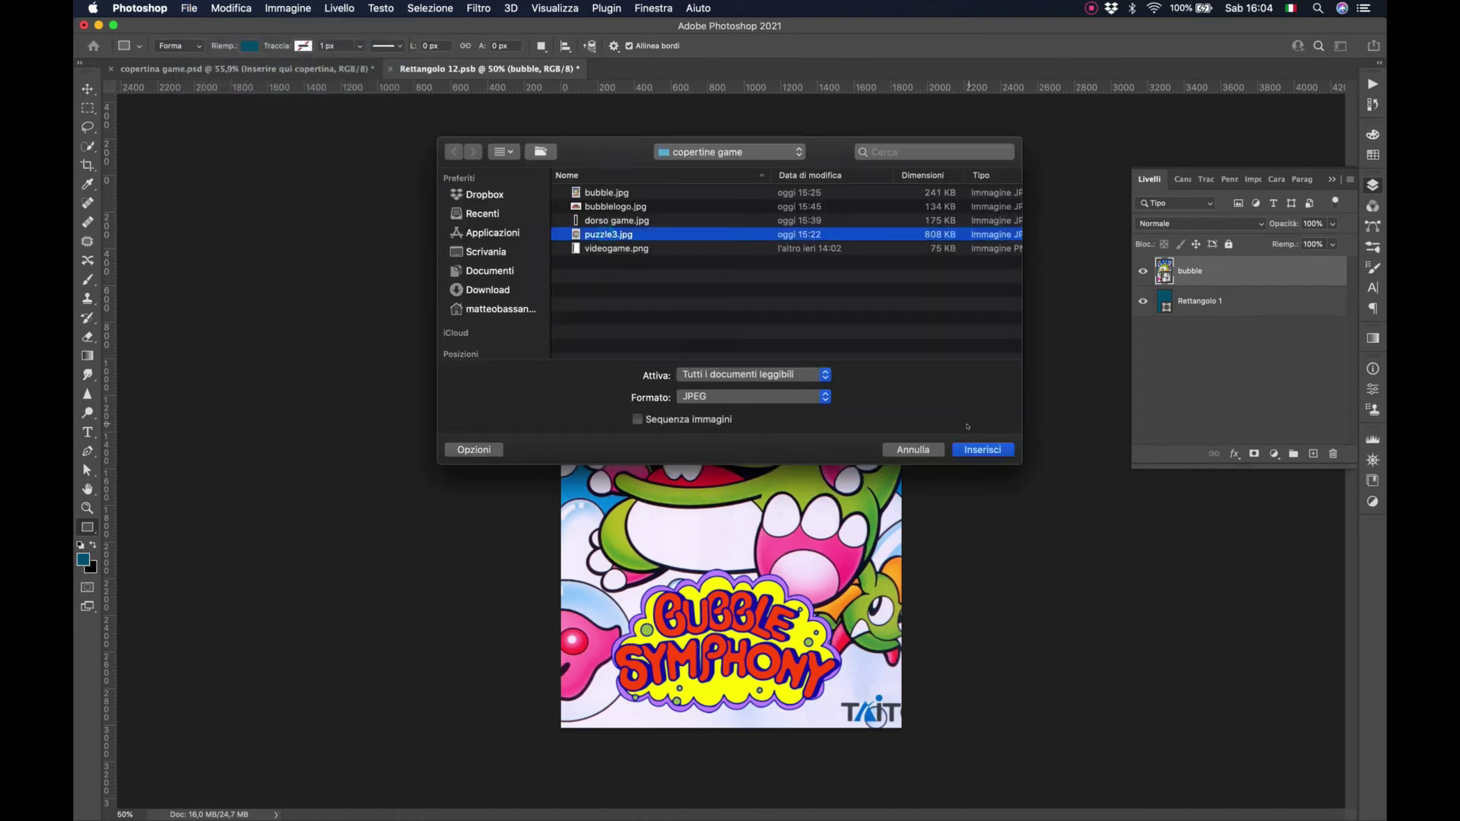
left_click(982, 450)
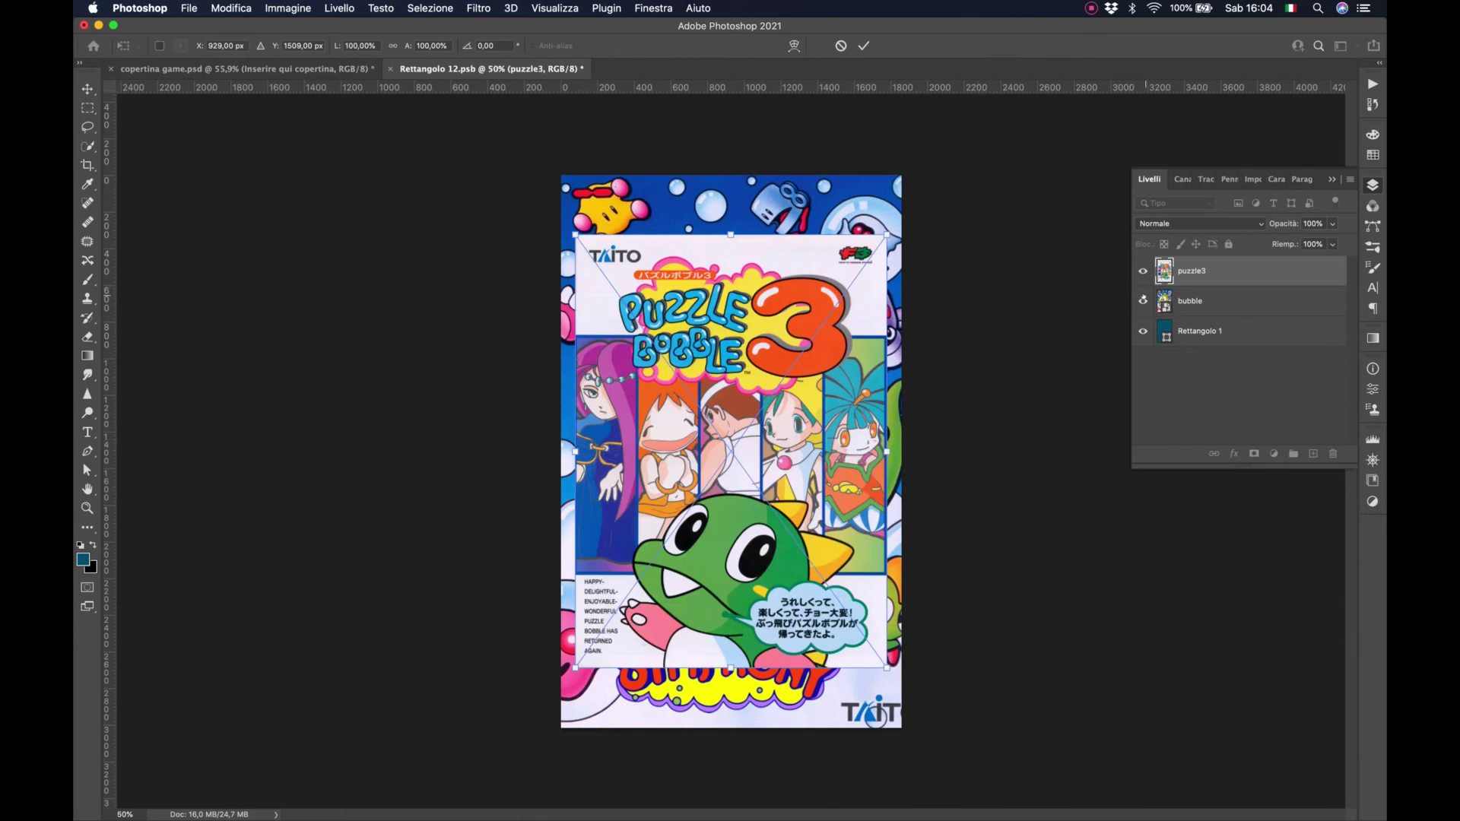
key("Return")
left_click(1143, 300)
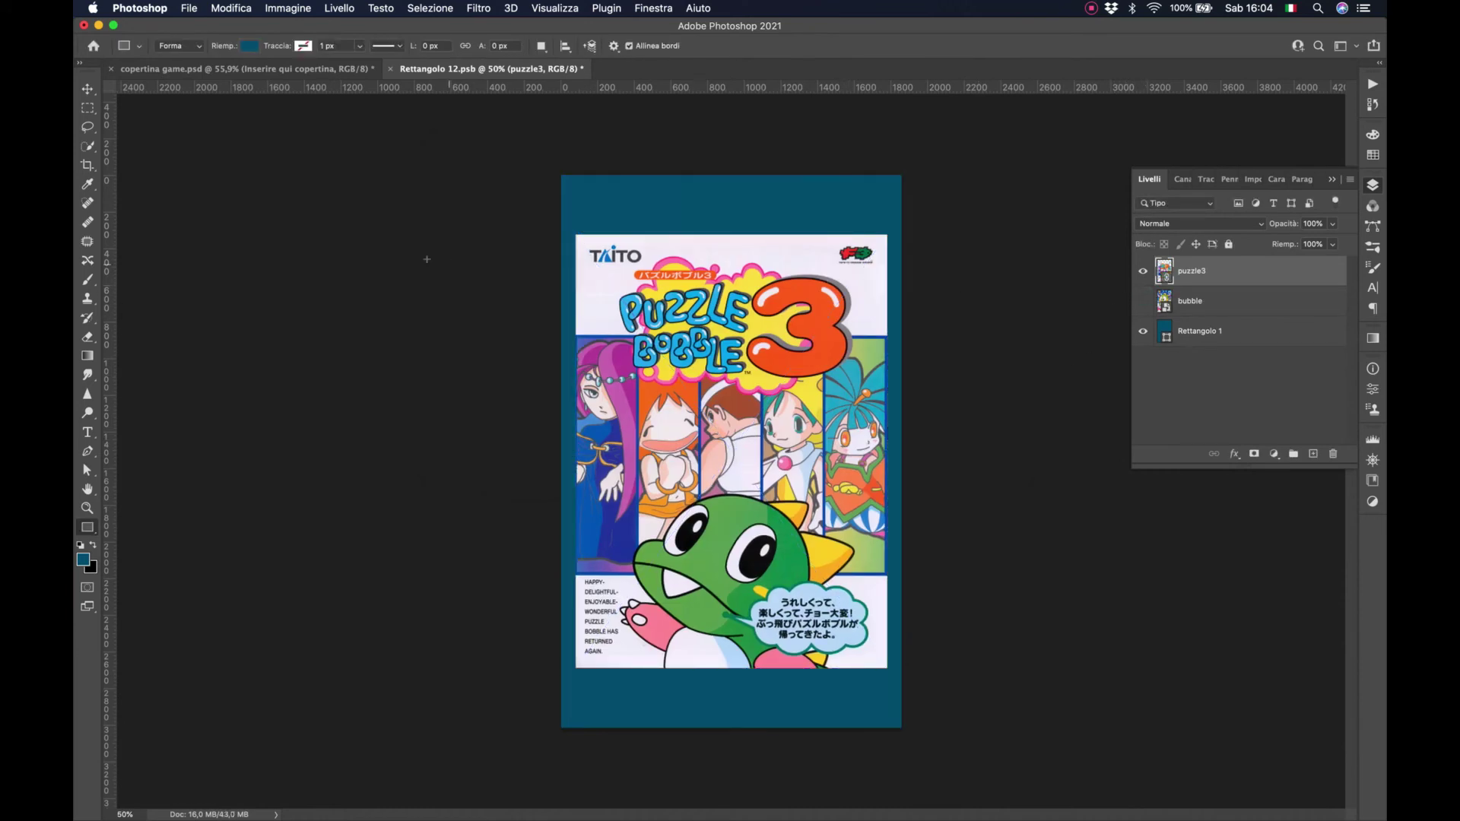
key("v")
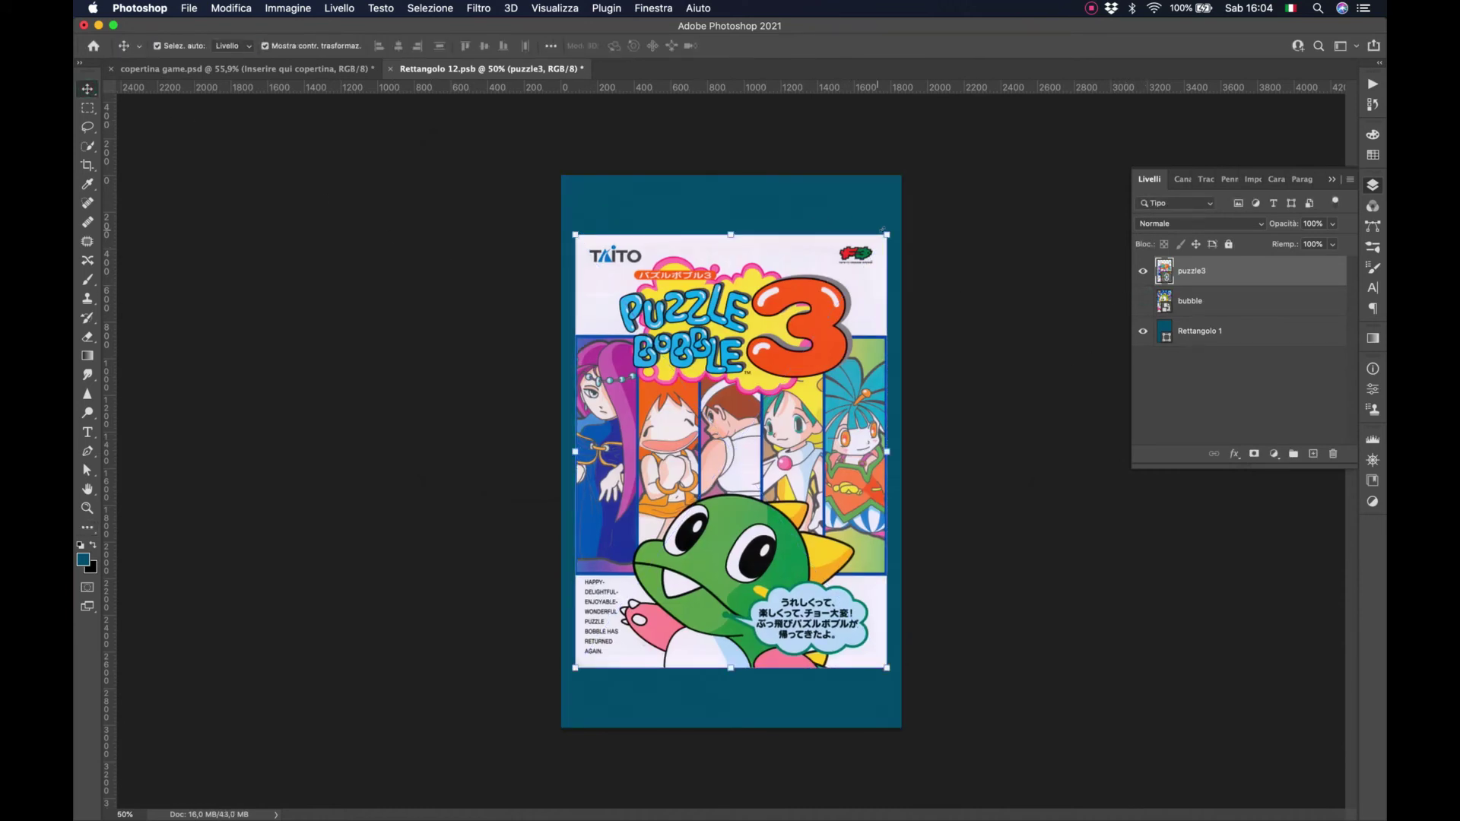
left_click_drag(886, 233, 937, 173)
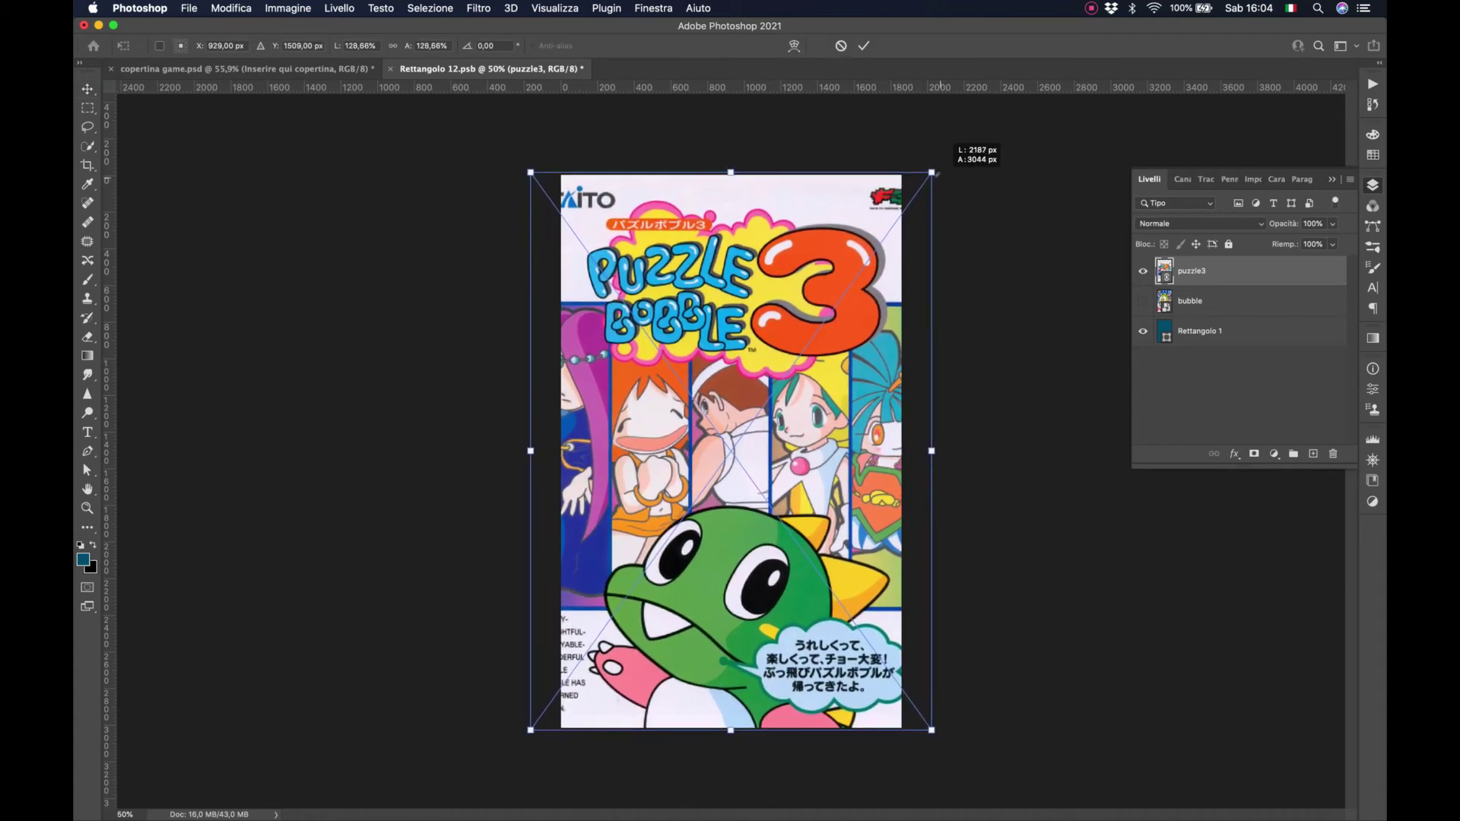
left_click_drag(937, 173, 938, 171)
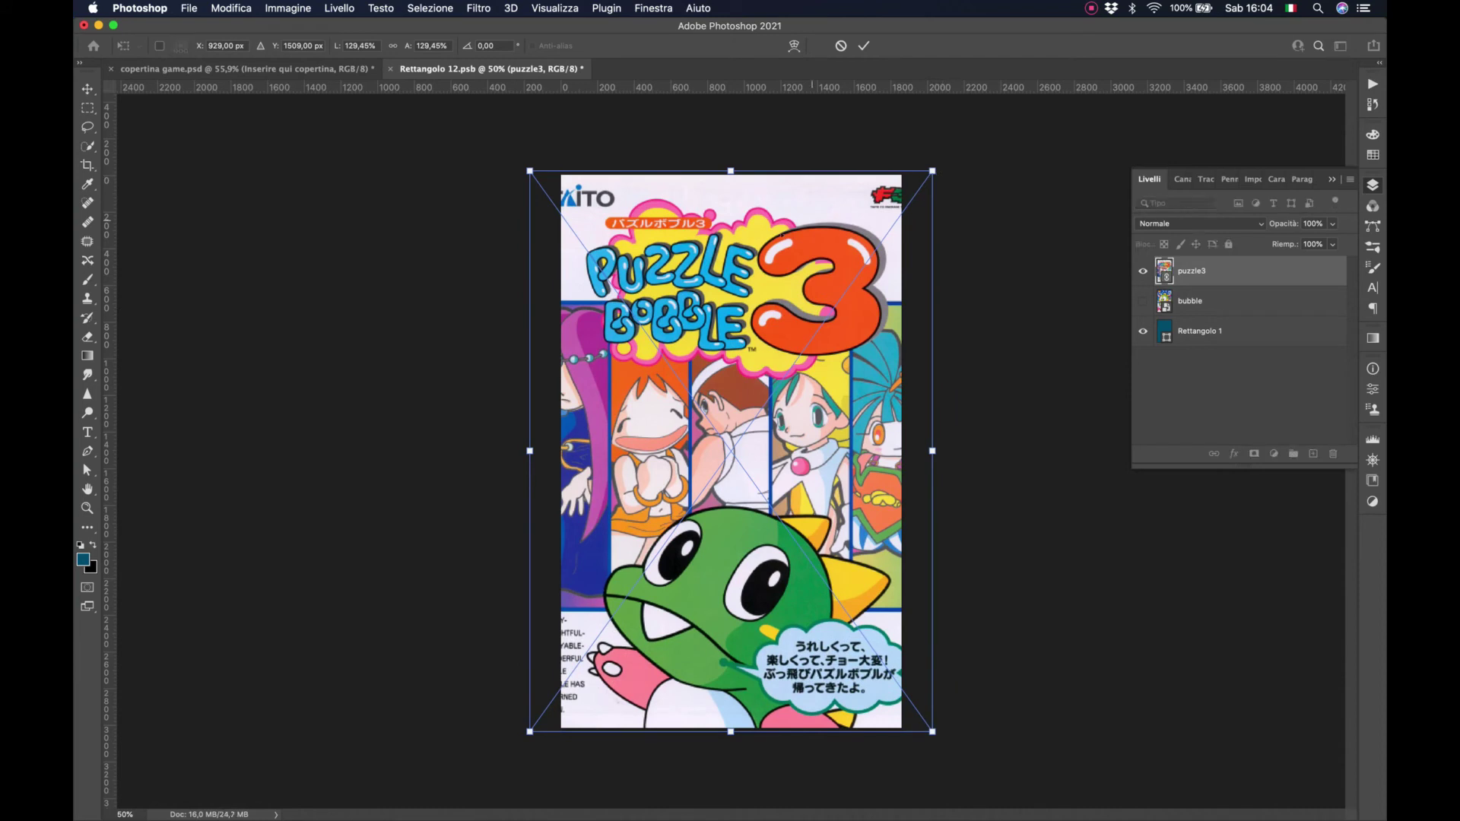
key("Return")
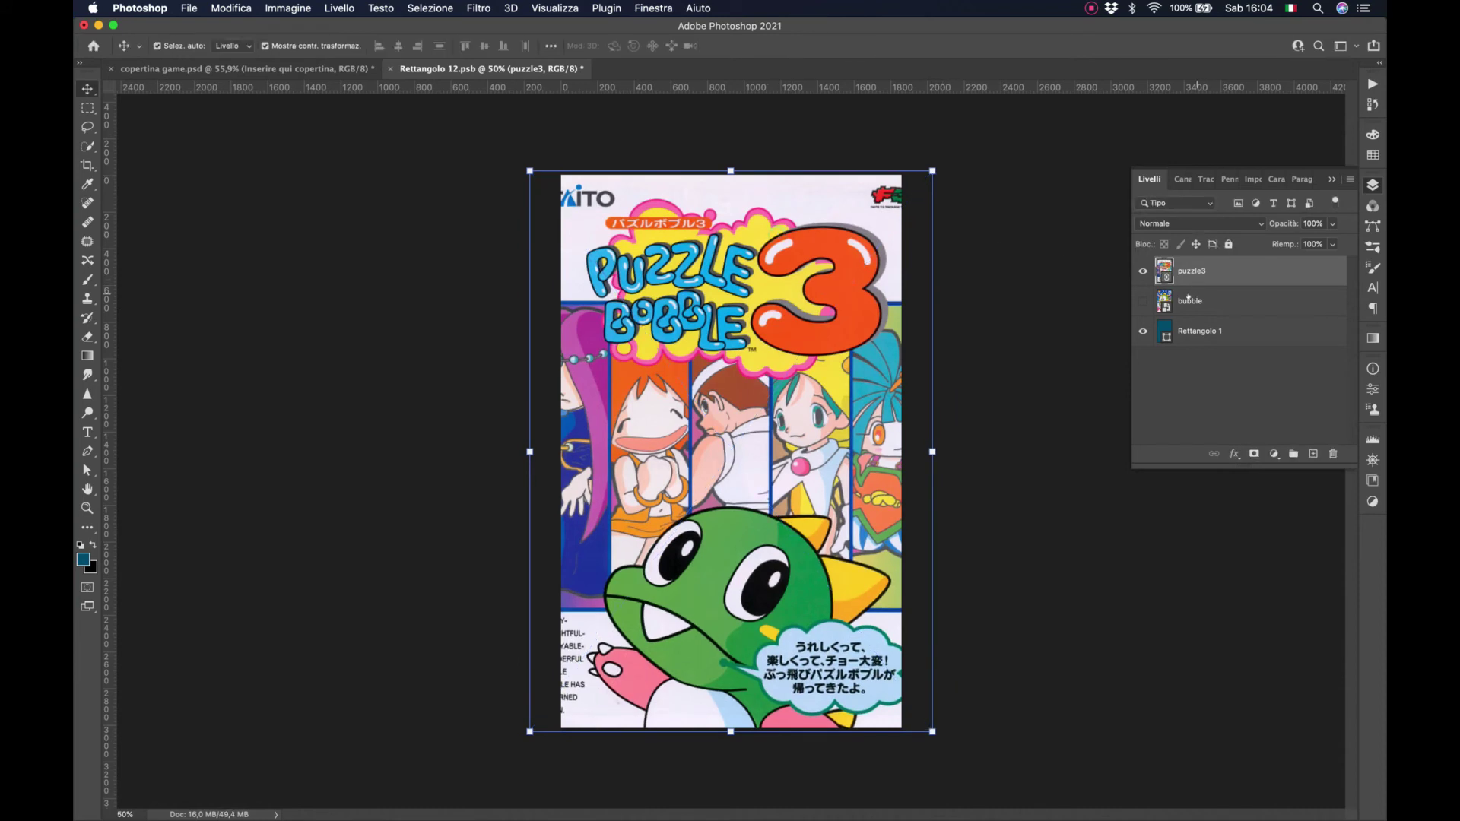
- Restore the Bubble Symphony art, save and close Rettangolo 12.psb, and select Inserire qui dorso
left_click(1143, 270)
left_click(1143, 301)
left_click(1190, 302)
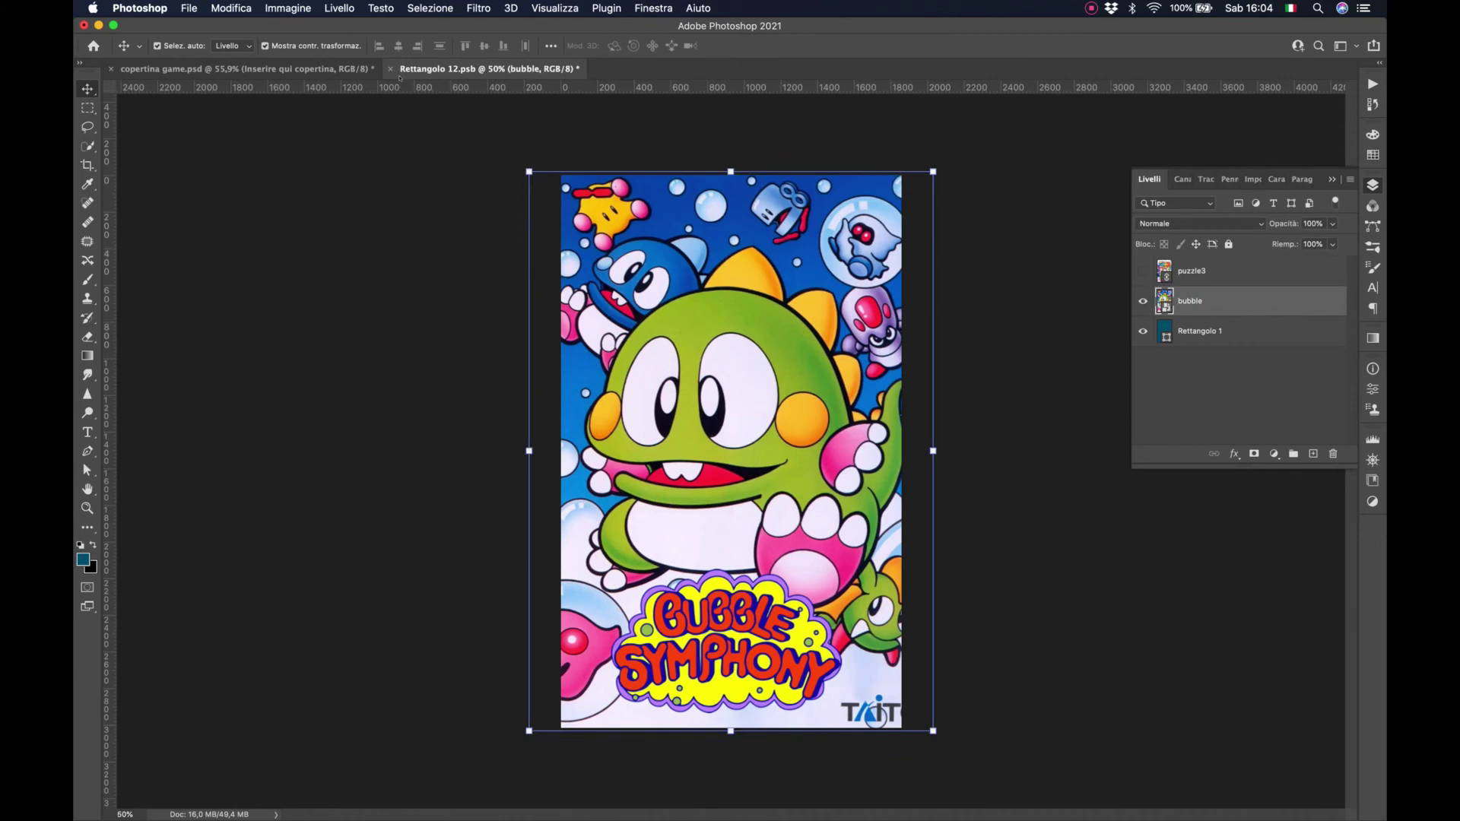
left_click(391, 69)
left_click(850, 273)
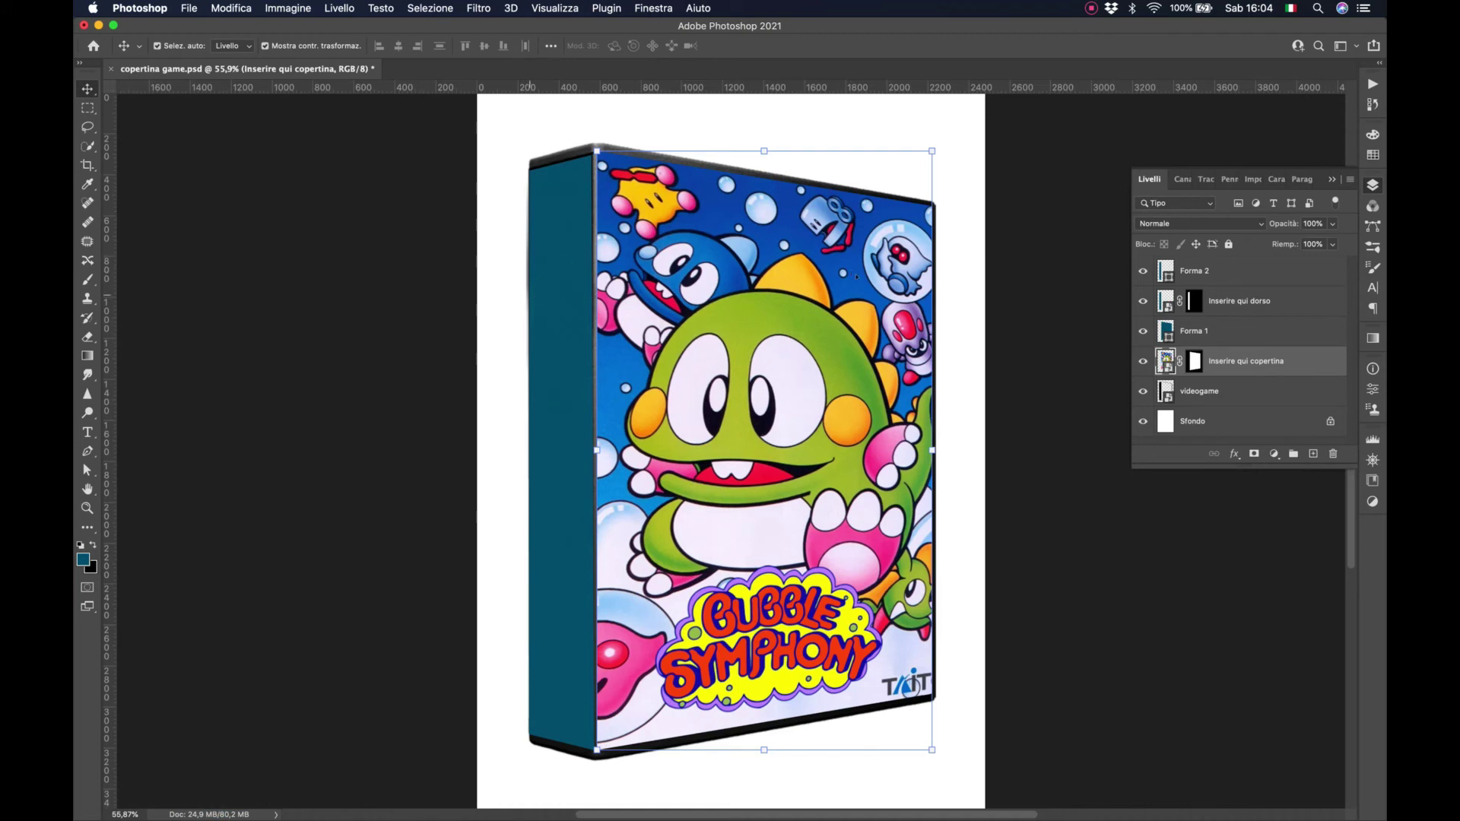
left_click(1253, 300)
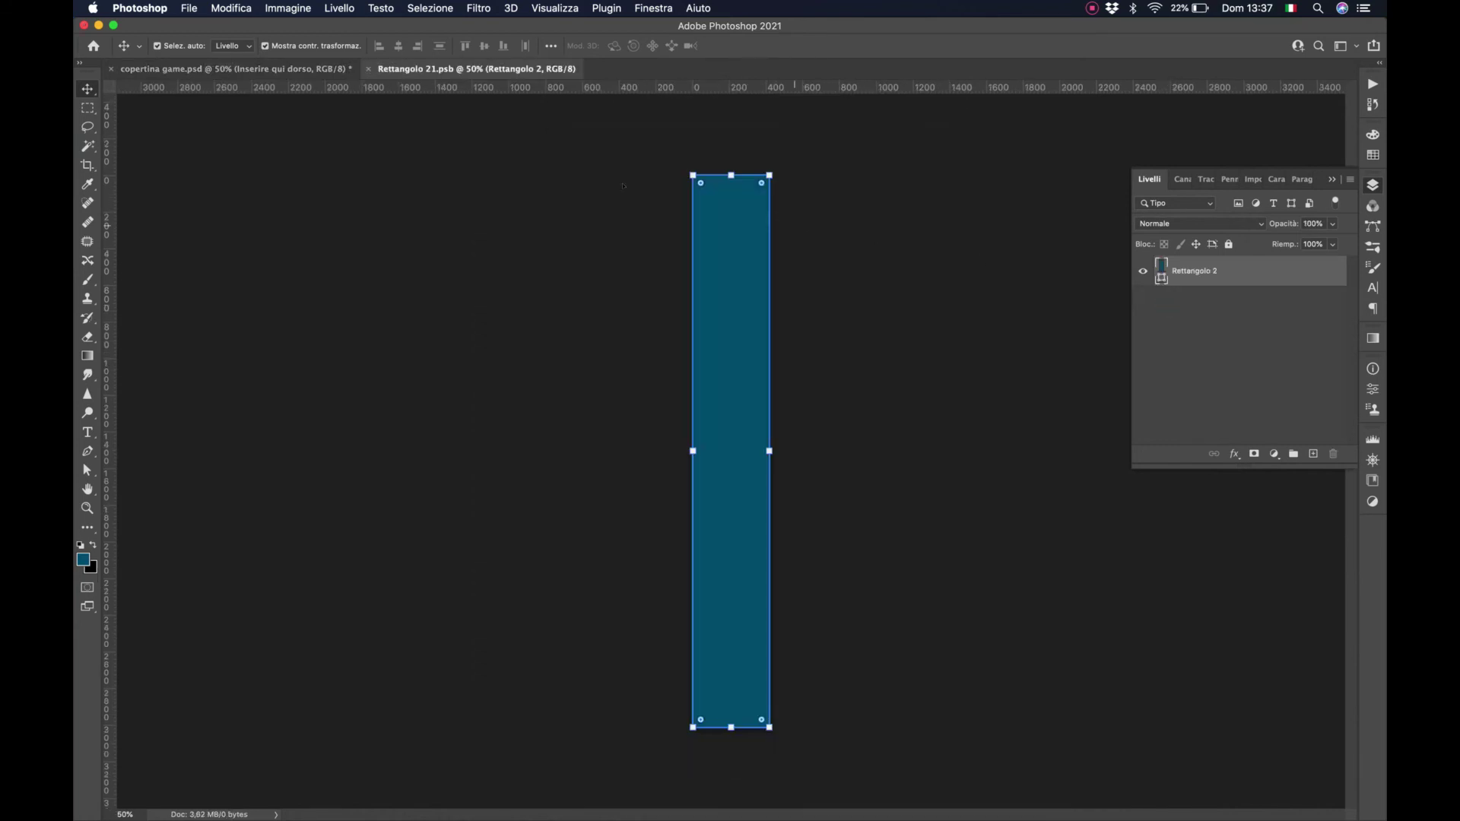
- Place dorso game.jpg as an embedded image, scaled to fill the whole spine strip
left_click(188, 8)
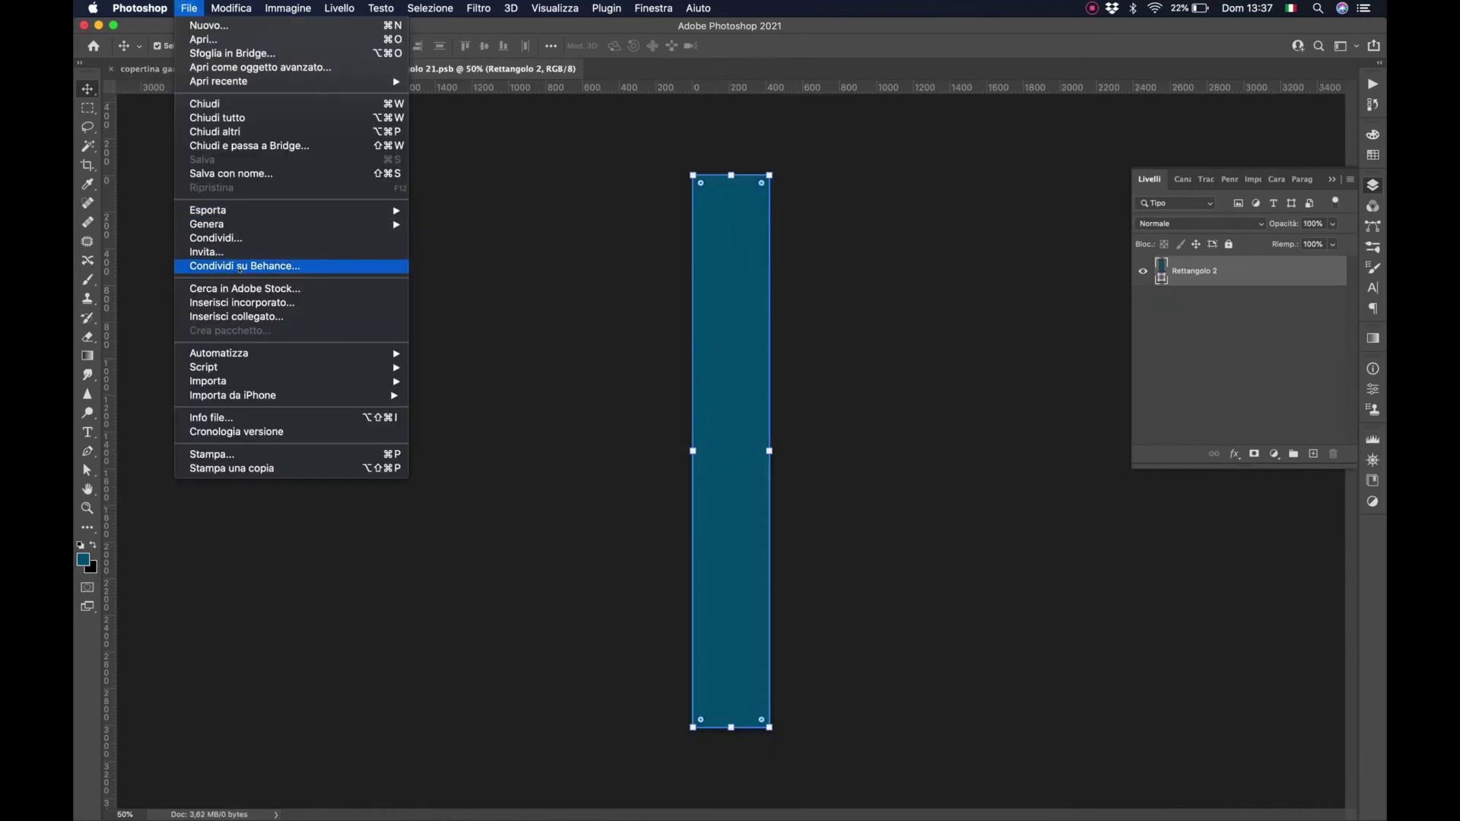
left_click(243, 304)
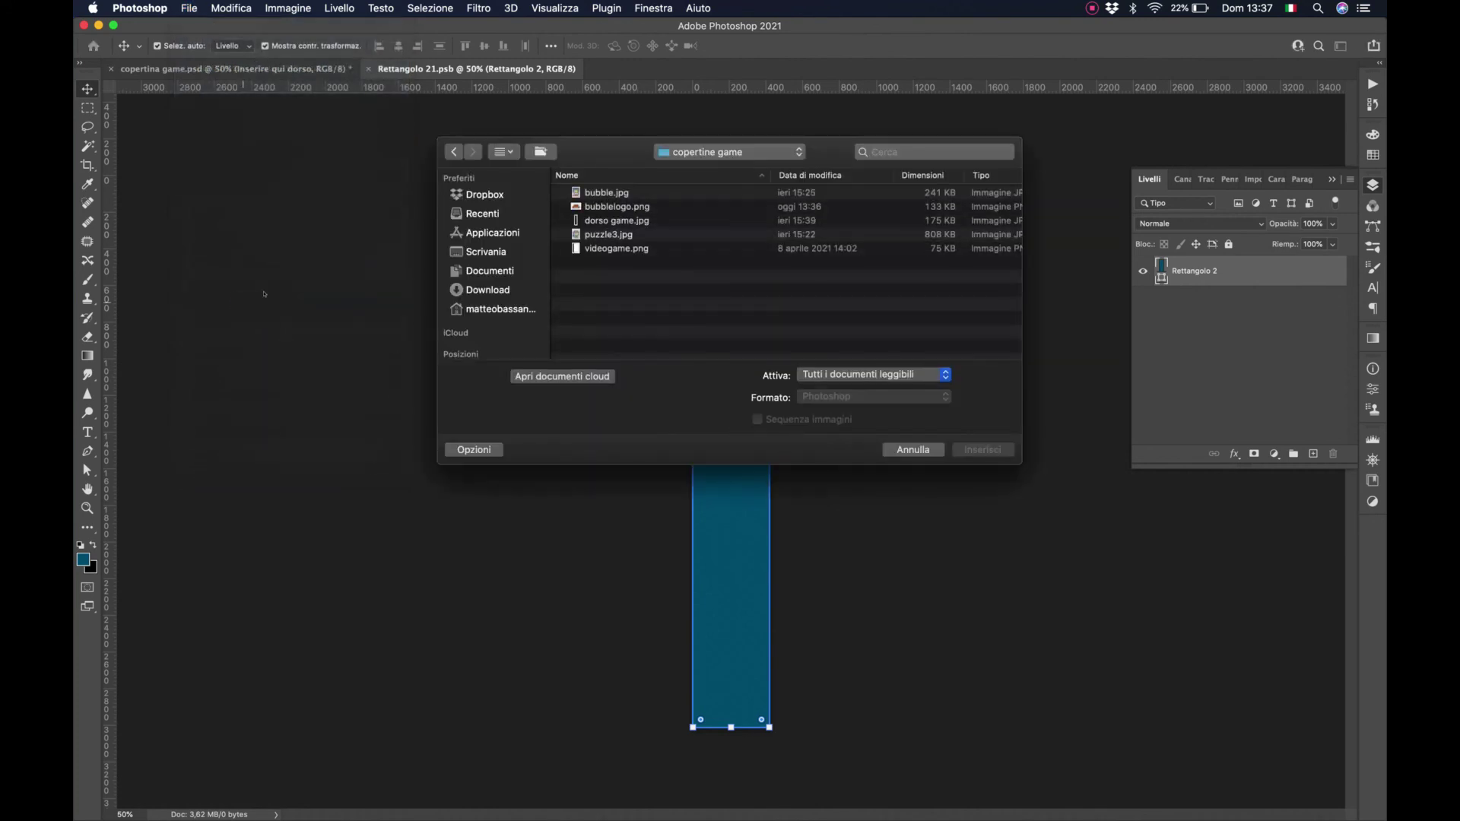
left_click(601, 220)
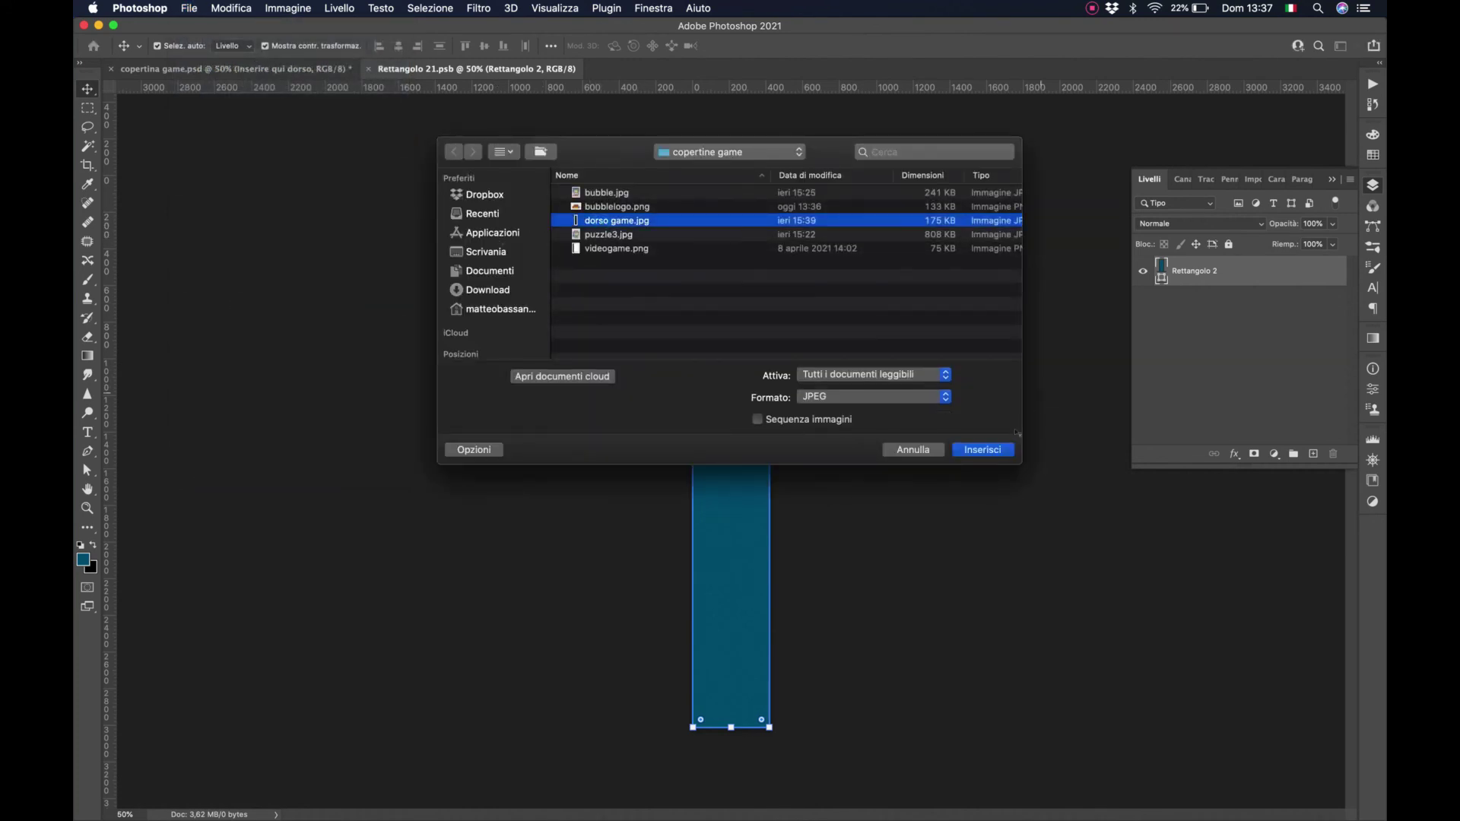
left_click(984, 450)
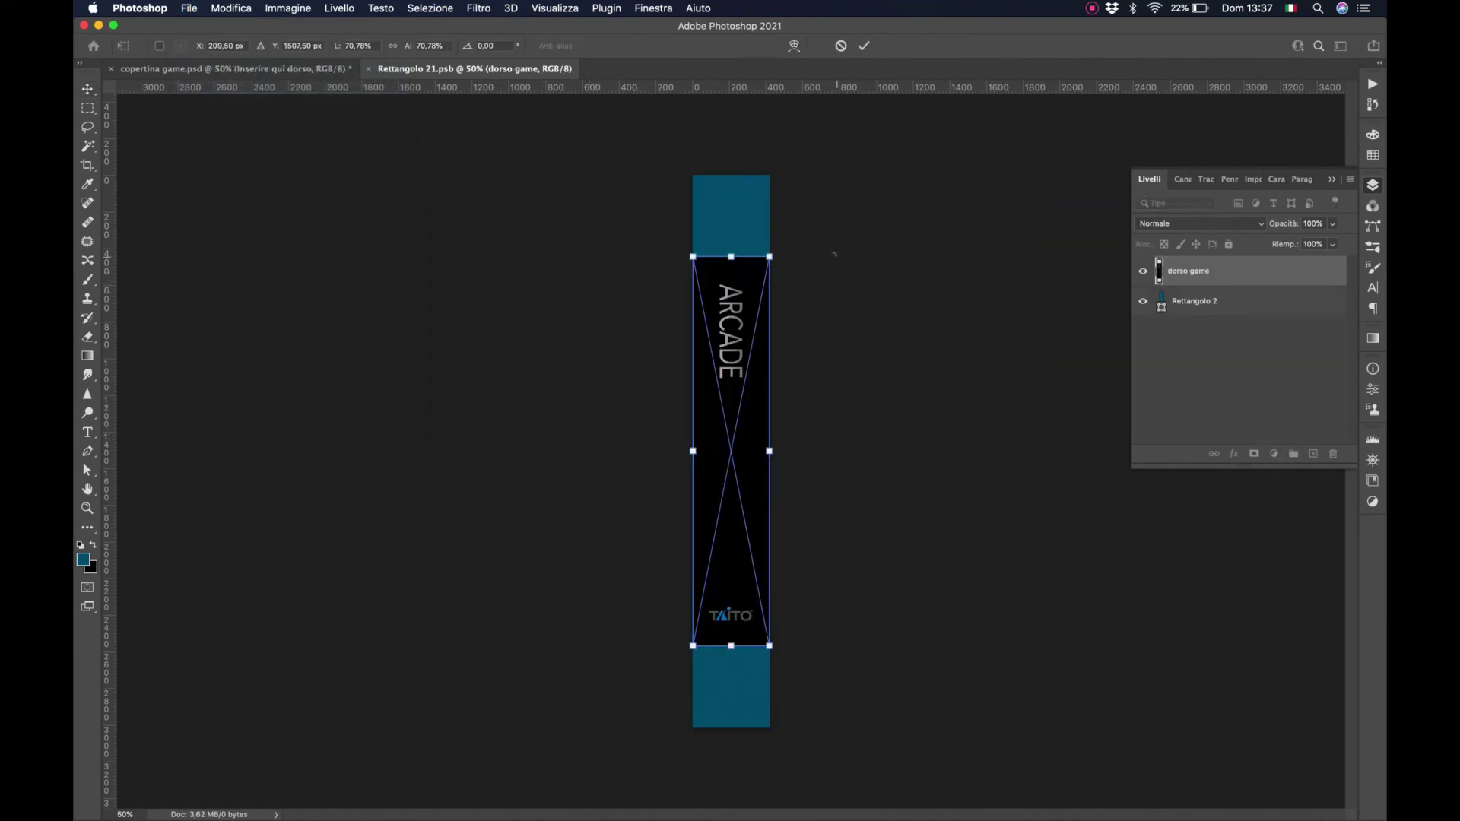
left_click_drag(769, 256, 792, 164)
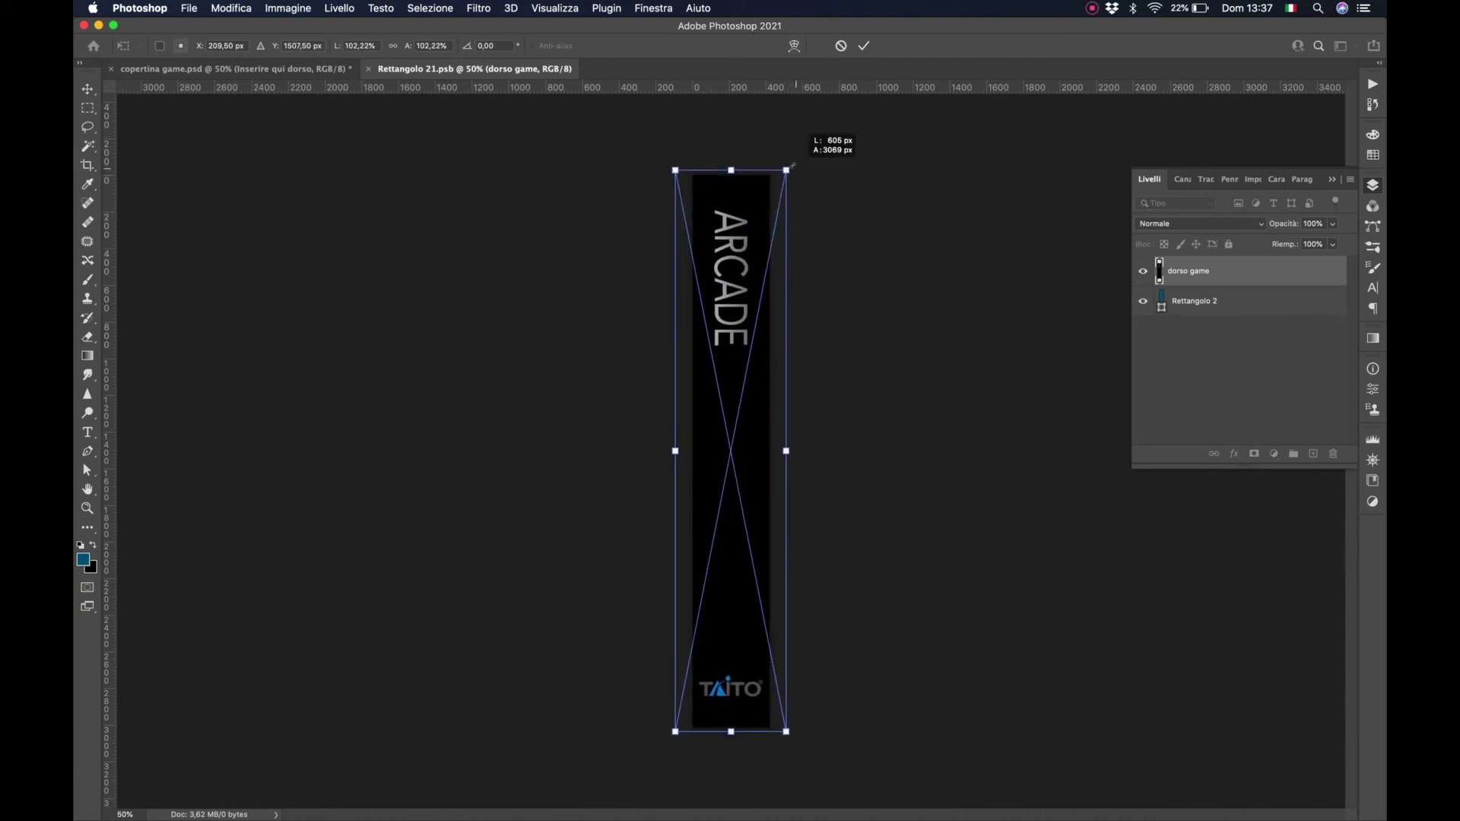
key("Return")
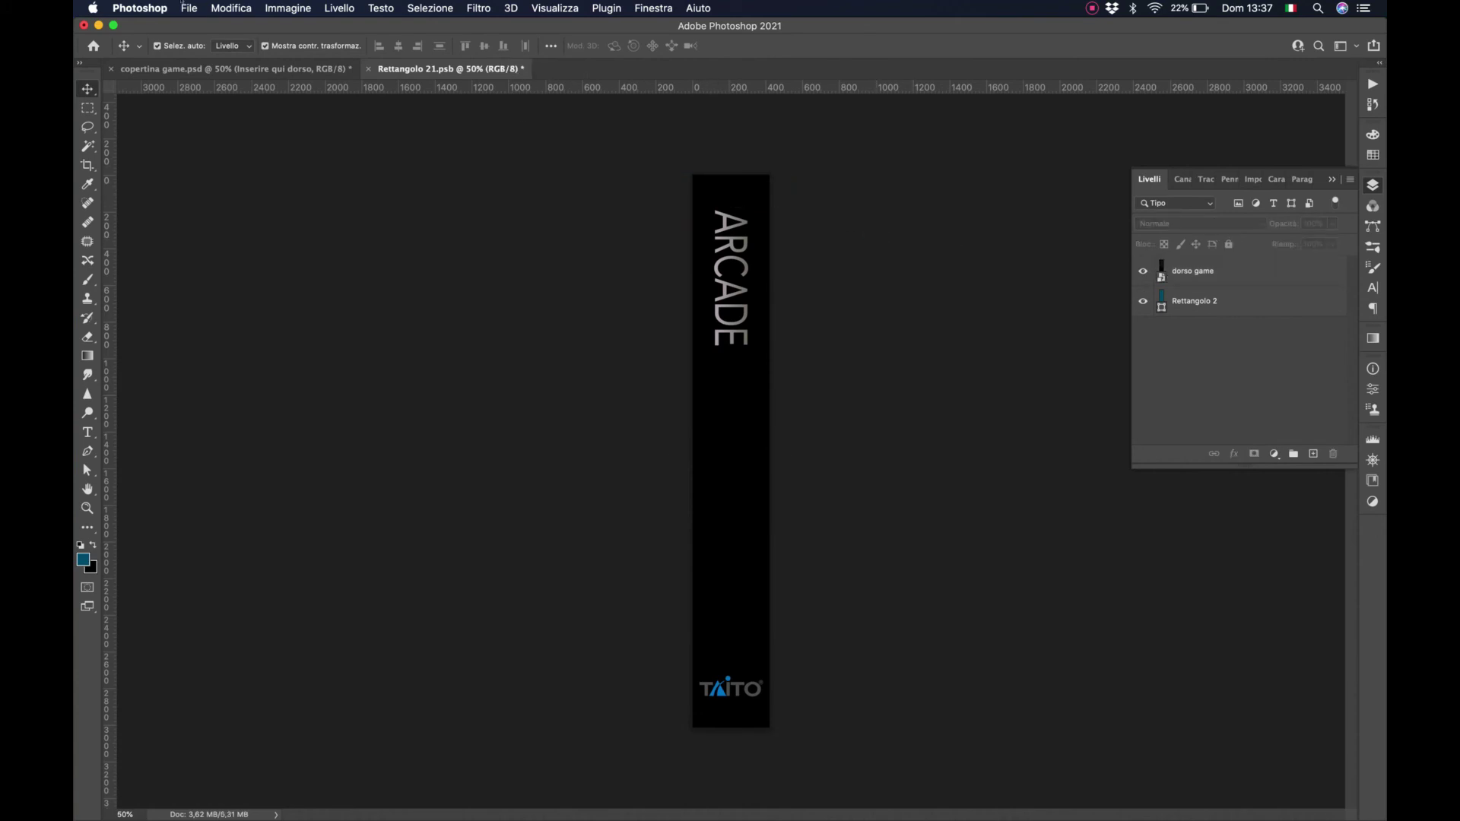
left_click(188, 8)
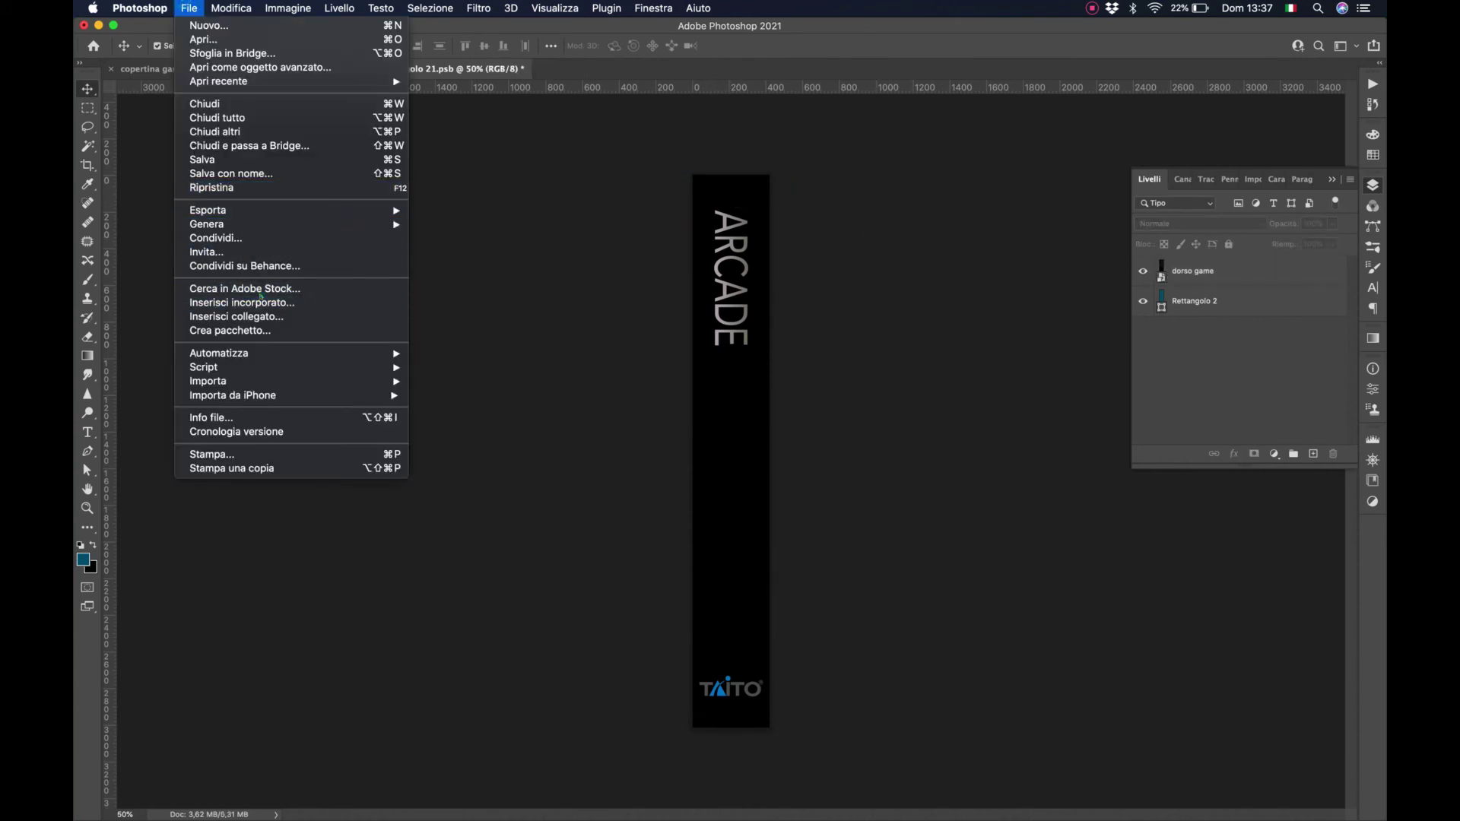
- Place bubblelogo.png as an embedded image on the spine
left_click(258, 303)
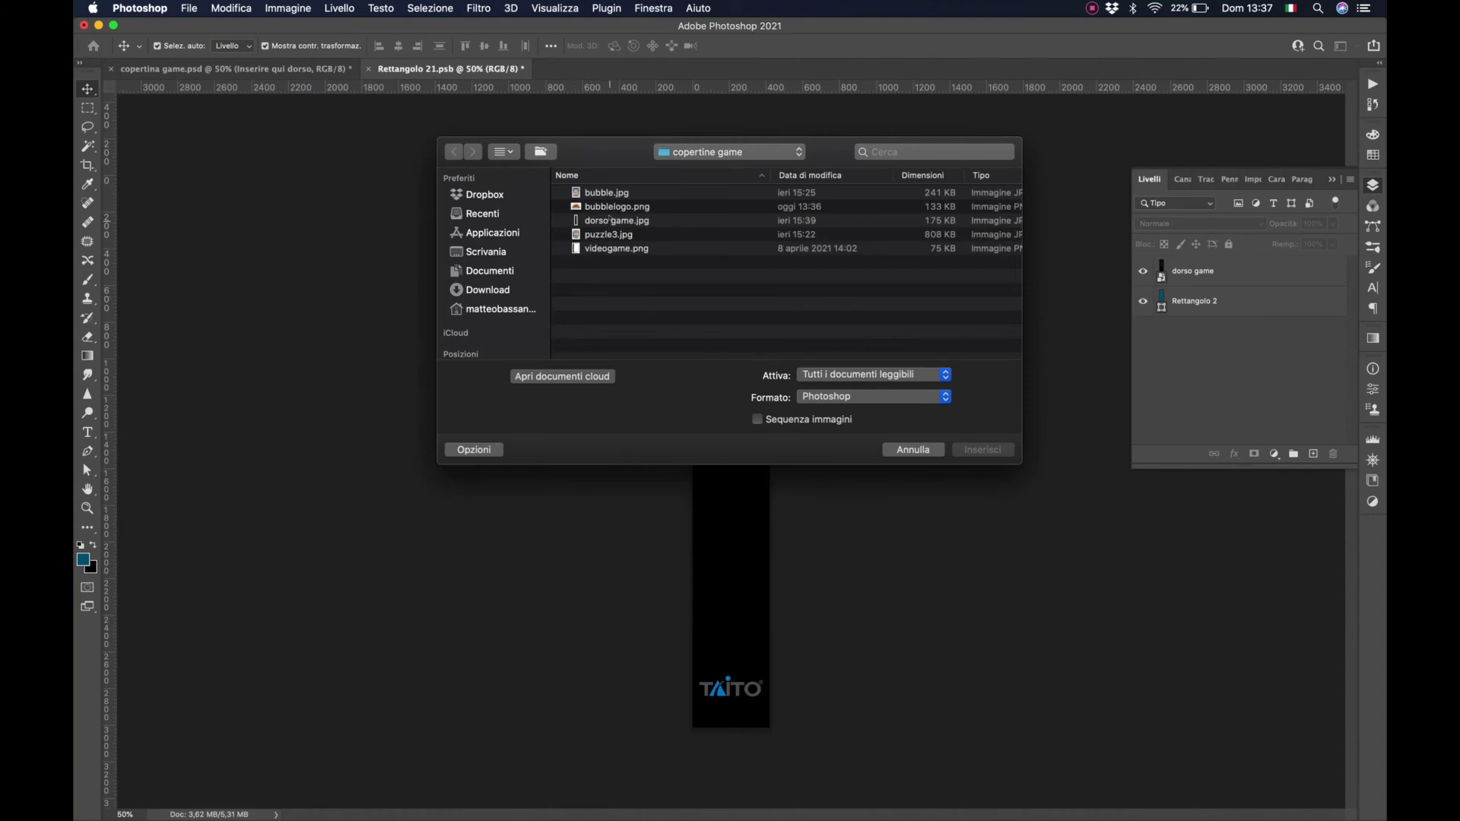
left_click(609, 207)
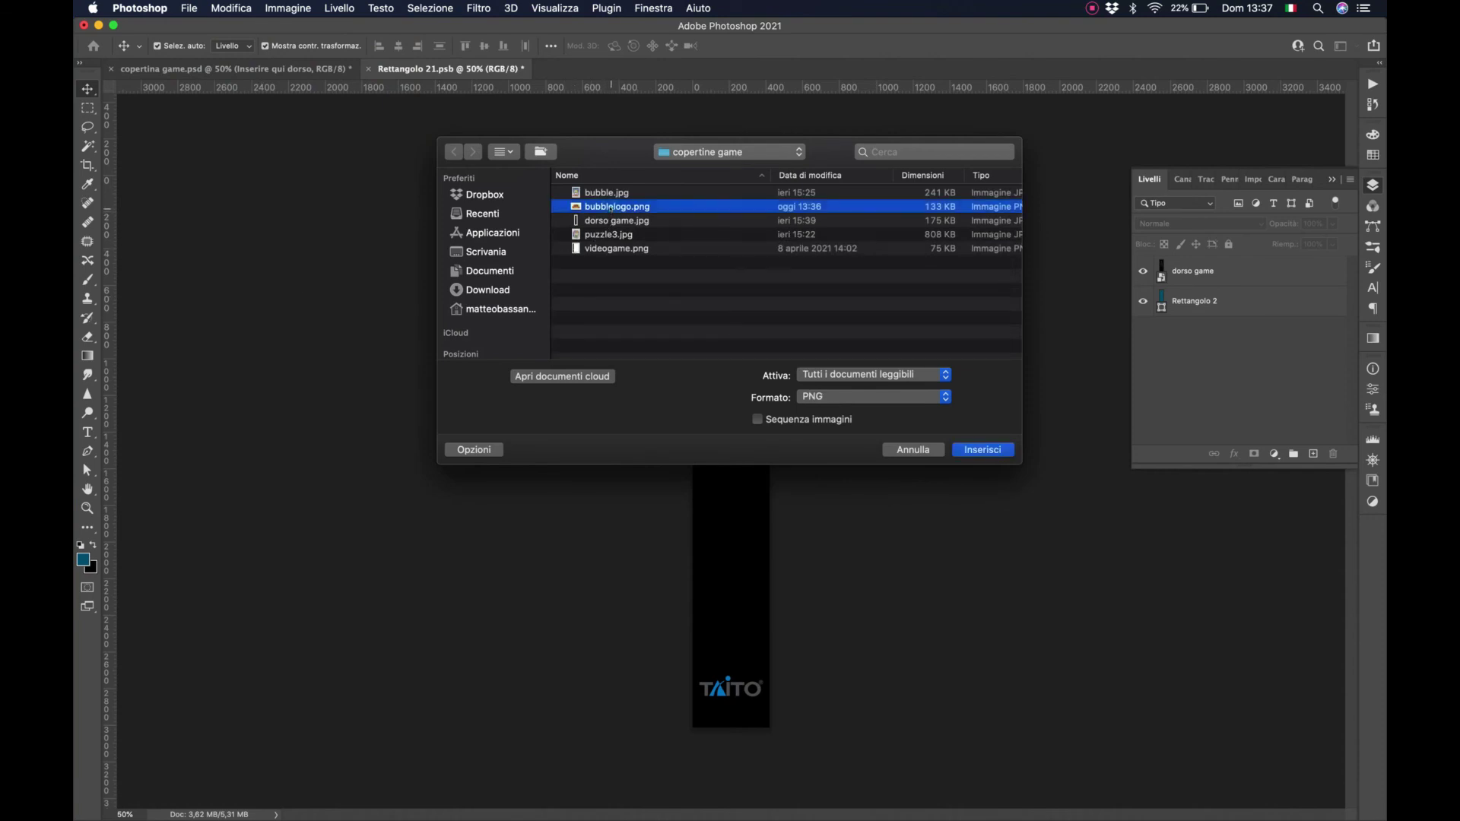
left_click(975, 444)
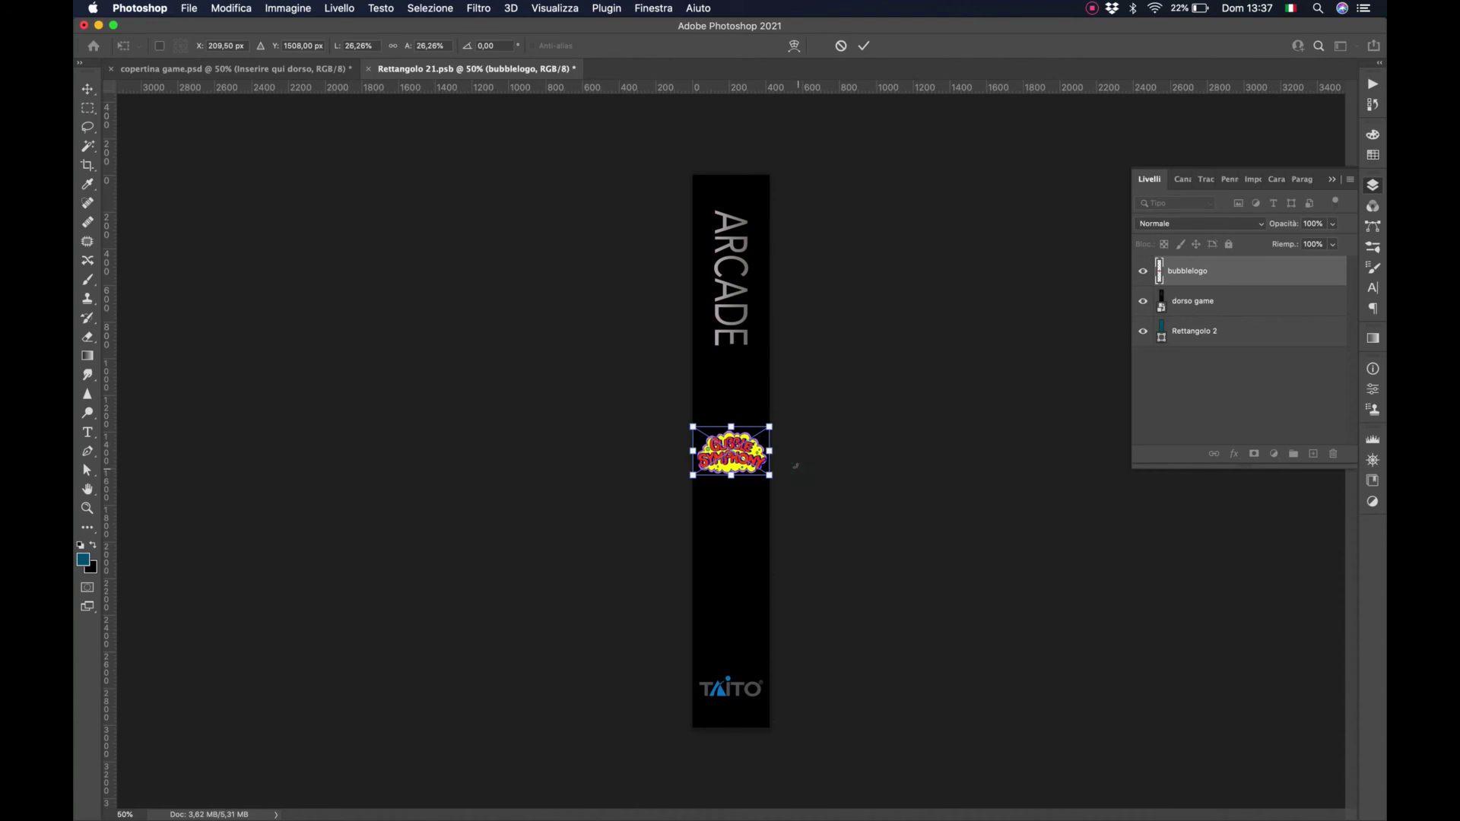
- Rotate the logo 90°, enlarge it to about 28.6%, and position it between ARCADE and TAITO
mouse_move(795, 466)
left_mouse_down()
mouse_move(760, 527)
mouse_move(672, 580)
left_mouse_up()
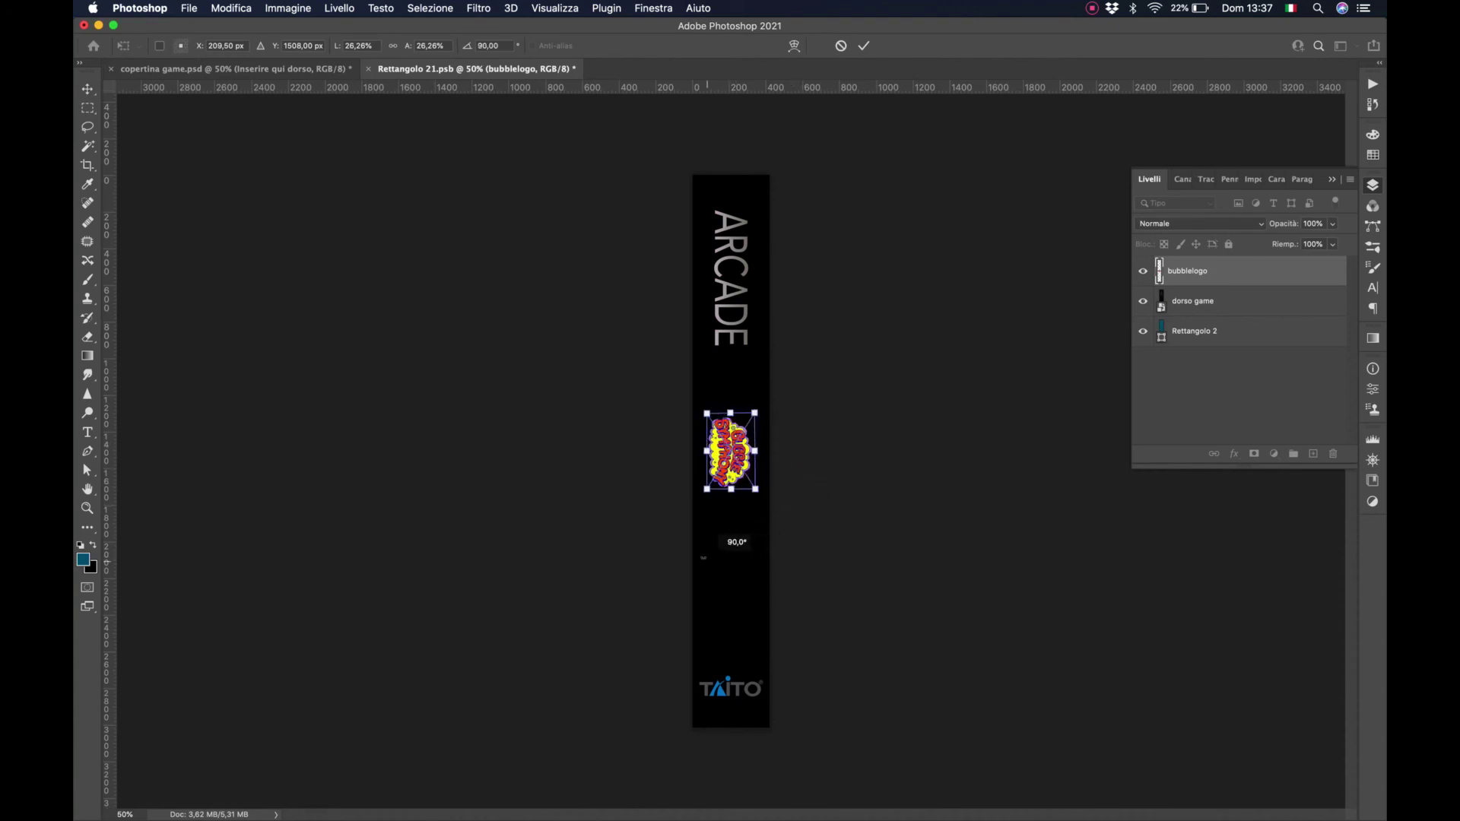
left_click_drag(753, 487, 759, 497)
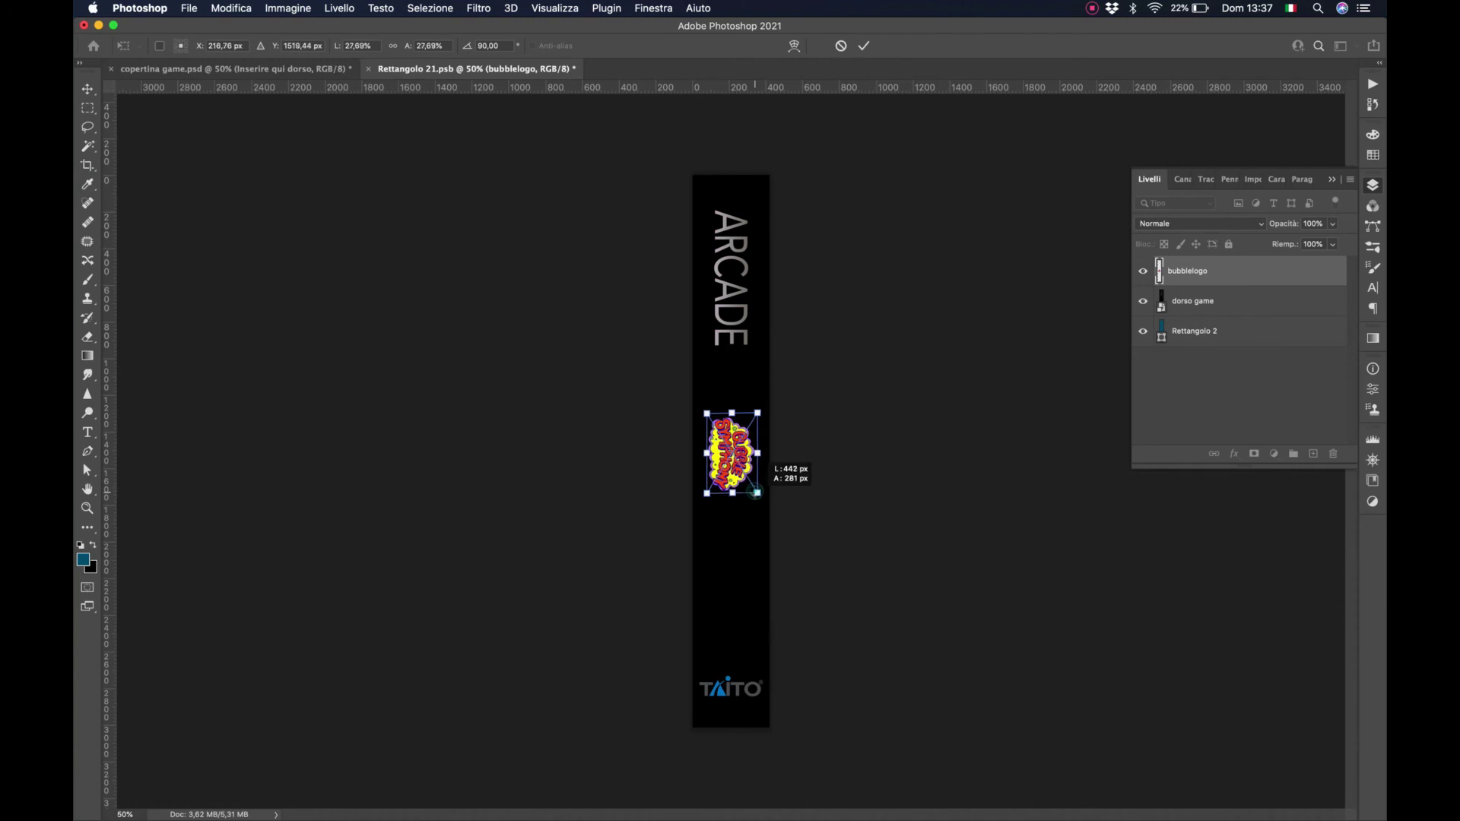
left_click_drag(739, 428, 753, 480)
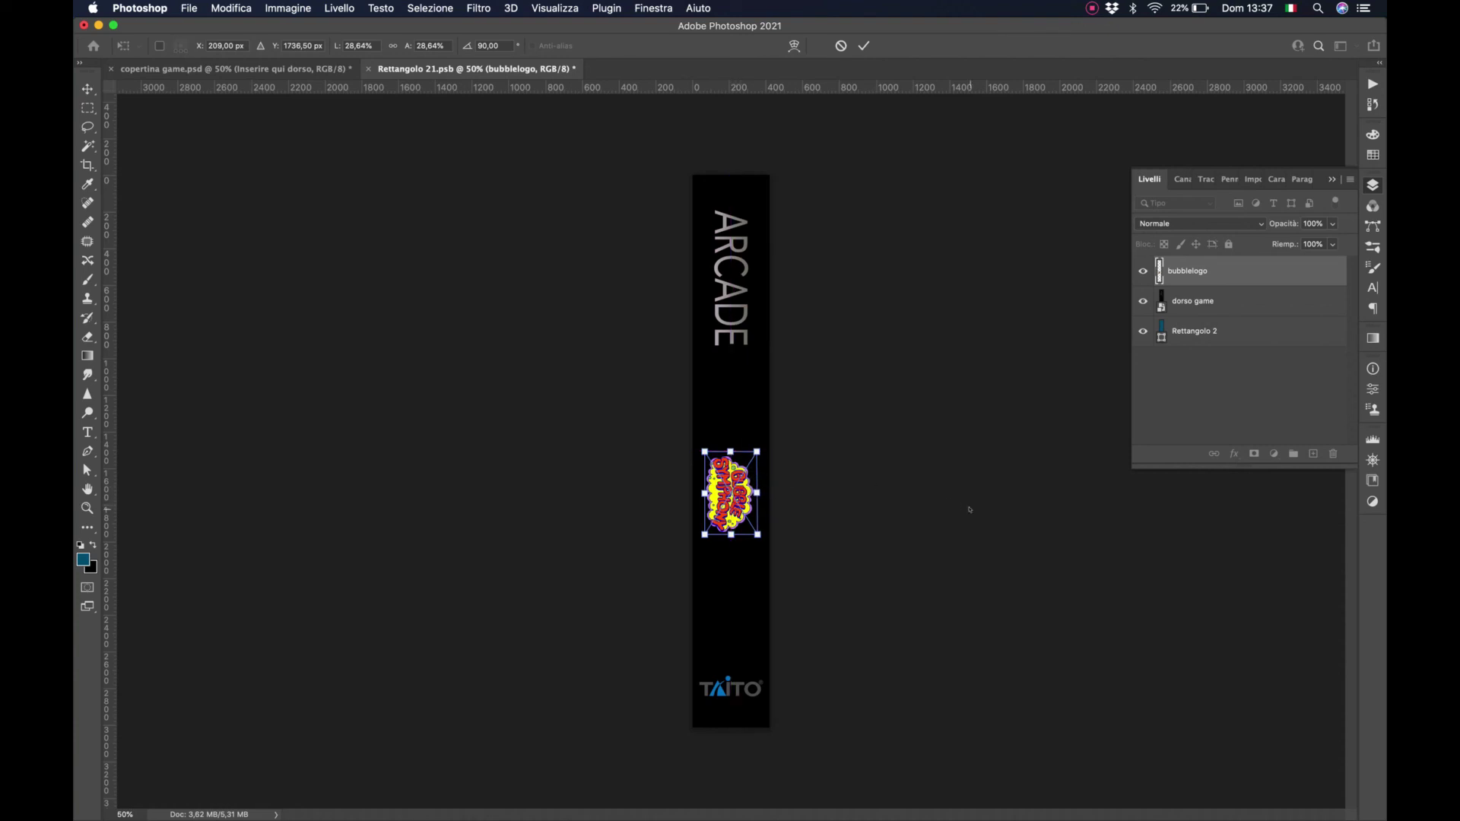
key("Right")
key("Right")
key("Right")
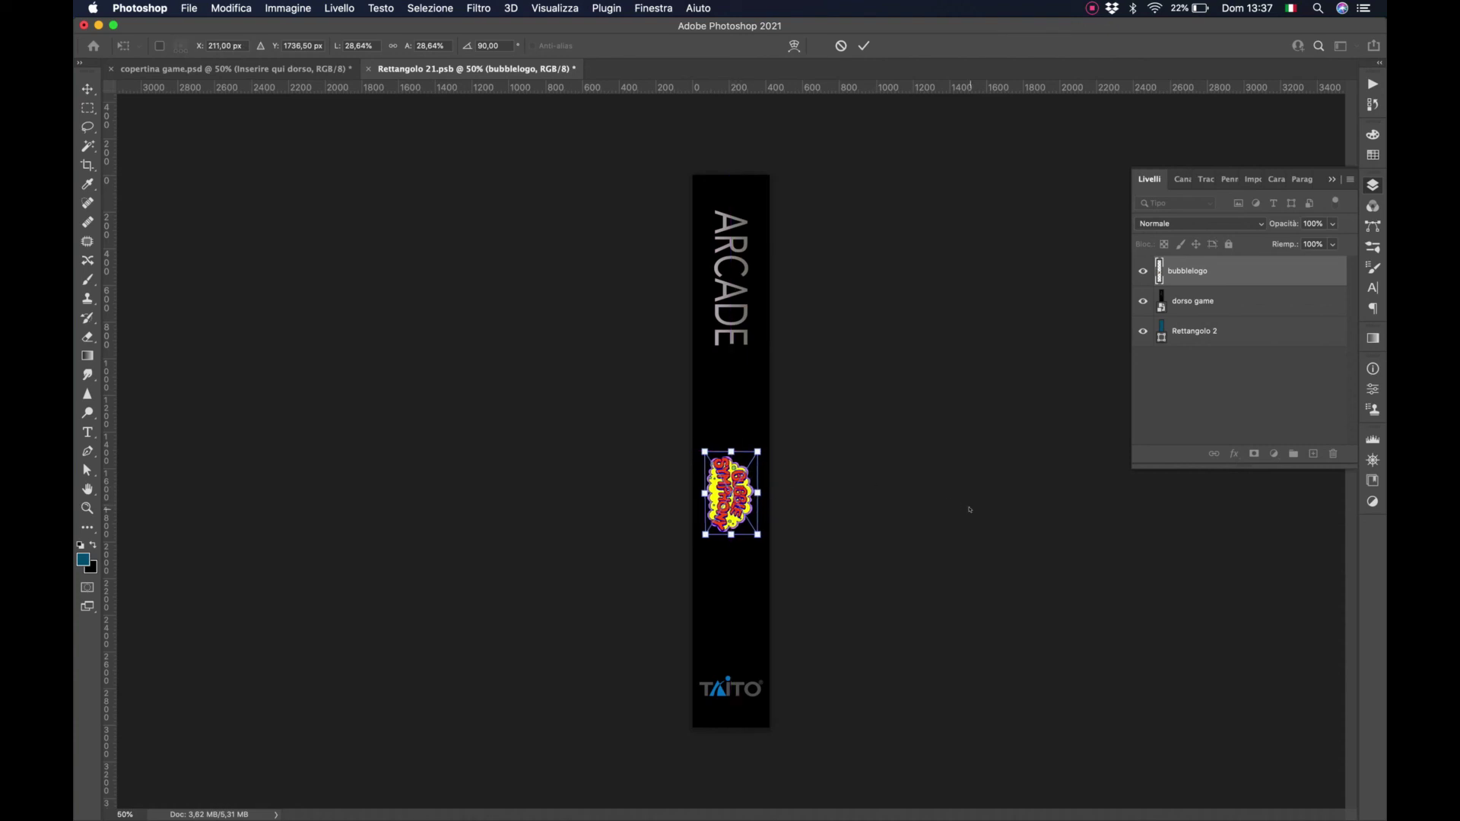
key("Right")
key("Return")
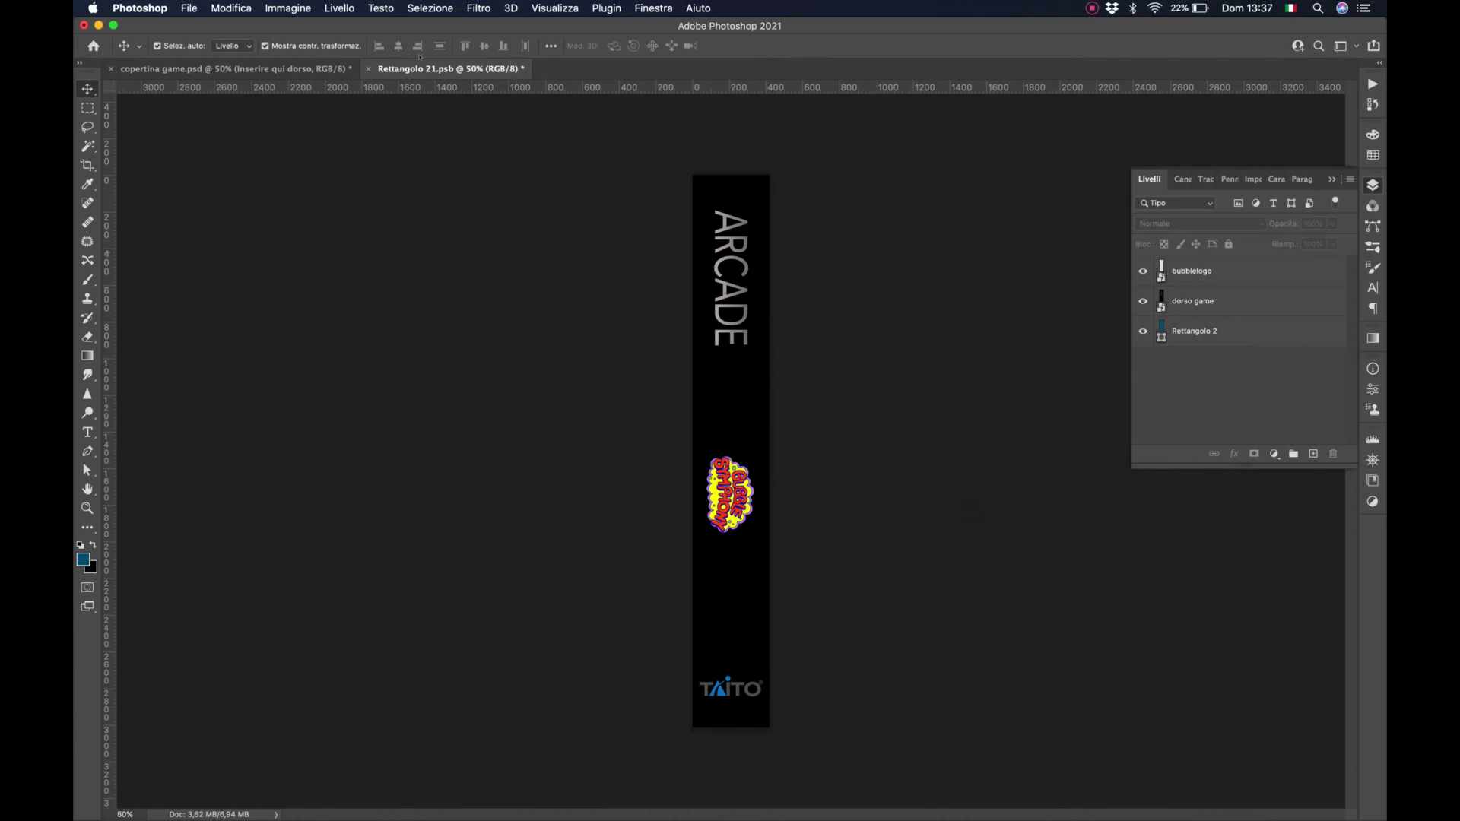
- Save and close Rettangolo 21.psb, then deselect to view the finished box mockup
left_click(368, 70)
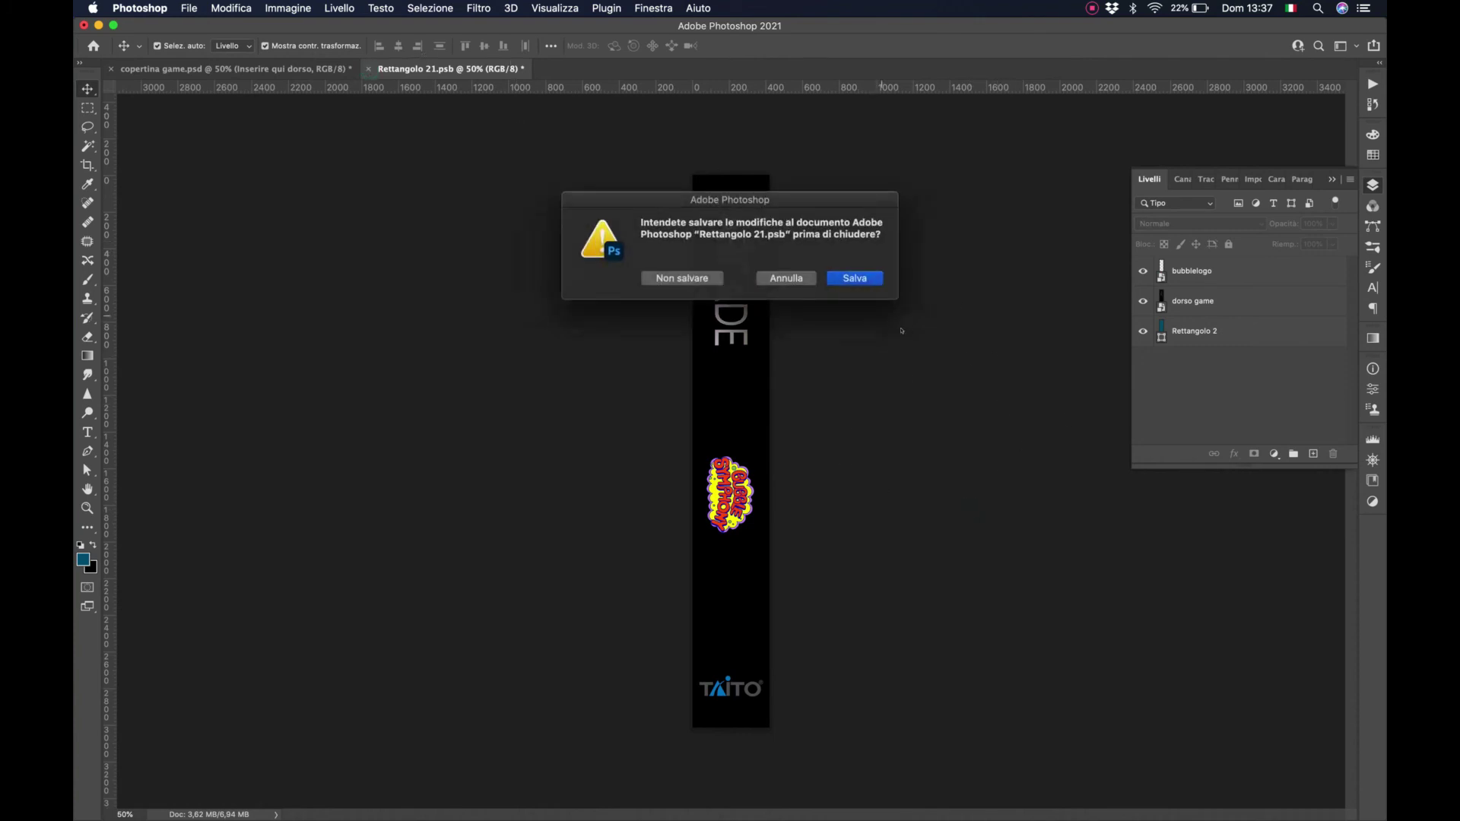
left_click(870, 282)
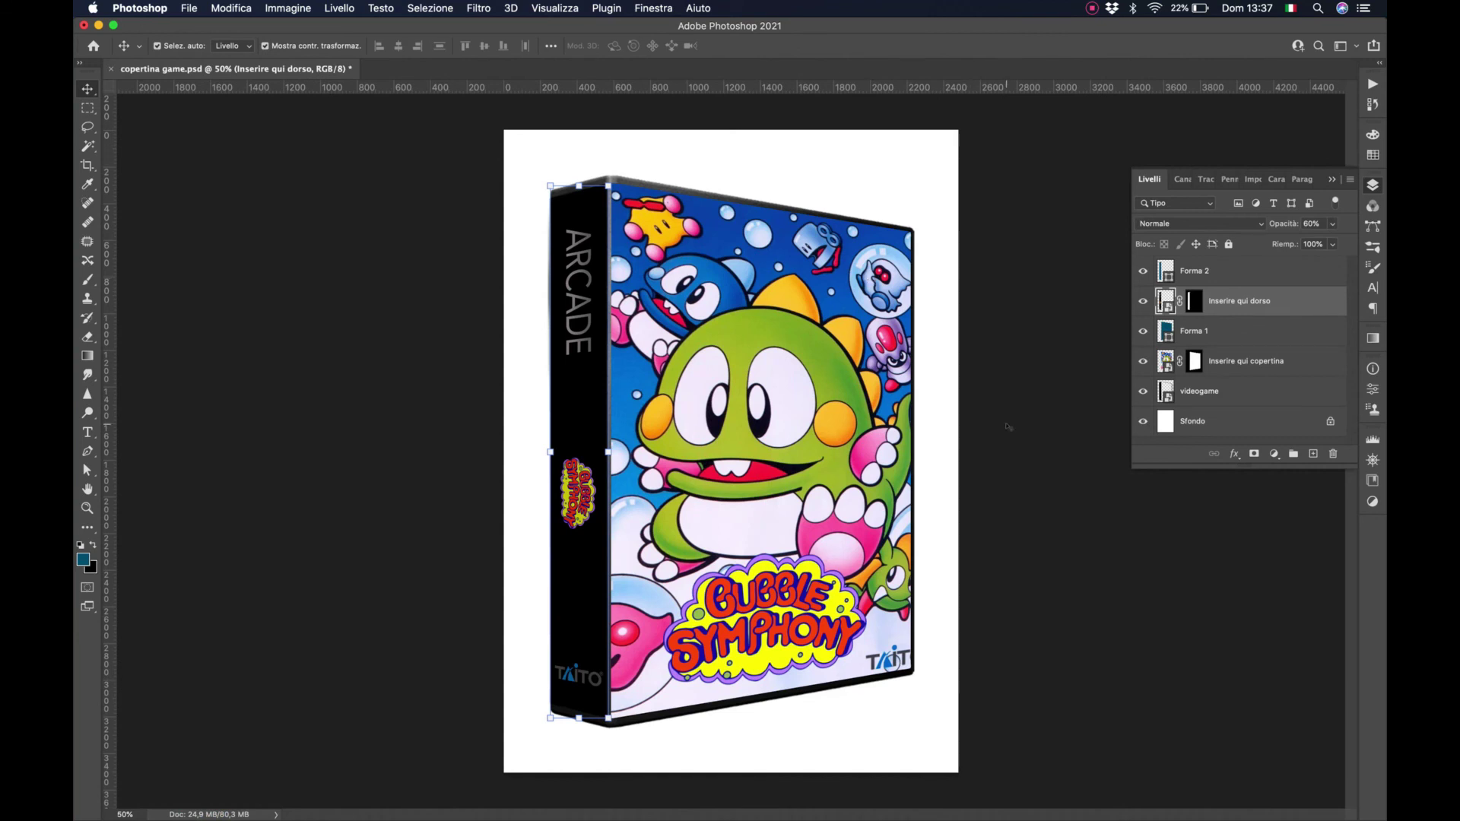
left_click(1016, 451)
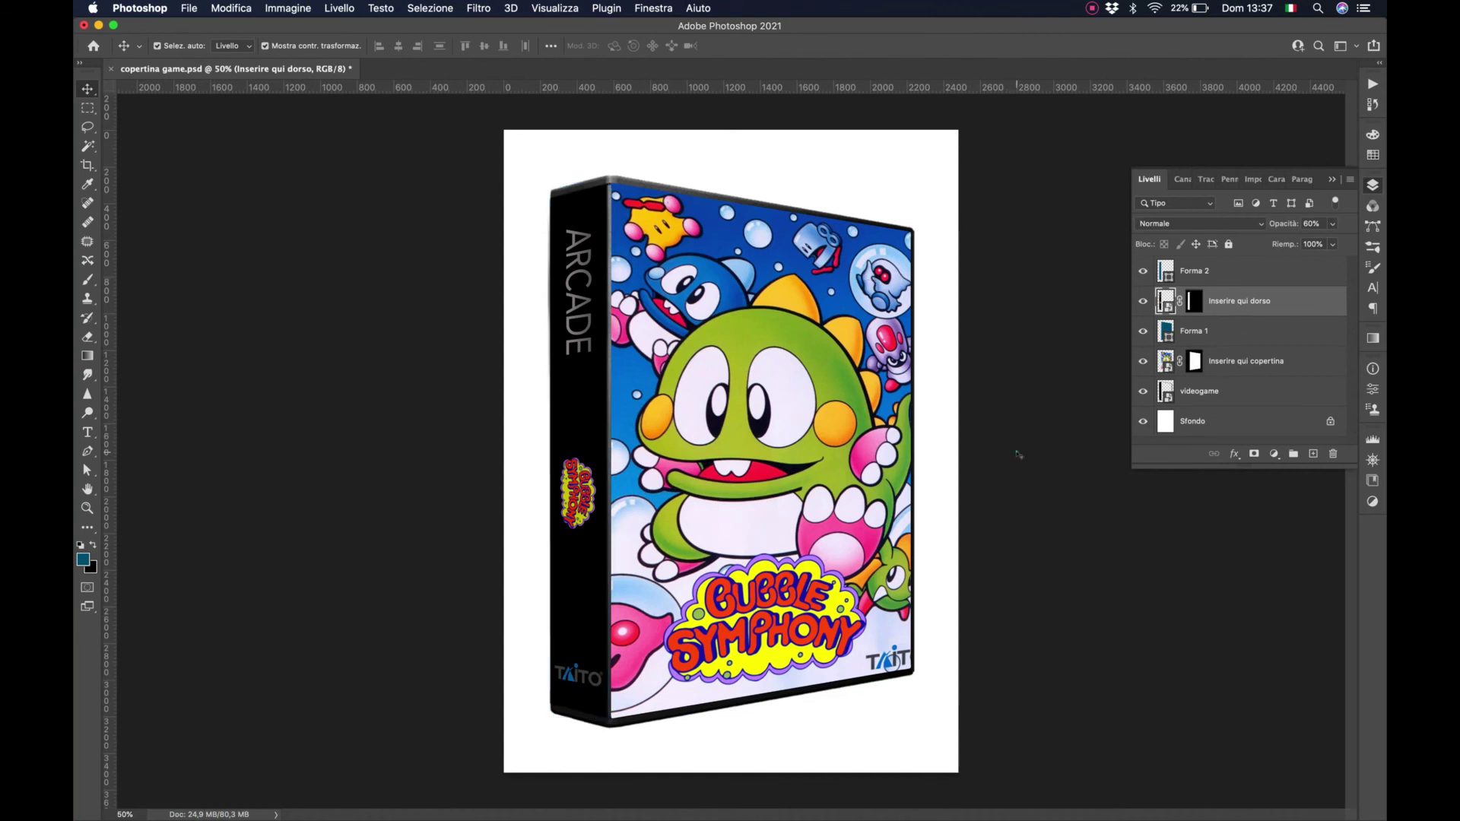